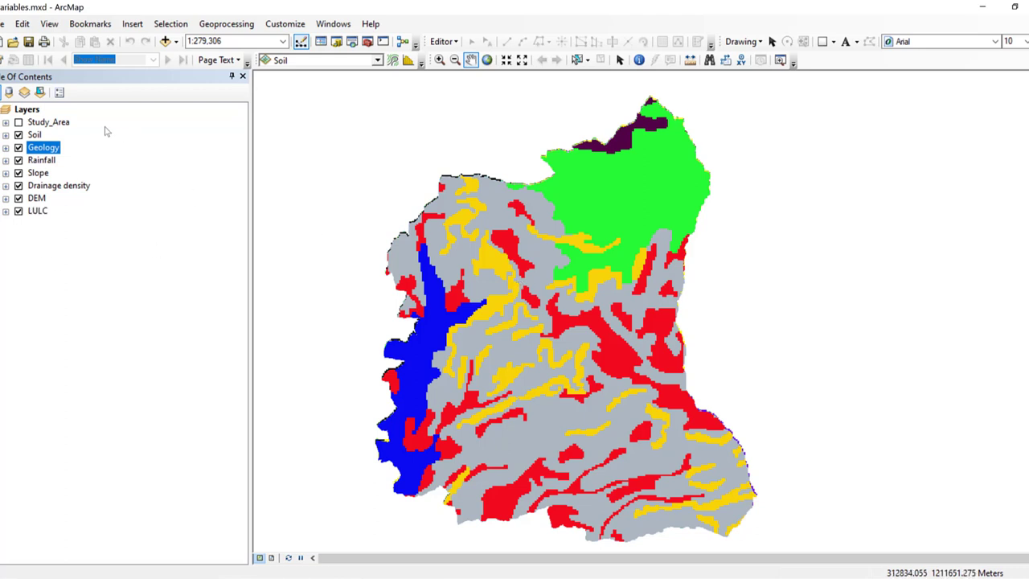
{"action": "left_click", "coordinate": [50, 161]}
{"action": "left_click", "coordinate": [46, 174]}
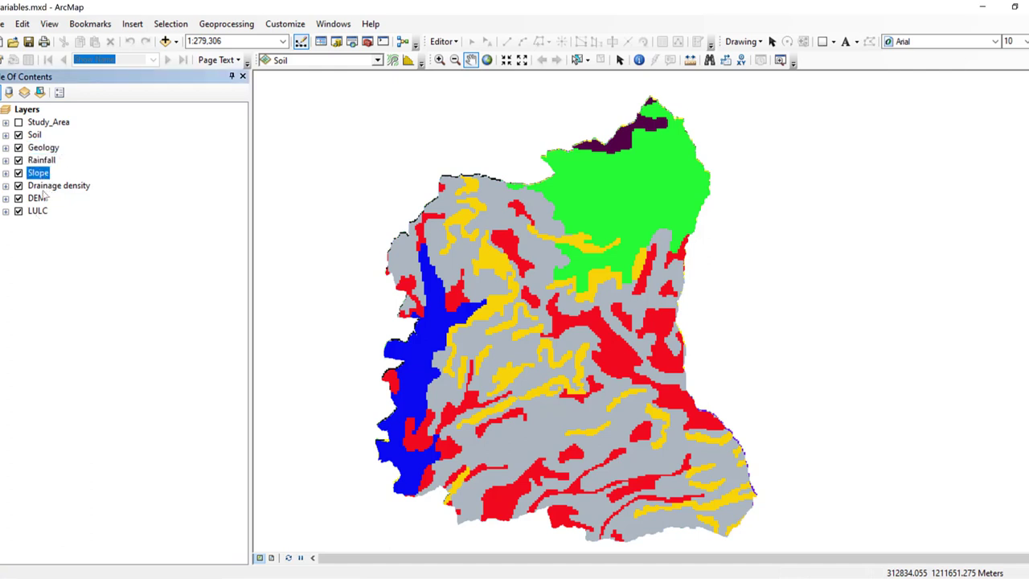
{"action": "left_click", "coordinate": [43, 188]}
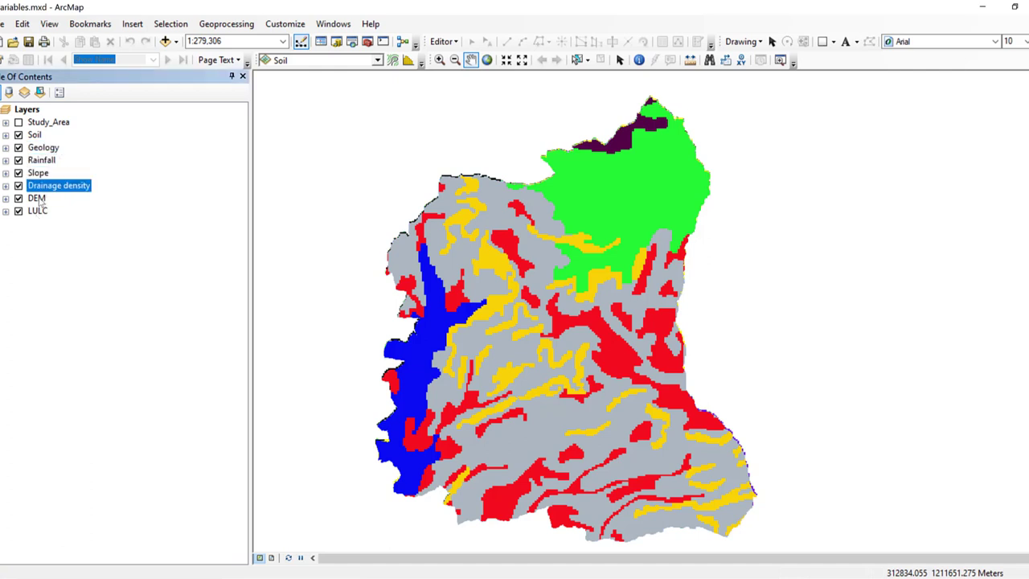
{"action": "left_click", "coordinate": [39, 200]}
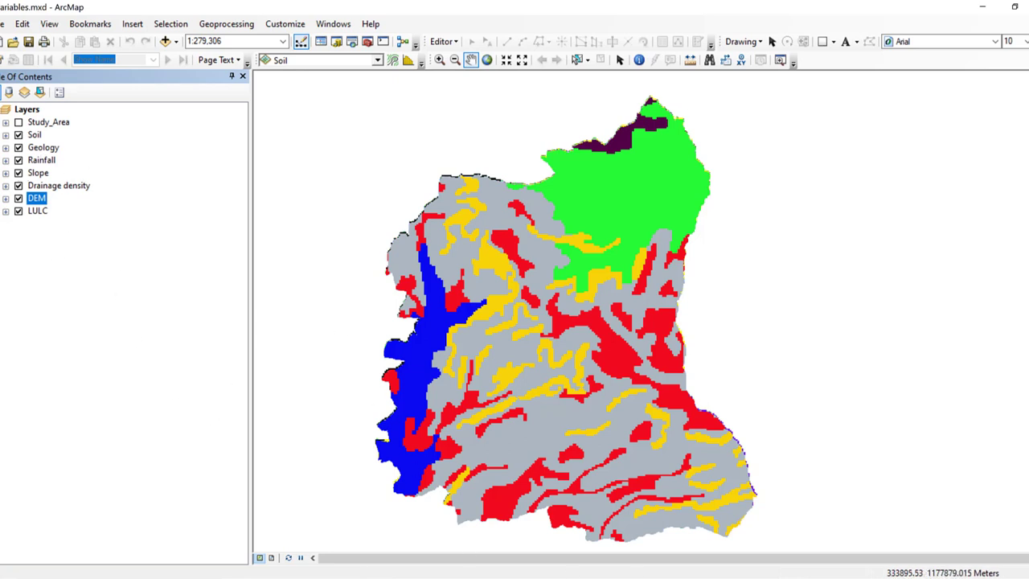
{"action": "key", "text": "alt+Tab"}
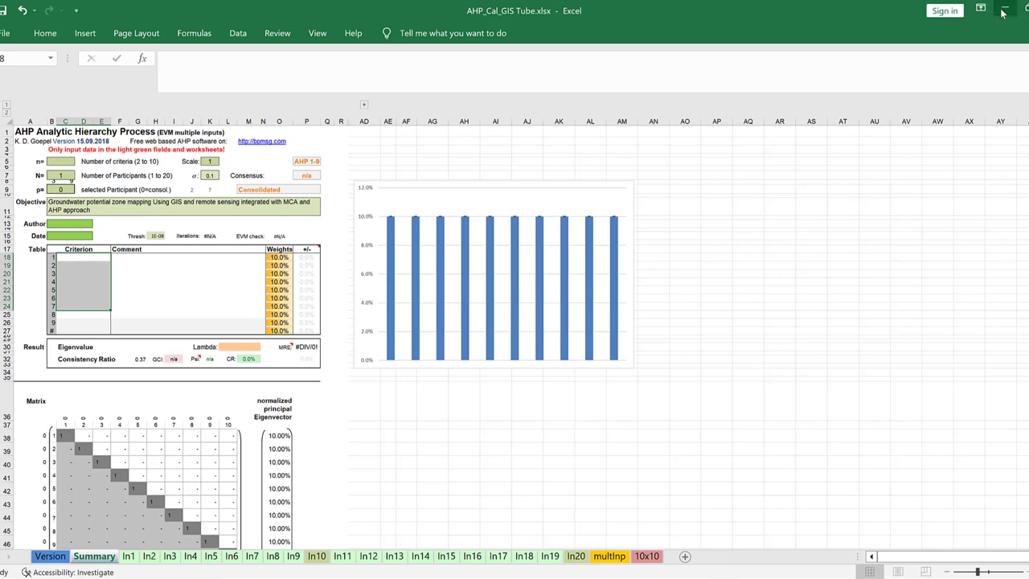
{"action": "left_click", "coordinate": [1003, 11]}
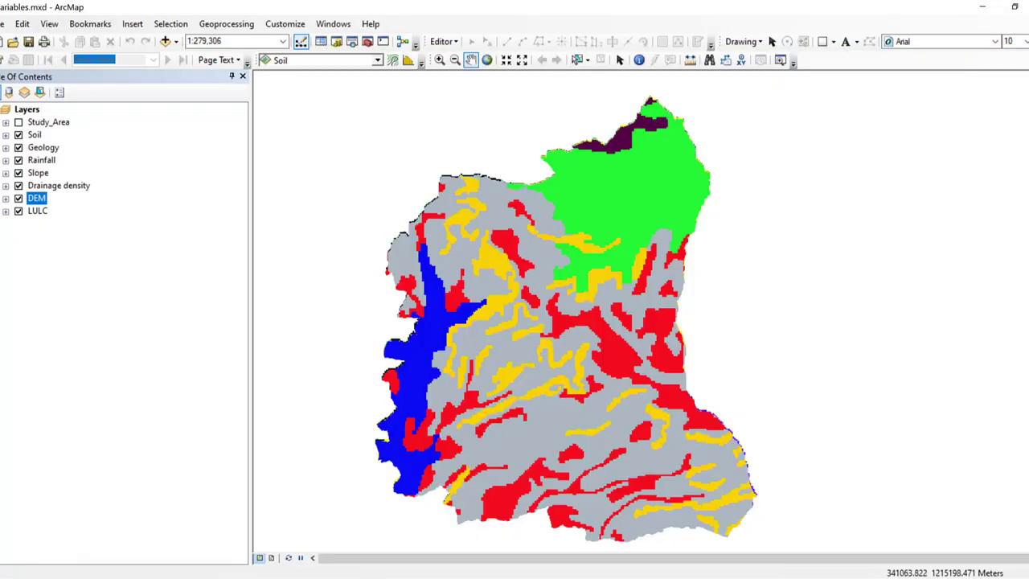
Hide the Soil, Geology, Rainfall, Slope and Drainage density layers so the DEM raster is the uppermost visible layer
{"action": "left_click", "coordinate": [18, 135]}
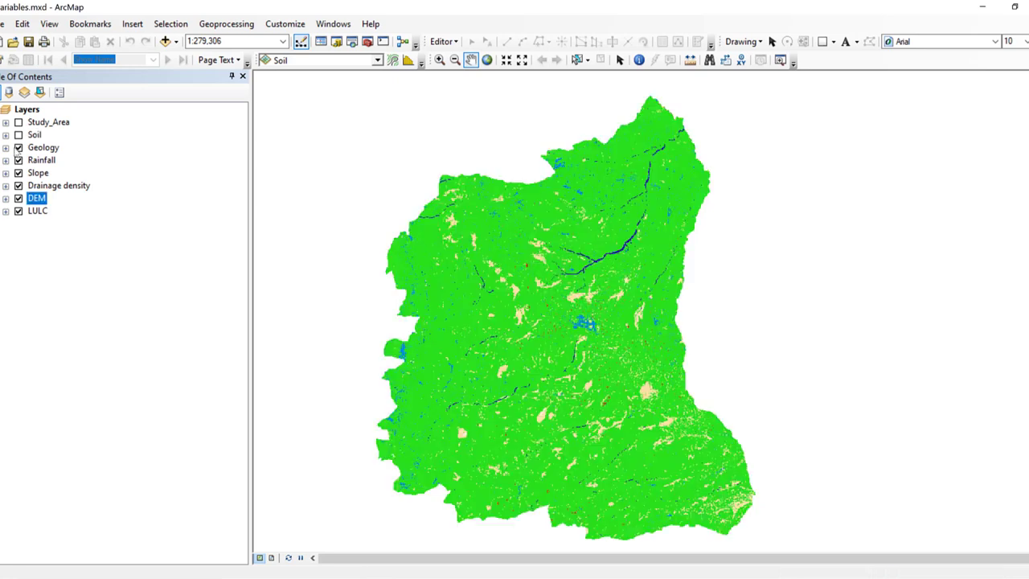
{"action": "left_click", "coordinate": [18, 148]}
{"action": "left_click", "coordinate": [17, 160]}
{"action": "left_click", "coordinate": [18, 173]}
{"action": "left_click", "coordinate": [17, 185]}
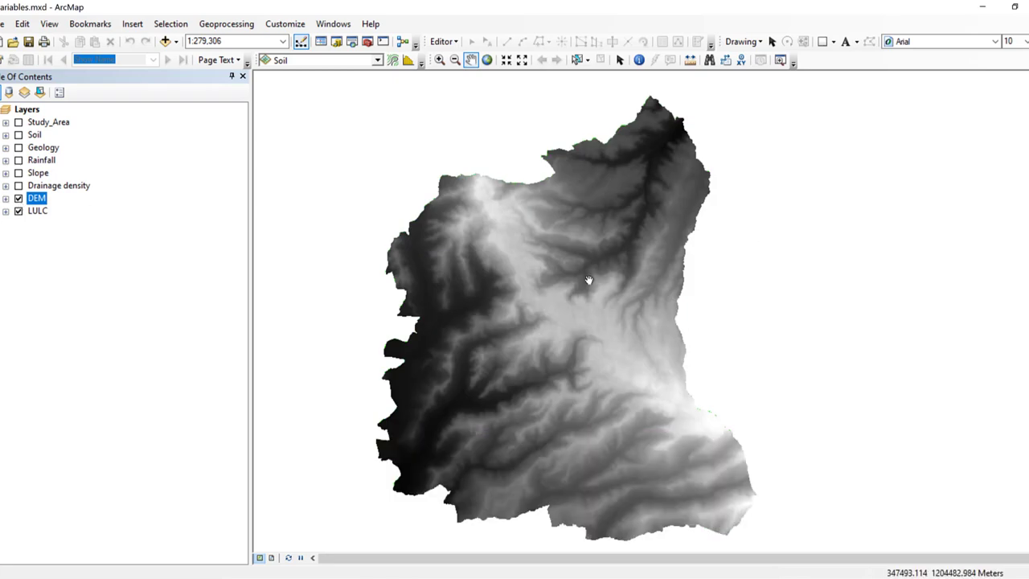
{"action": "scroll", "coordinate": [587, 278], "scroll_direction": "down", "scroll_amount": 1}
{"action": "scroll", "coordinate": [588, 280], "scroll_direction": "down", "scroll_amount": 3}
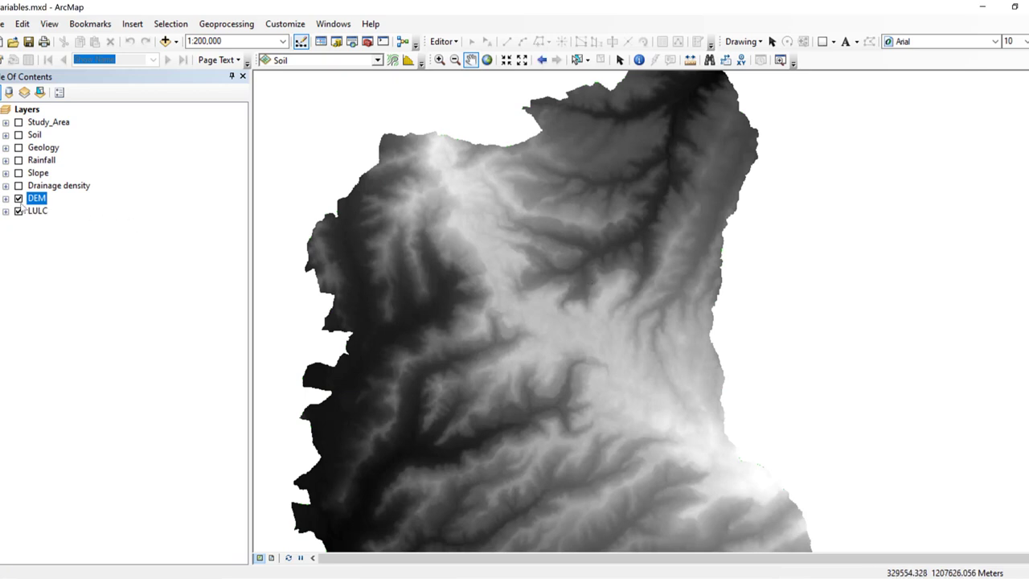
Hide the DEM briefly to view the LULC raster, and turn the DEM and Drainage density layers back on
{"action": "left_click", "coordinate": [19, 198]}
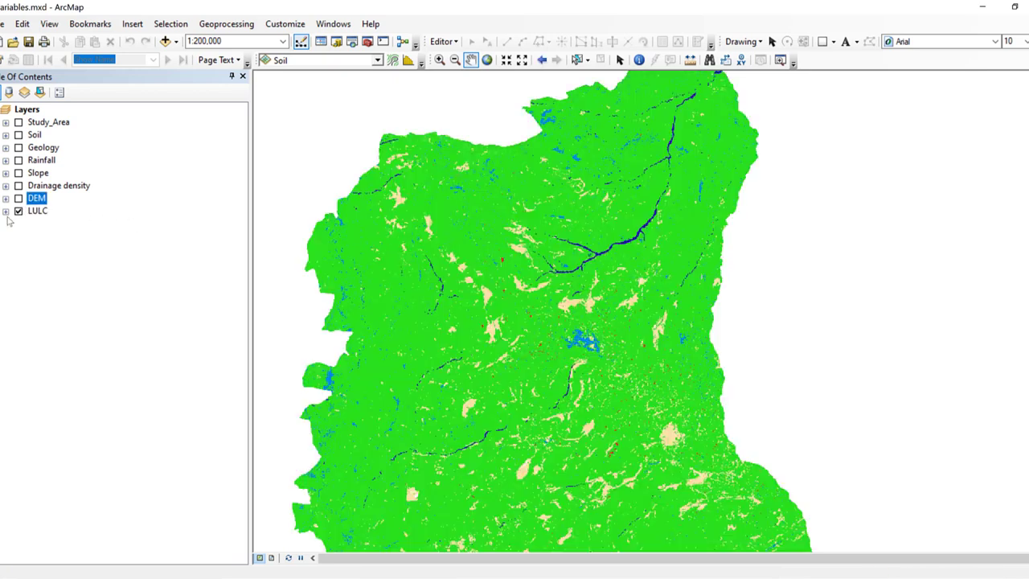
{"action": "left_click", "coordinate": [18, 198]}
{"action": "left_click", "coordinate": [19, 185]}
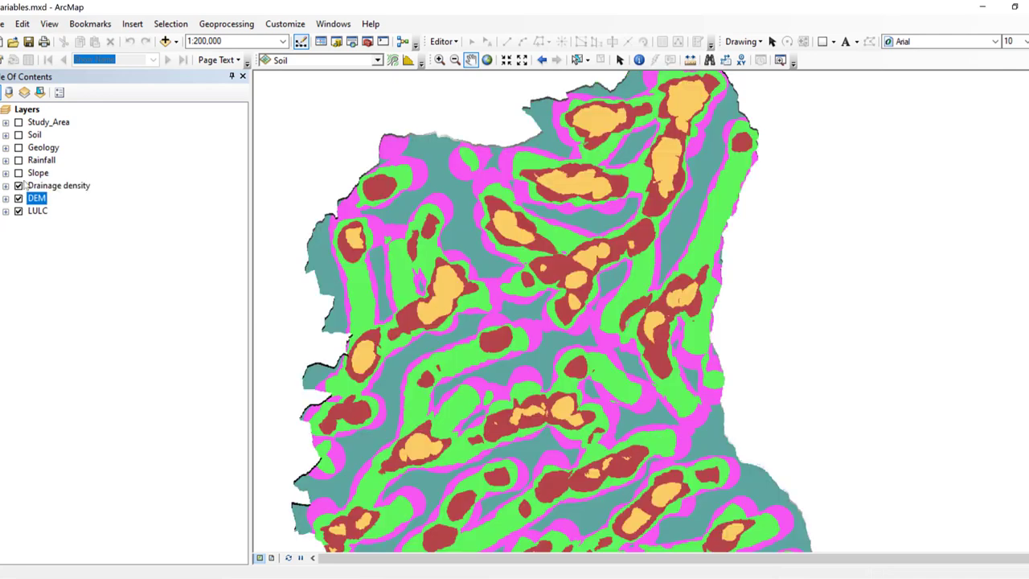
Switch to the AHP_Cal_GIS Tube.xlsx workbook in Excel and examine the layout of its Summary and In1 sheets
{"action": "left_click", "coordinate": [689, 572]}
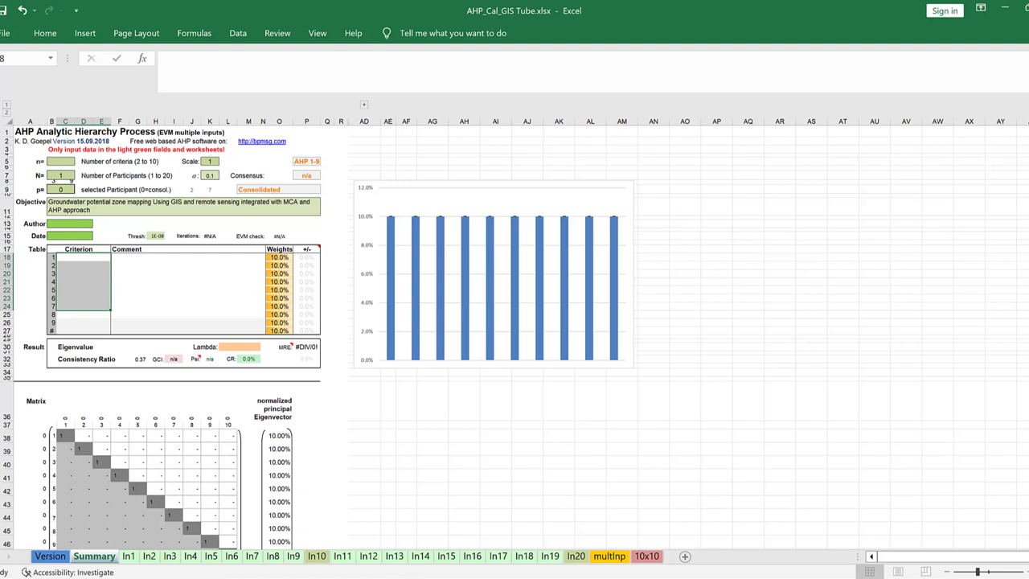
{"action": "scroll", "coordinate": [822, 295], "scroll_direction": "down", "scroll_amount": 2}
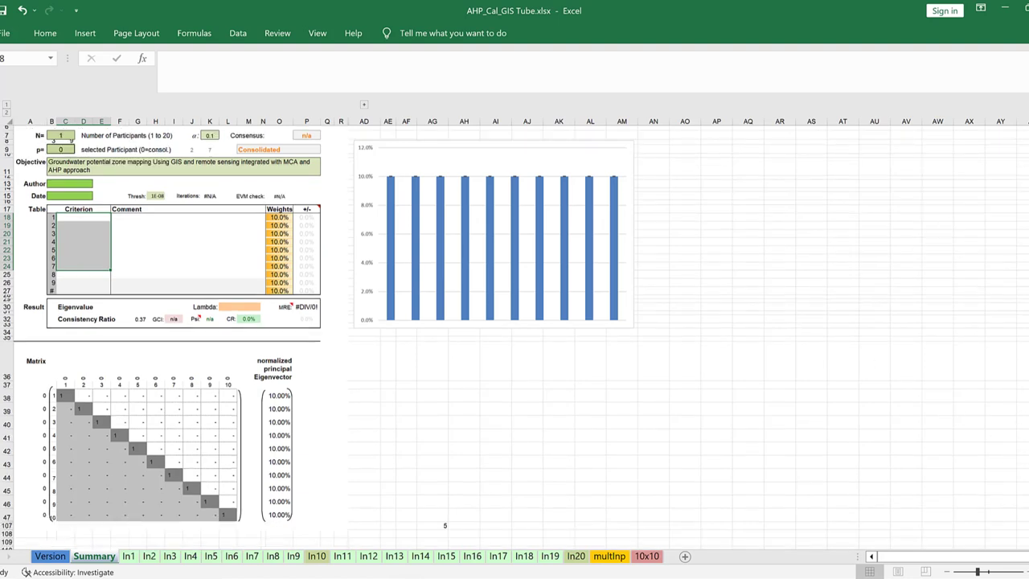
{"action": "scroll", "coordinate": [169, 241], "scroll_direction": "up", "scroll_amount": 2}
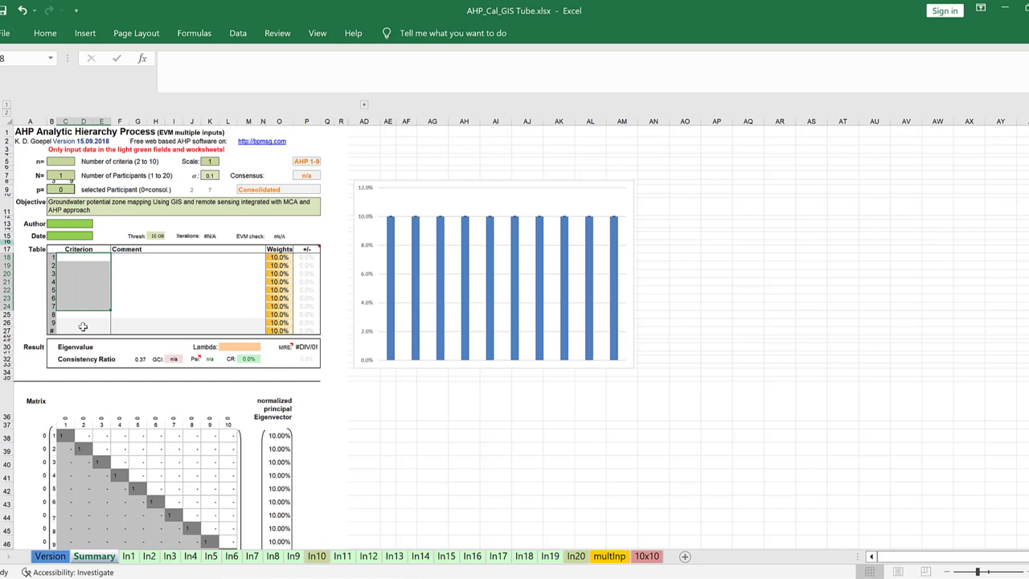
{"action": "left_click", "coordinate": [114, 191]}
{"action": "key", "text": "Up"}
{"action": "key", "text": "Up"}
{"action": "key", "text": "Left"}
{"action": "key", "text": "Left"}
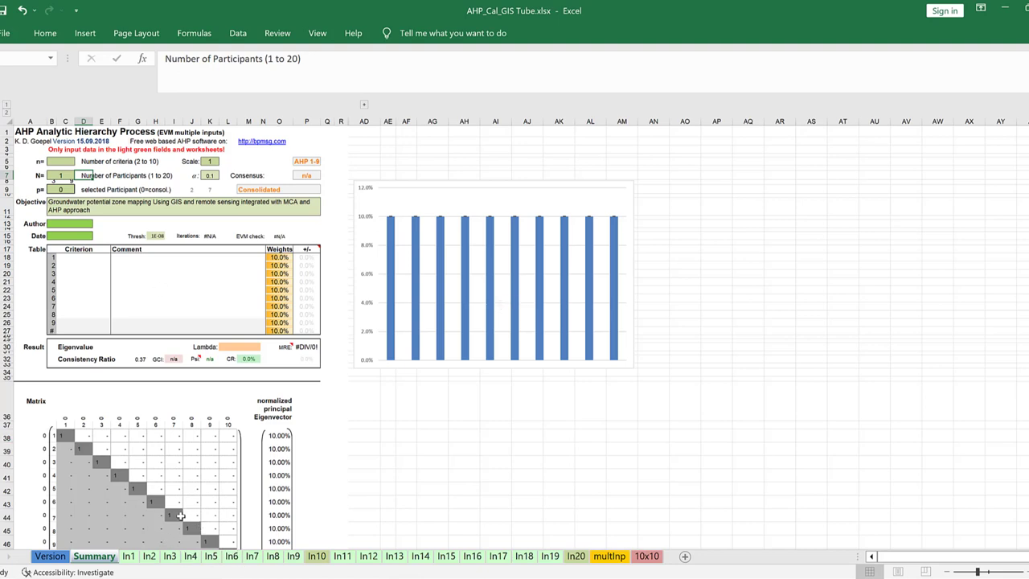
{"action": "left_click", "coordinate": [128, 556]}
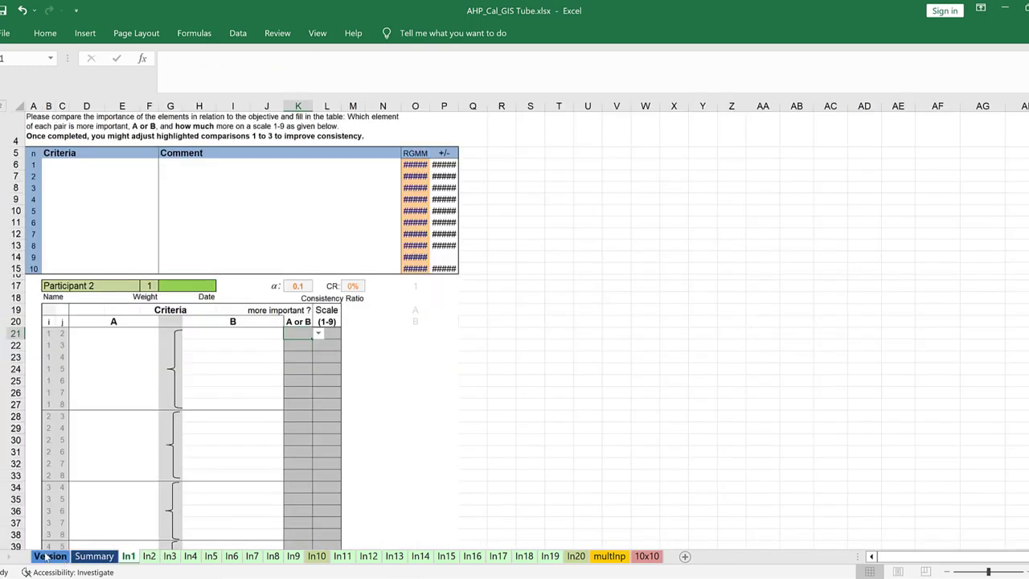
{"action": "left_click", "coordinate": [94, 556]}
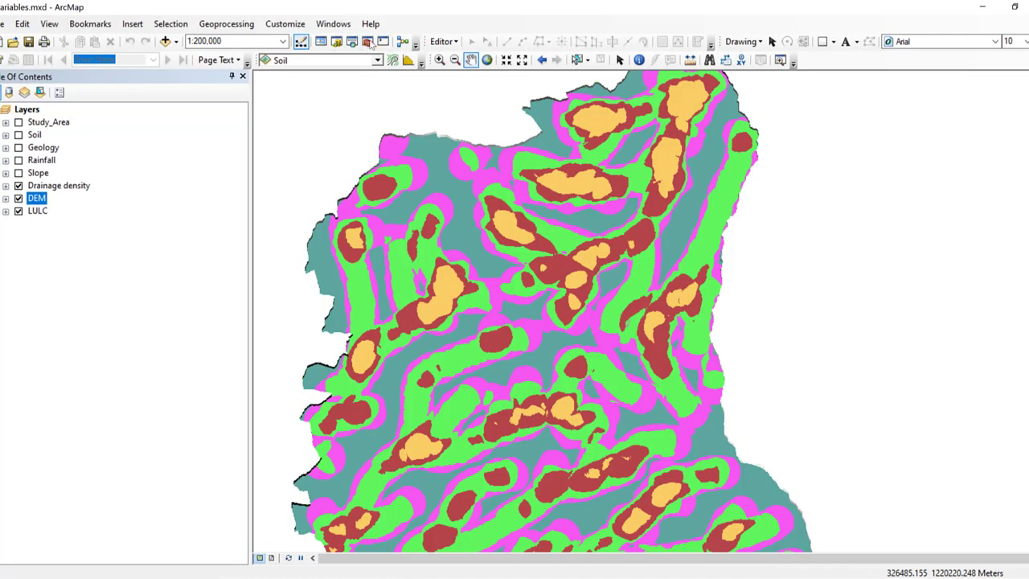
Switch to ArcMap, examine the influence table of the Spatial Analyst Weighted Overlay tool, and close the tool without running it
{"action": "left_click", "coordinate": [368, 41]}
{"action": "left_click", "coordinate": [879, 311]}
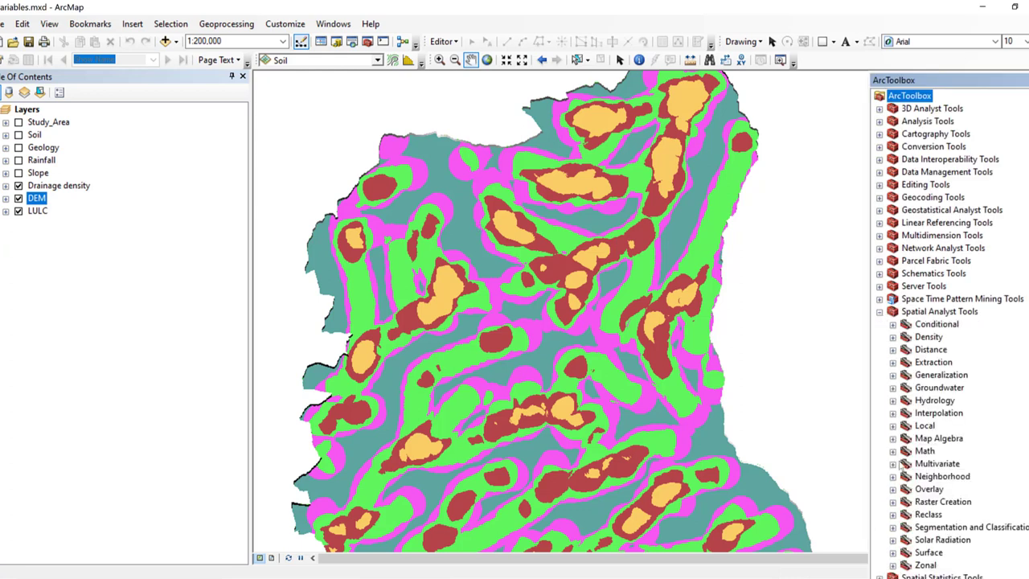
{"action": "left_click", "coordinate": [893, 490]}
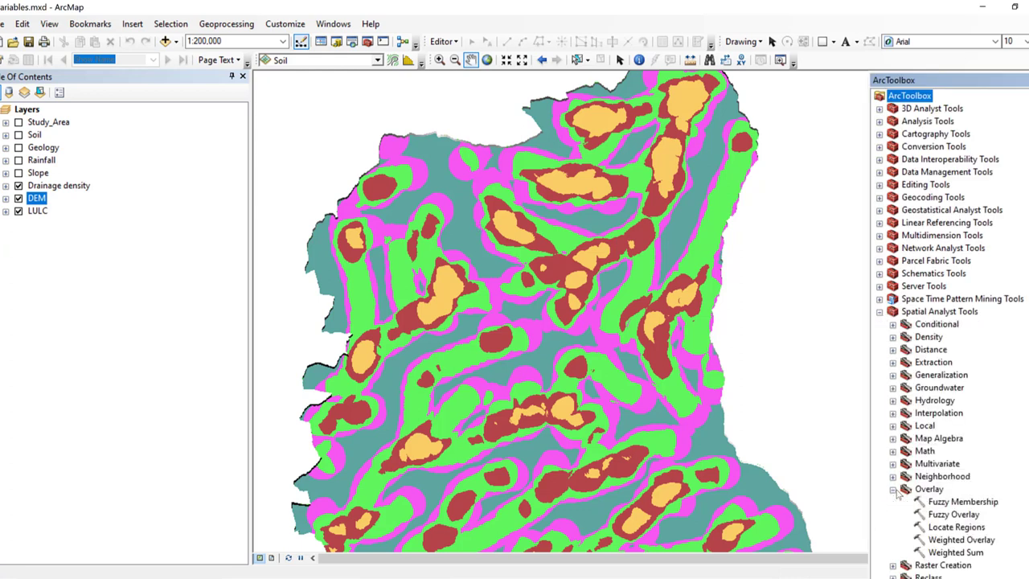
{"action": "double_click", "coordinate": [964, 540]}
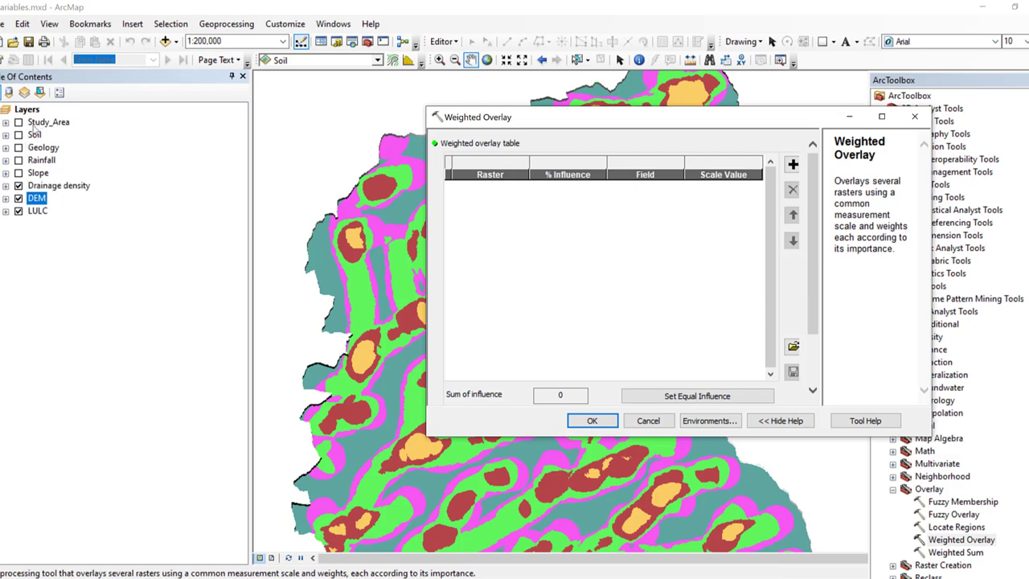
{"action": "left_click", "coordinate": [572, 177]}
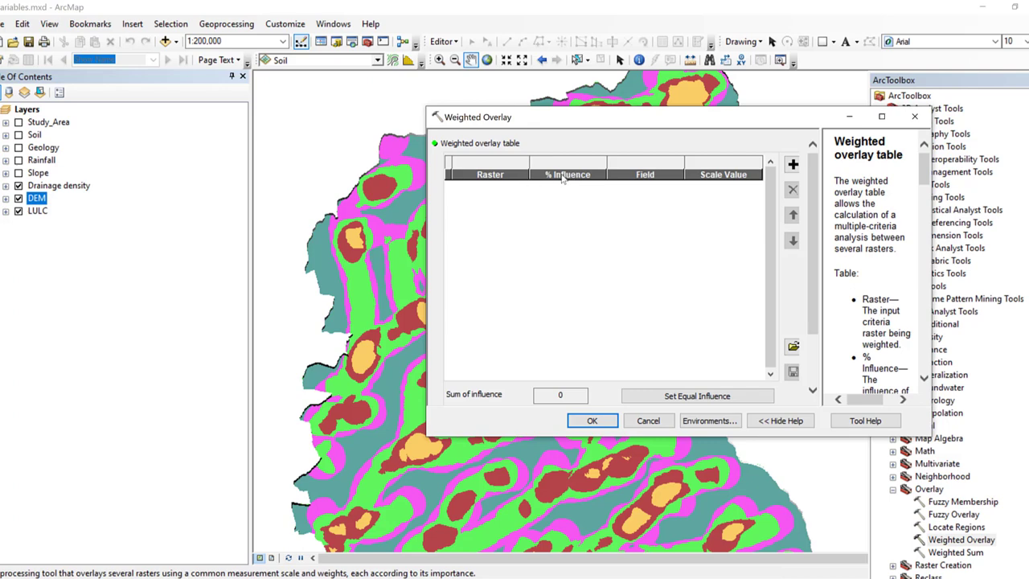
{"action": "left_click", "coordinate": [914, 116]}
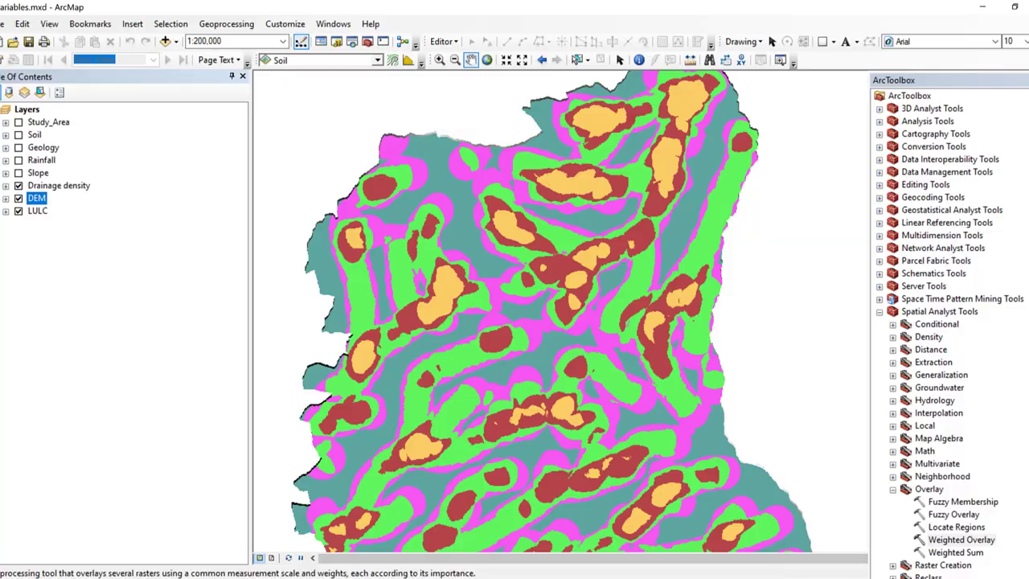
Switch to the AHP workbook in Excel, enlarge the Summary sheet and set the number of criteria to 6
{"action": "key", "text": "alt+Tab"}
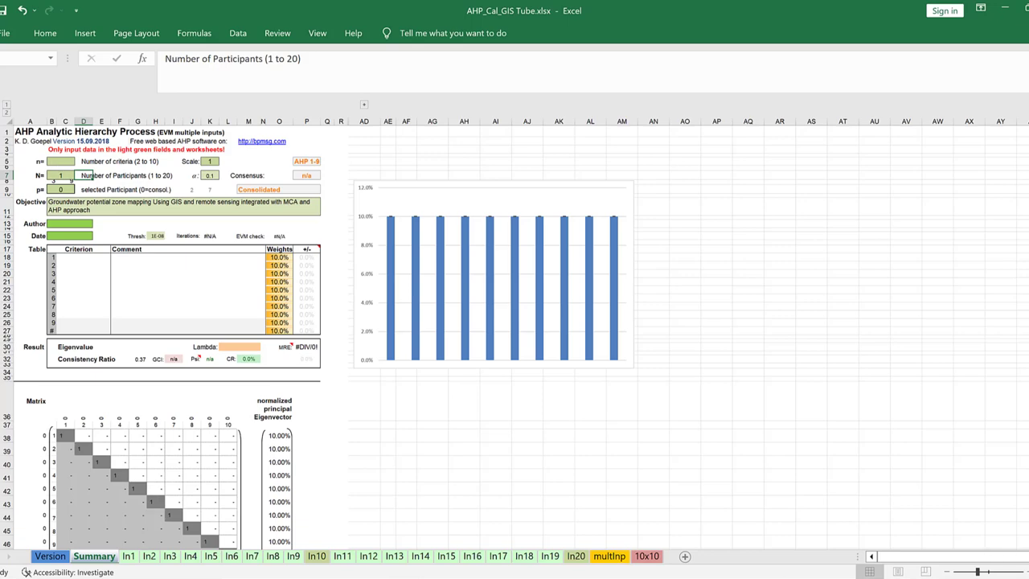
{"action": "left_click_drag", "start_coordinate": [977, 572], "coordinate": [984, 571]}
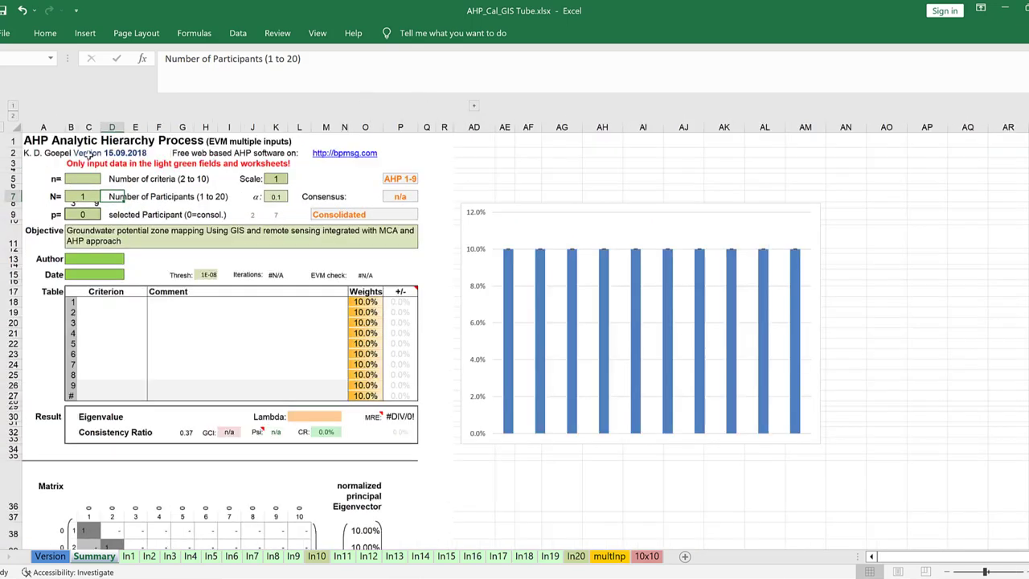
{"action": "left_click", "coordinate": [77, 180]}
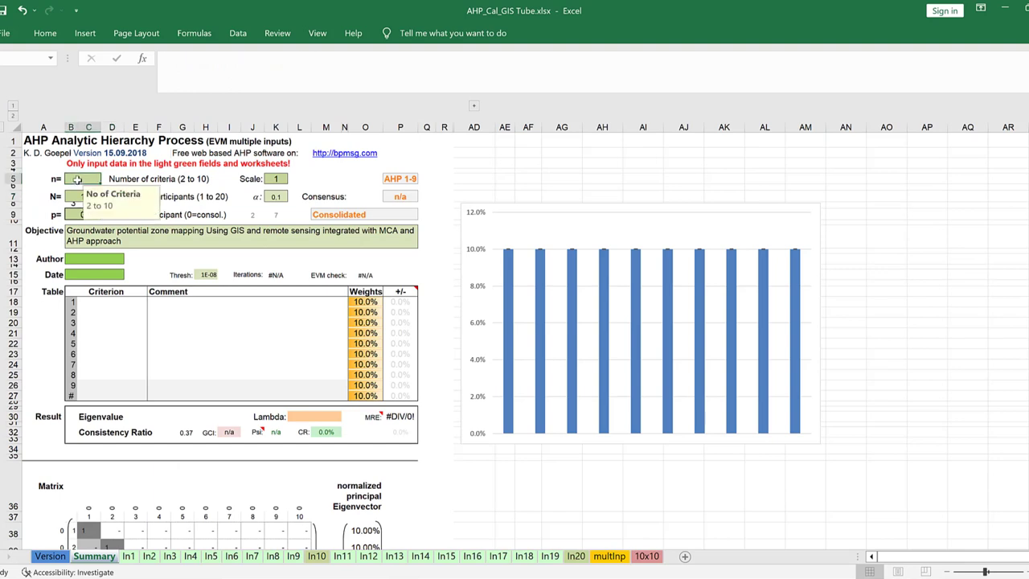
{"action": "type", "text": "6"}
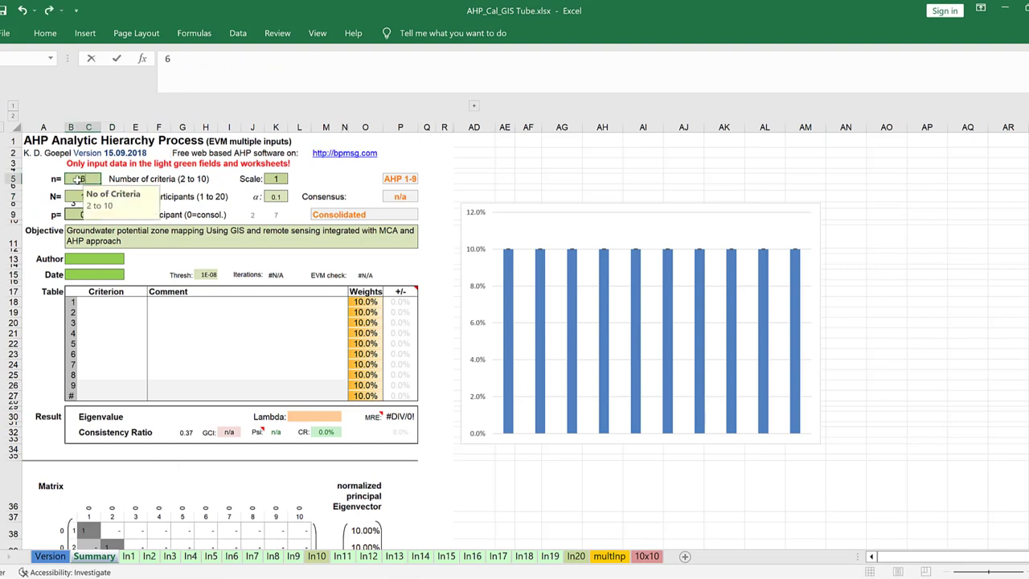
{"action": "left_click", "coordinate": [73, 197]}
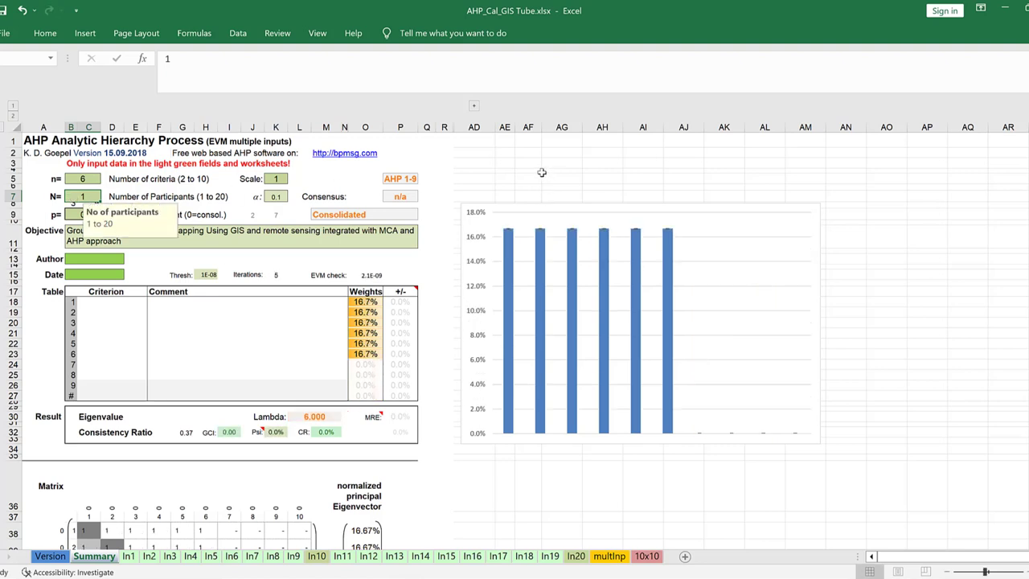
Enter Drainage density as criterion 1 in the Summary sheet's criterion table
{"action": "left_click", "coordinate": [95, 304]}
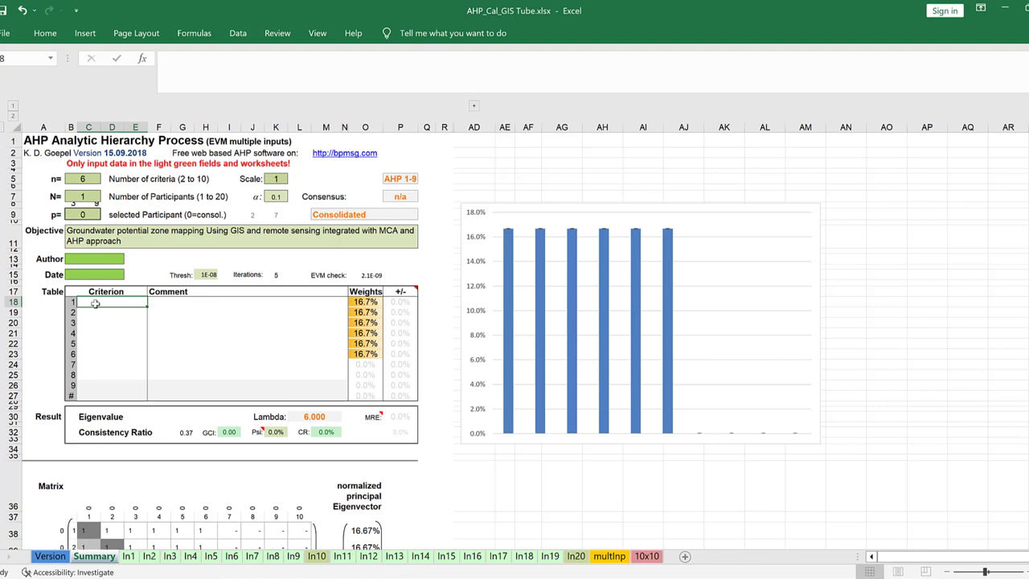
{"action": "type", "text": "Draina"}
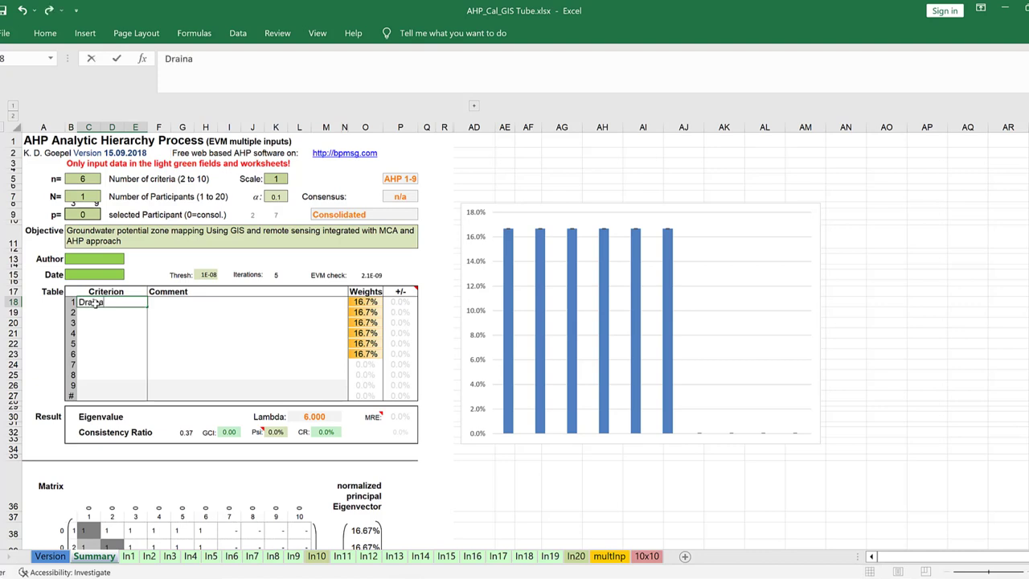
{"action": "type", "text": "ge density"}
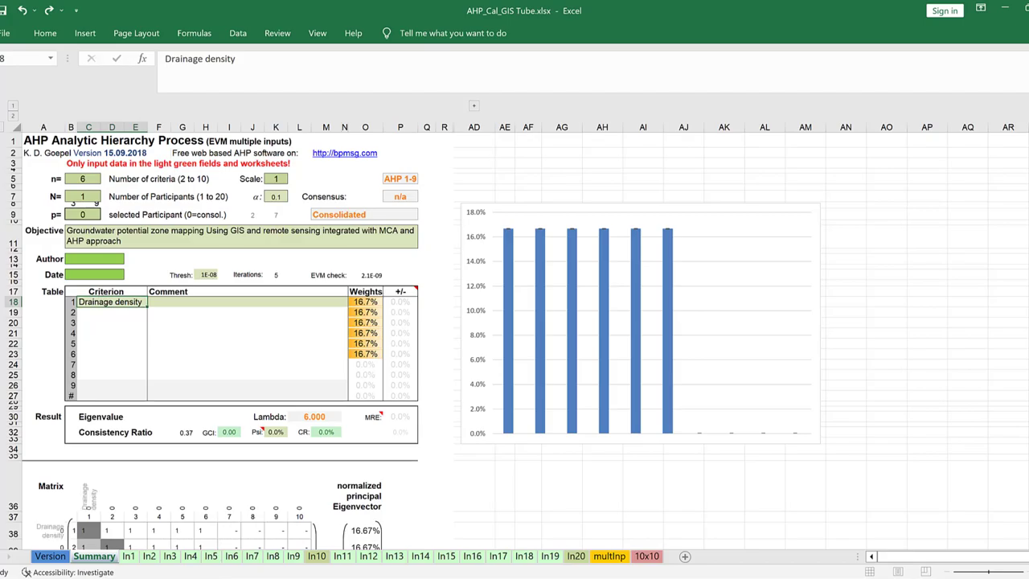
Check the data requirements list in the Word document and enter Rainfall and Slope as criteria 2 and 3 in the Summary sheet
{"action": "key", "text": "alt+Tab"}
{"action": "scroll", "coordinate": [406, 492], "scroll_direction": "down", "scroll_amount": 1}
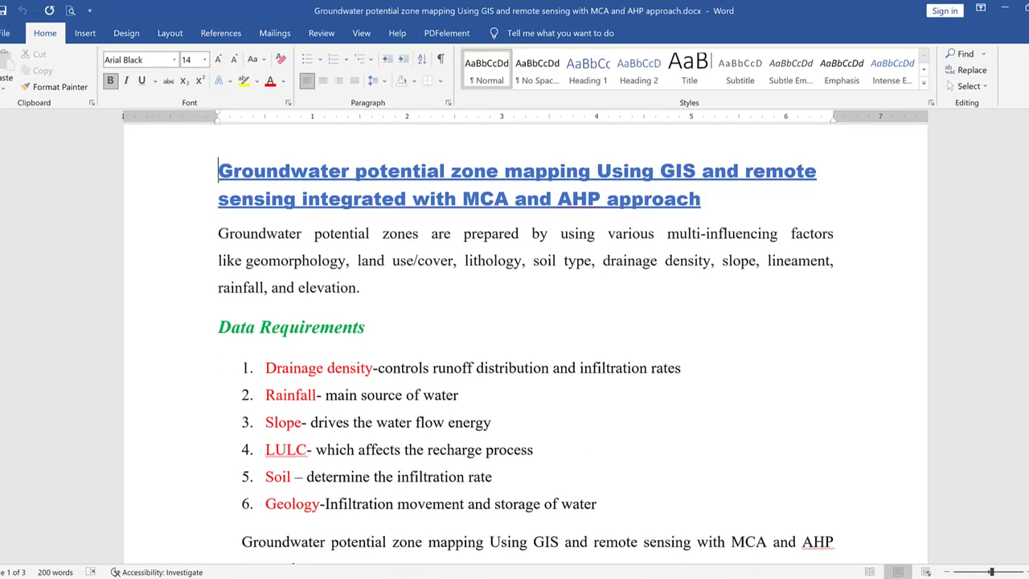
{"action": "key", "text": "alt+Tab"}
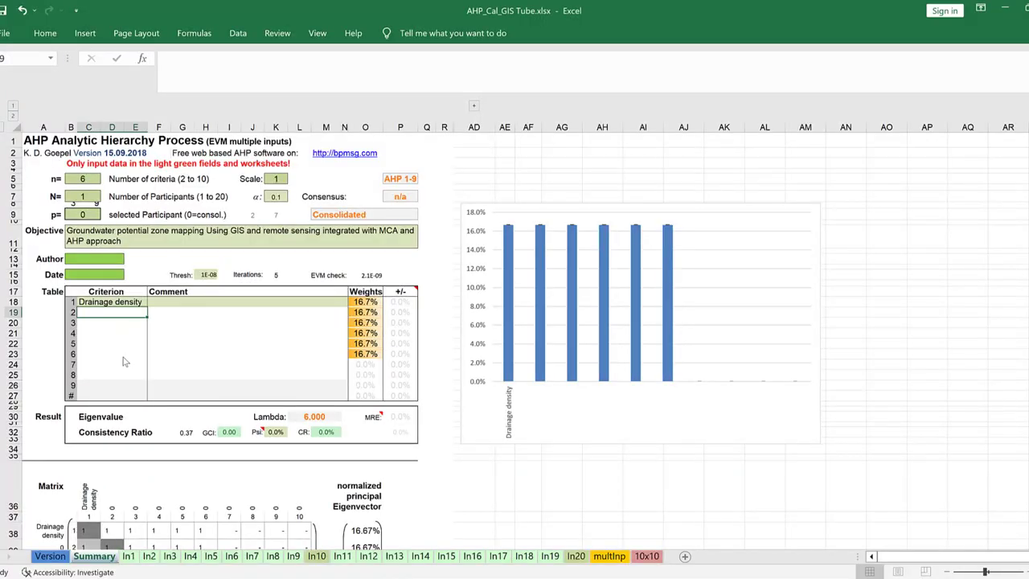
{"action": "type", "text": "Rai"}
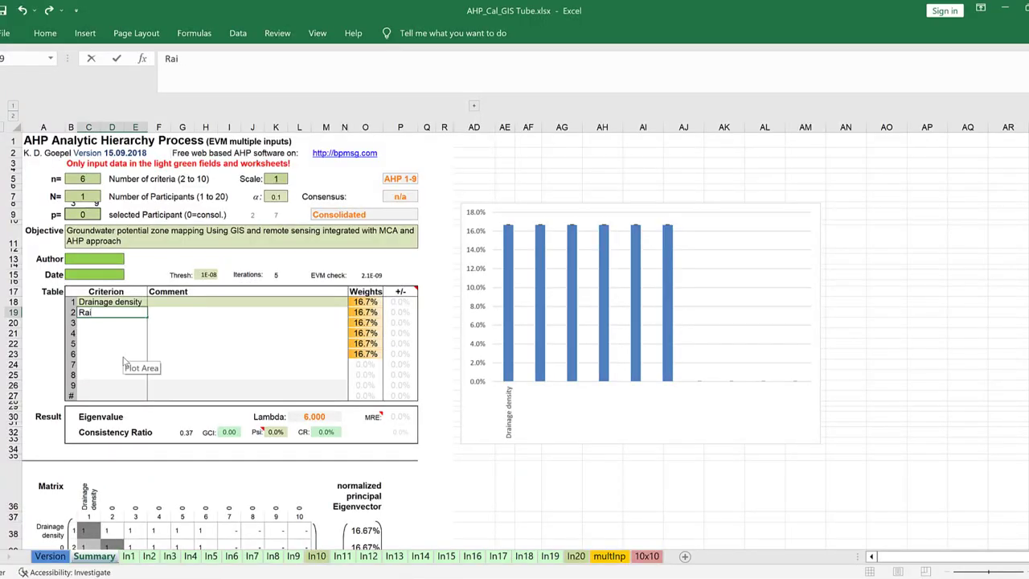
{"action": "type", "text": "nfall"}
{"action": "key", "text": "Return"}
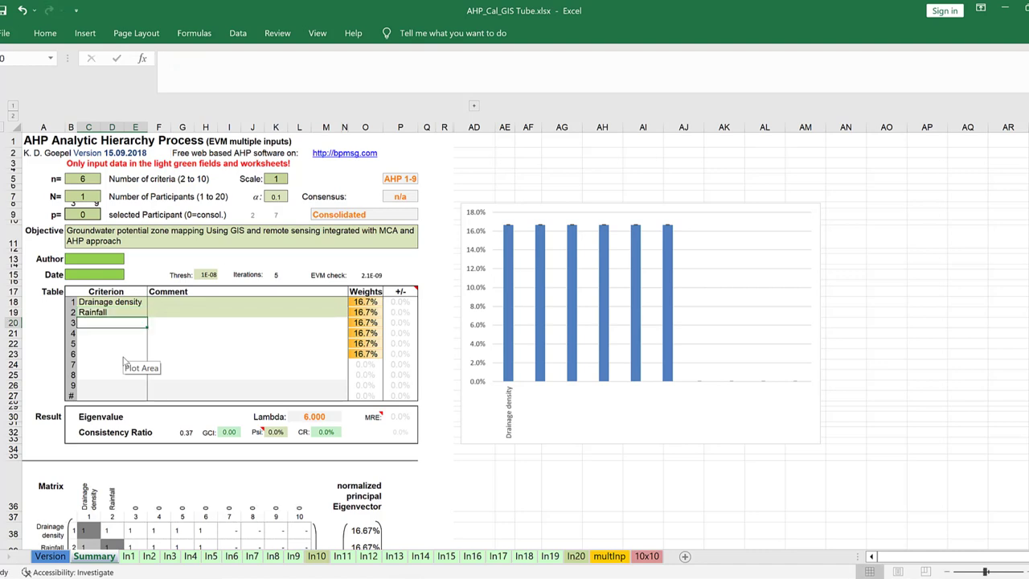
{"action": "type", "text": "Slope"}
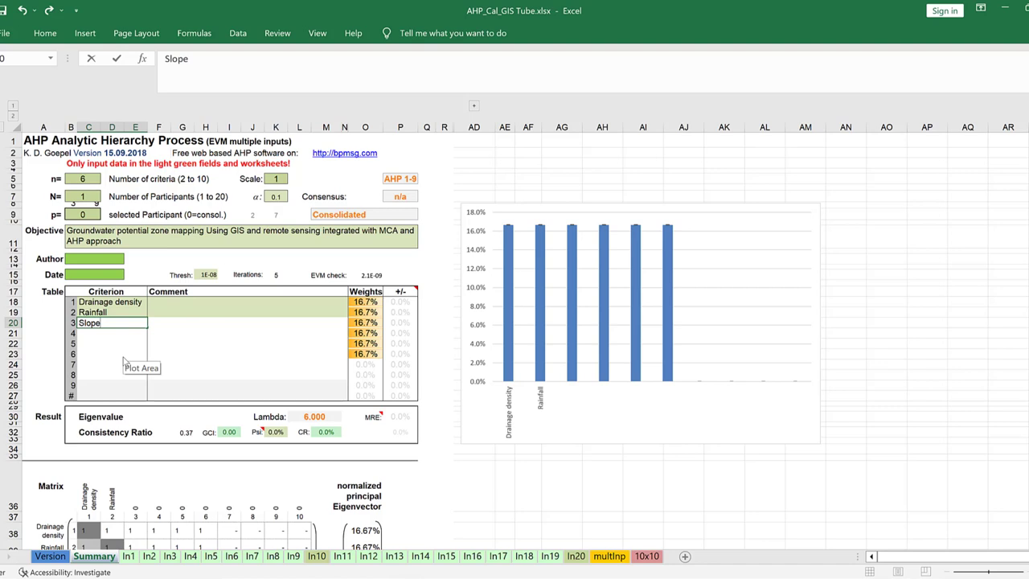
{"action": "key", "text": "Return"}
Enter LULC, Soil and Geology as criteria 4, 5 and 6 in the Summary sheet's criterion table
{"action": "type", "text": "LULC"}
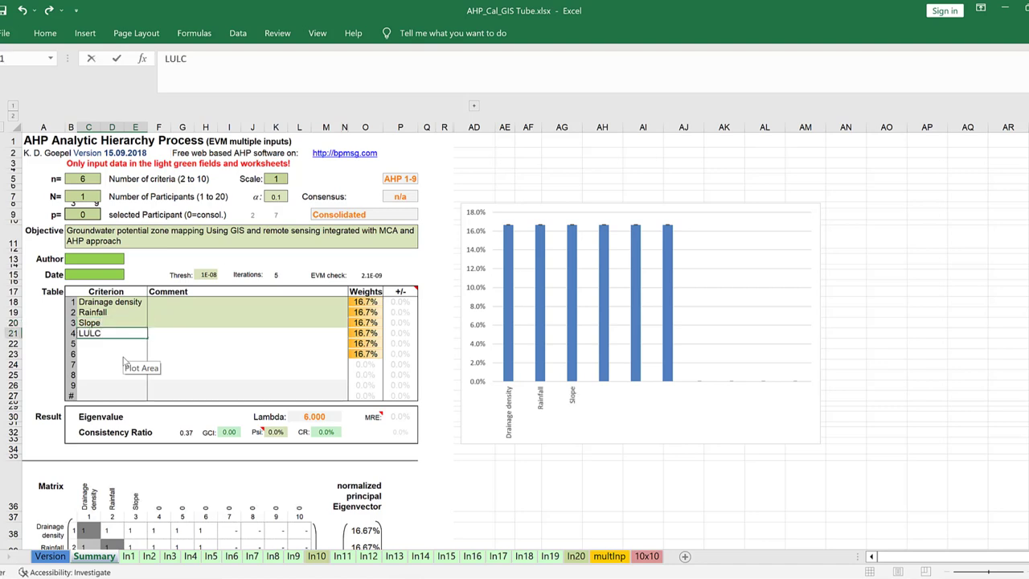
{"action": "key", "text": "Return"}
{"action": "type", "text": "Slope"}
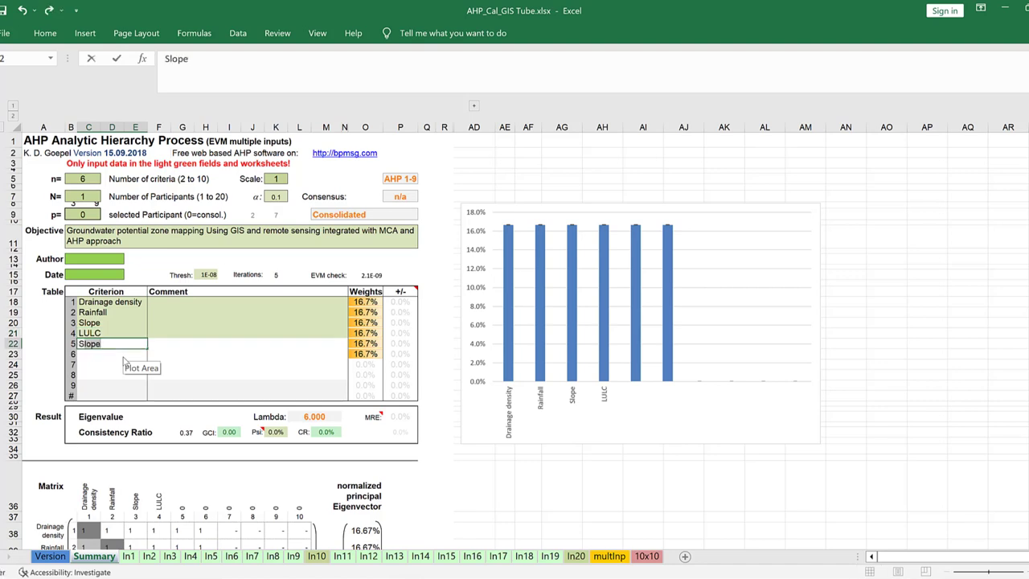
{"action": "type", "text": "Soil"}
{"action": "key", "text": "Return"}
{"action": "type", "text": "g"}
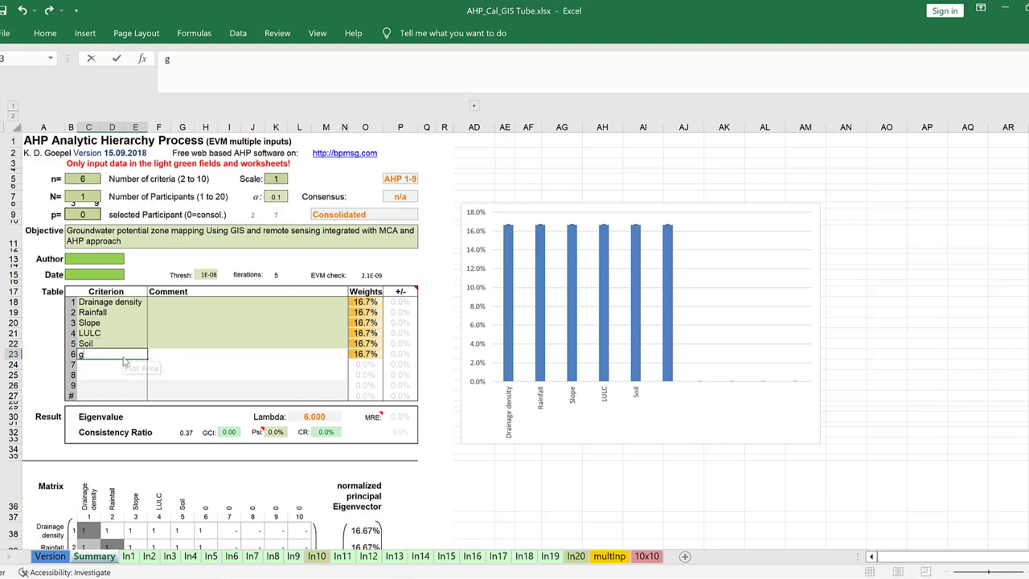
{"action": "key", "text": "BackSpace"}
{"action": "type", "text": "Geology"}
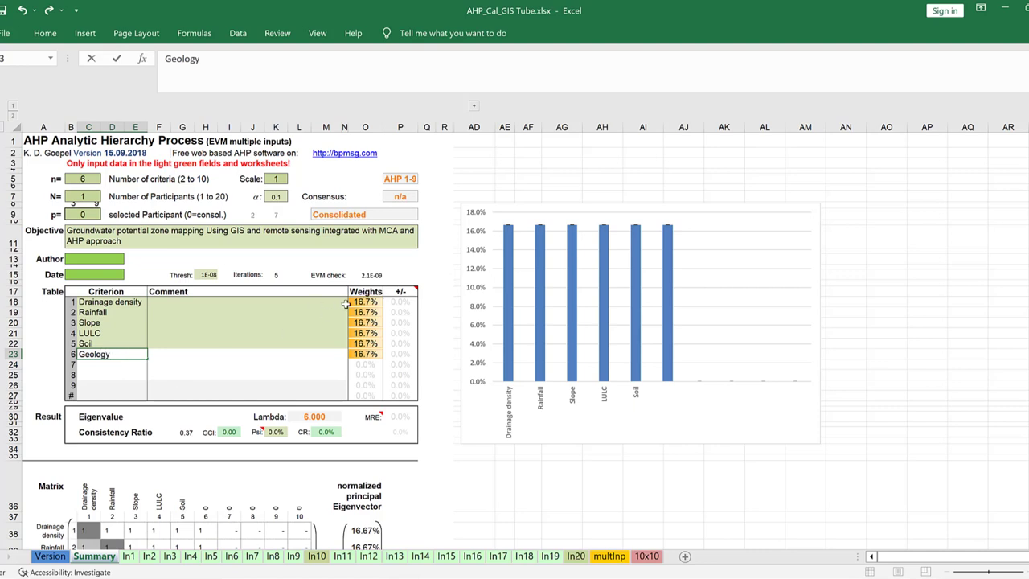
{"action": "key", "text": "Tab"}
{"action": "left_click", "coordinate": [346, 372]}
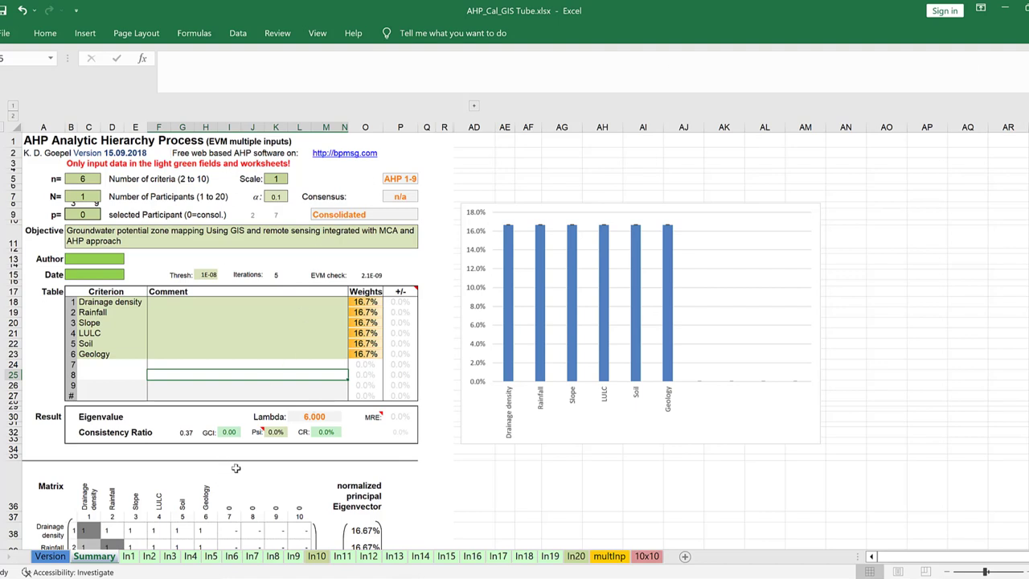
Switch to the Word document and examine the one-to-nine scale of parameter significance under the Pairwise comparison matrix heading
{"action": "scroll", "coordinate": [918, 282], "scroll_direction": "down", "scroll_amount": 2}
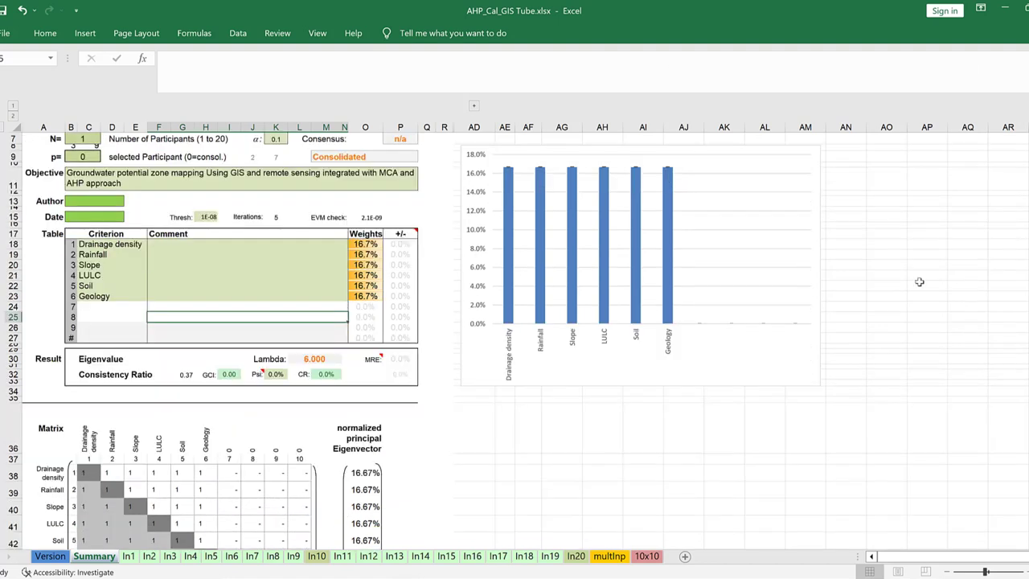
{"action": "key", "text": "alt+Tab"}
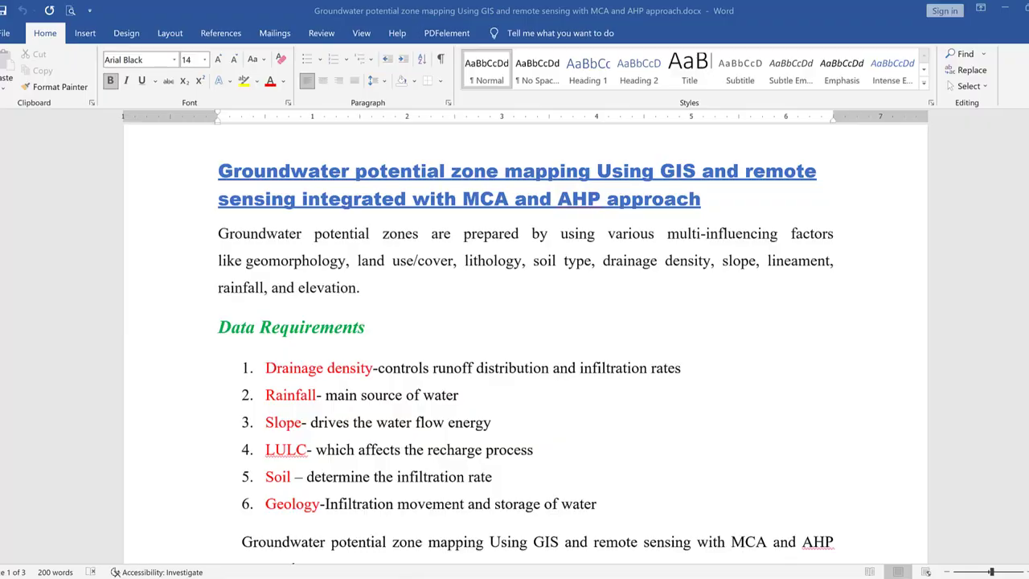
{"action": "scroll", "coordinate": [315, 333], "scroll_direction": "down", "scroll_amount": 5}
{"action": "scroll", "coordinate": [316, 333], "scroll_direction": "down", "scroll_amount": 3}
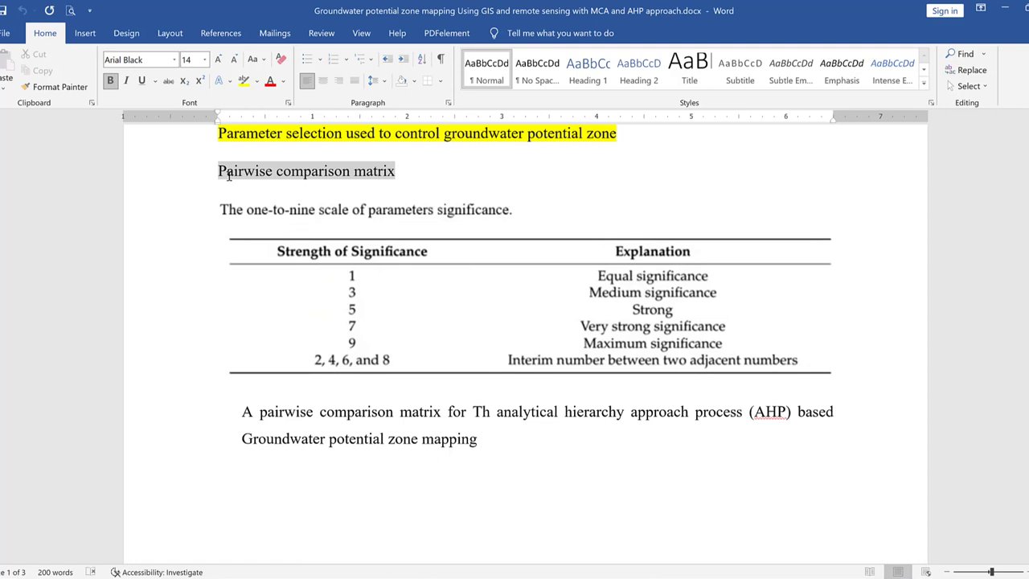
{"action": "left_click", "coordinate": [381, 172]}
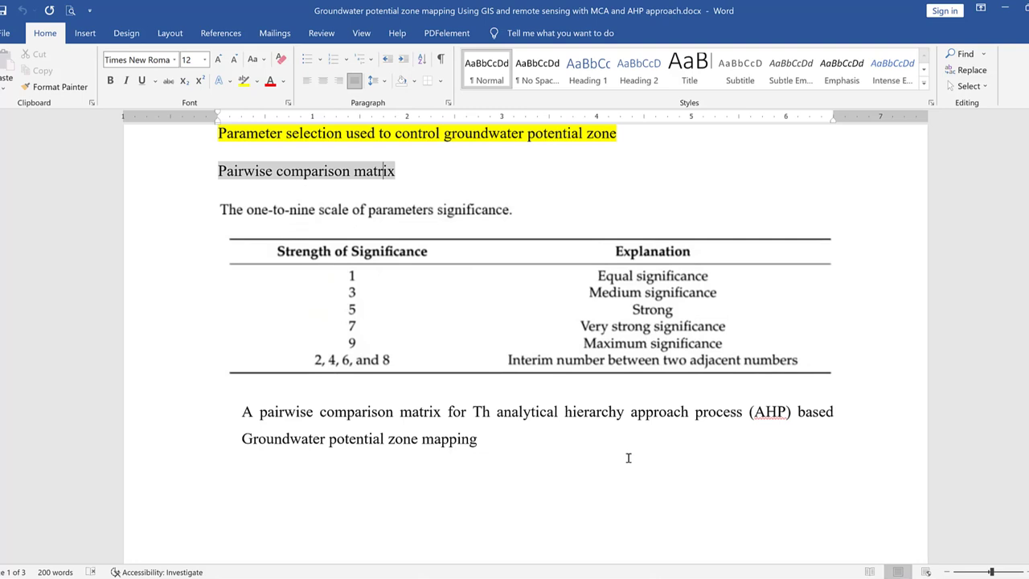
Highlight in yellow the paragraph introducing the AHP pairwise comparison matrix below the significance scale table
{"action": "scroll", "coordinate": [627, 457], "scroll_direction": "down", "scroll_amount": 3}
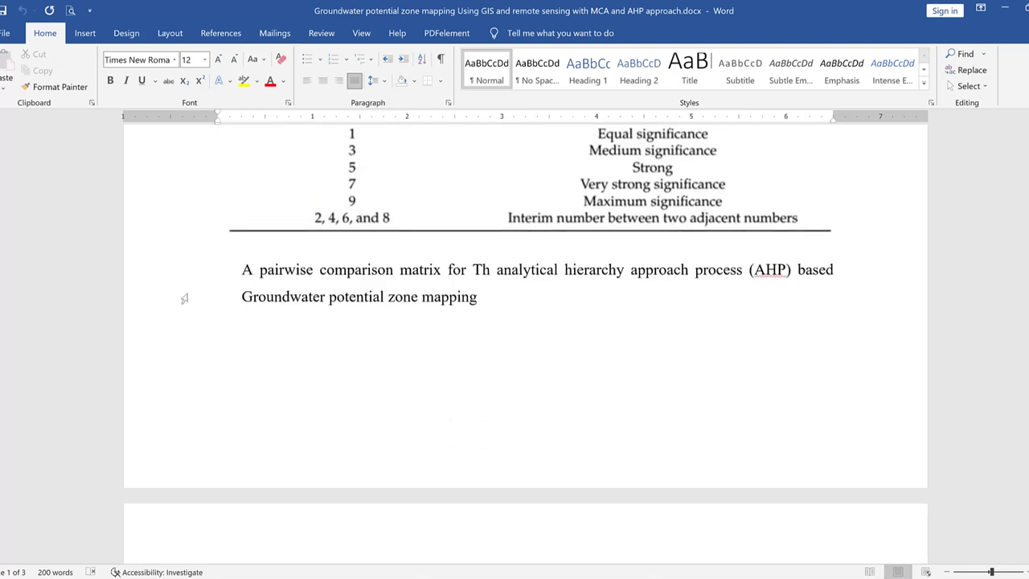
{"action": "triple_click", "coordinate": [360, 301]}
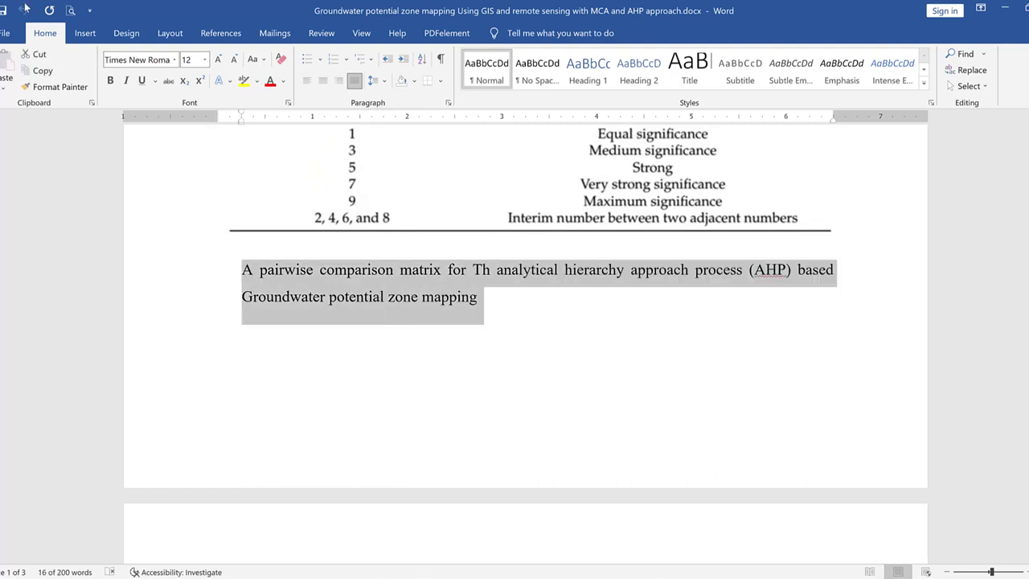
{"action": "left_click", "coordinate": [243, 81]}
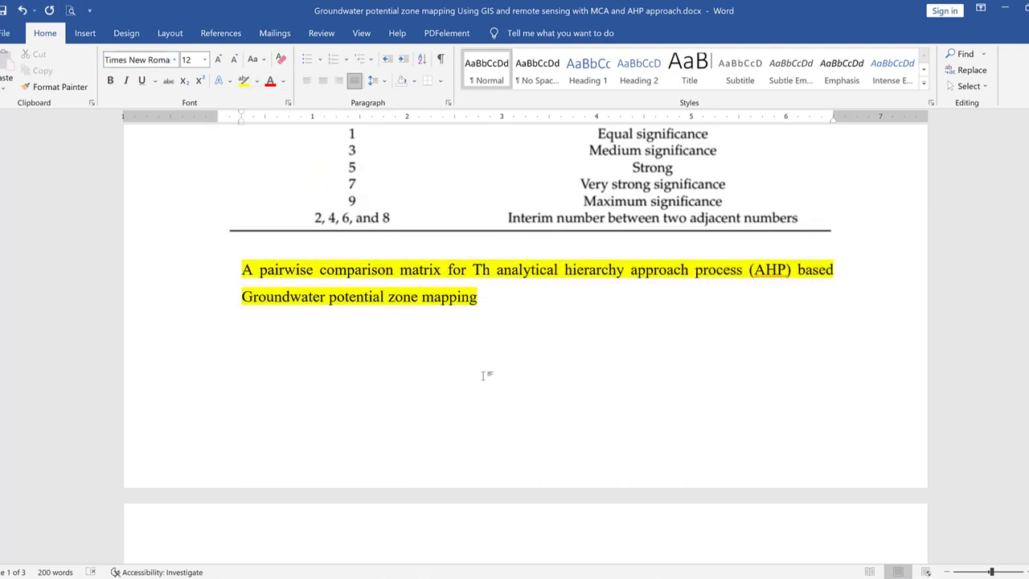
Examine the factor comparison matrix, the matrix consistency section and the GWPI formula in the rest of the document
{"action": "scroll", "coordinate": [511, 386], "scroll_direction": "down", "scroll_amount": 10}
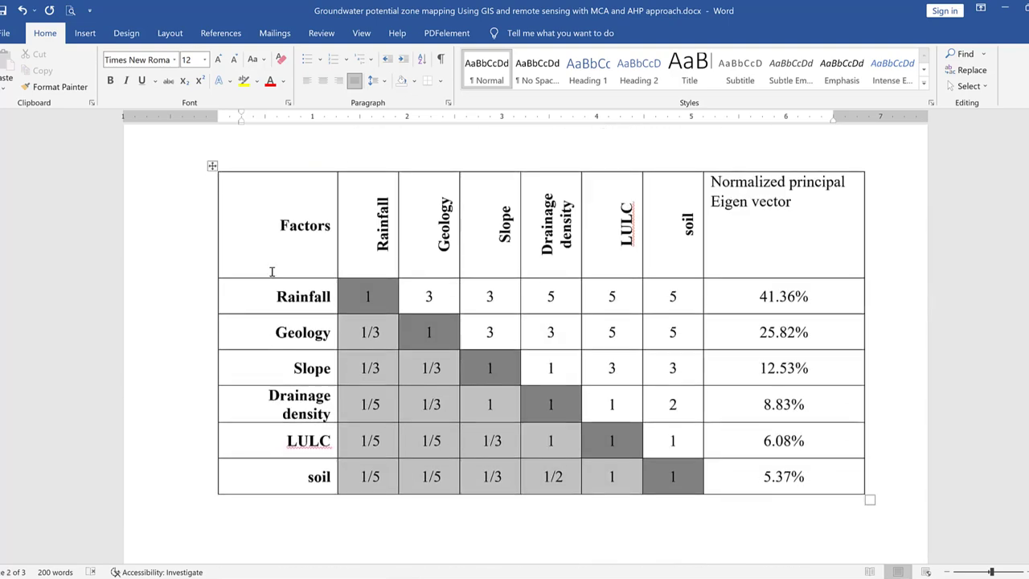
{"action": "scroll", "coordinate": [884, 242], "scroll_direction": "down", "scroll_amount": 5}
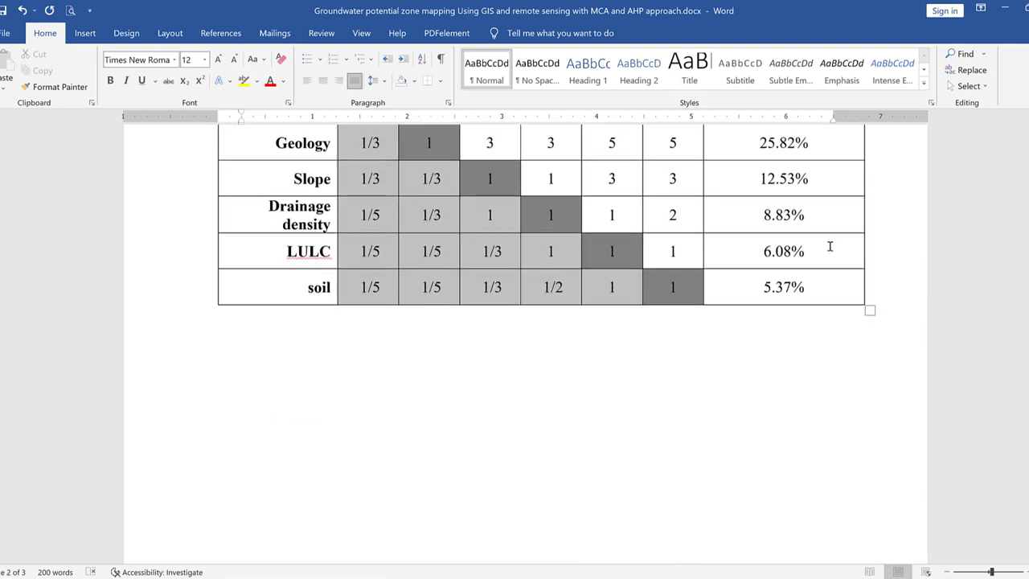
{"action": "scroll", "coordinate": [804, 245], "scroll_direction": "up", "scroll_amount": 6}
{"action": "scroll", "coordinate": [804, 245], "scroll_direction": "down", "scroll_amount": 10}
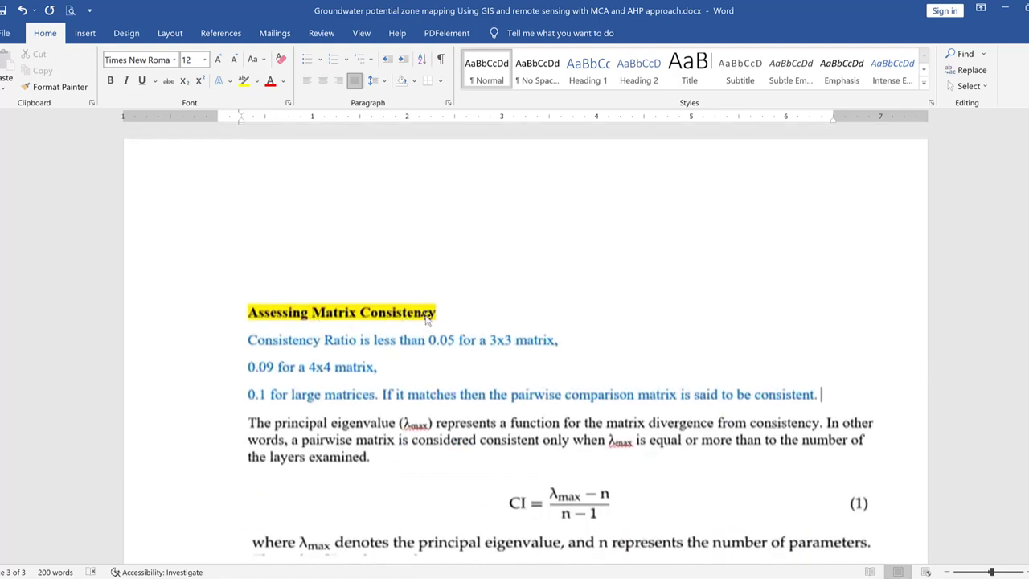
{"action": "scroll", "coordinate": [426, 318], "scroll_direction": "down", "scroll_amount": 1}
{"action": "scroll", "coordinate": [446, 307], "scroll_direction": "down", "scroll_amount": 5}
{"action": "scroll", "coordinate": [406, 555], "scroll_direction": "up", "scroll_amount": 6}
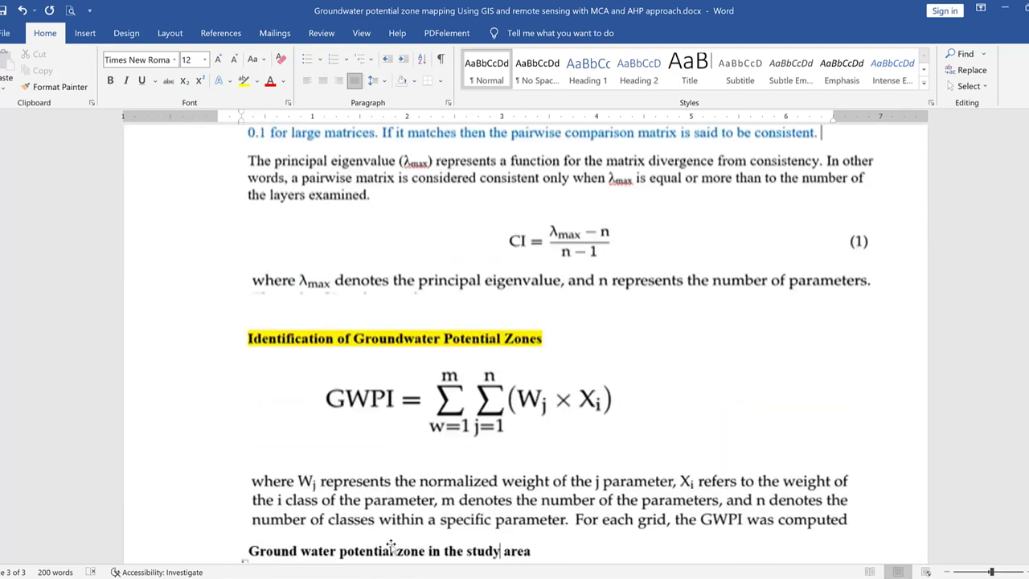
{"action": "scroll", "coordinate": [526, 345], "scroll_direction": "up", "scroll_amount": 3}
Switch to the AHP workbook in Excel and compare the Summary sheet's criteria with the pairwise table on the In1 sheet
{"action": "key", "text": "alt+Tab"}
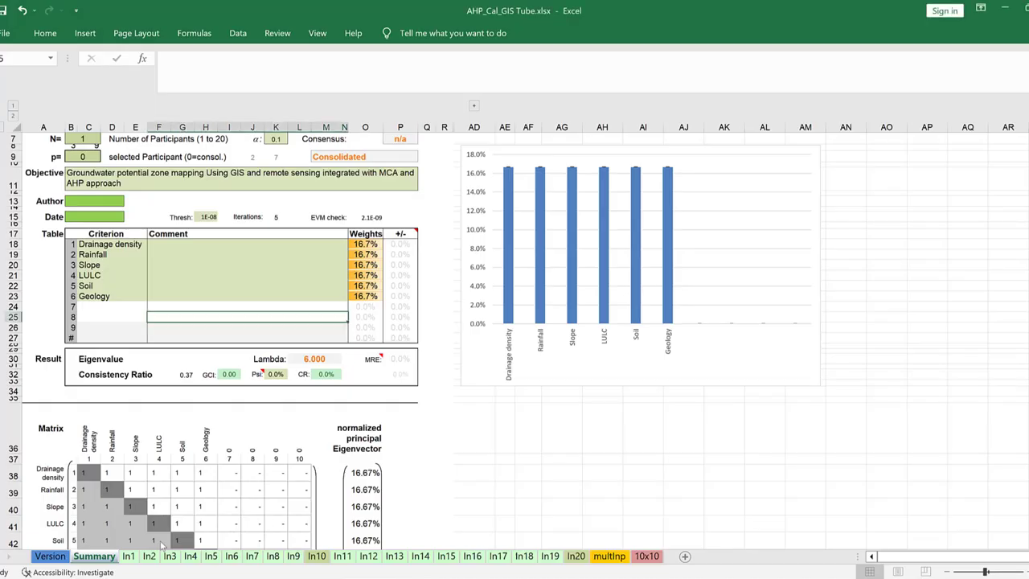
{"action": "left_click", "coordinate": [128, 556]}
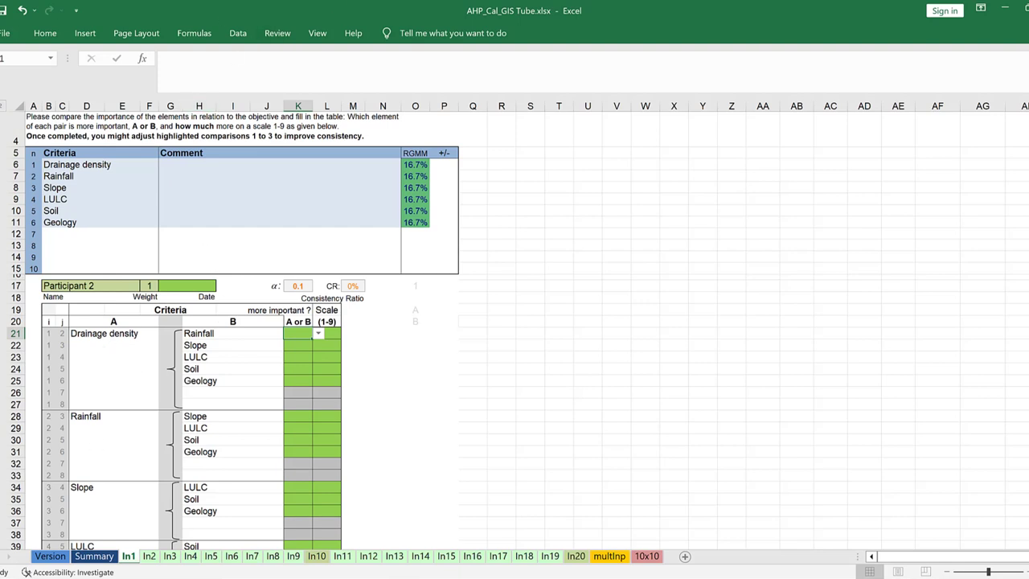
{"action": "left_click", "coordinate": [95, 556]}
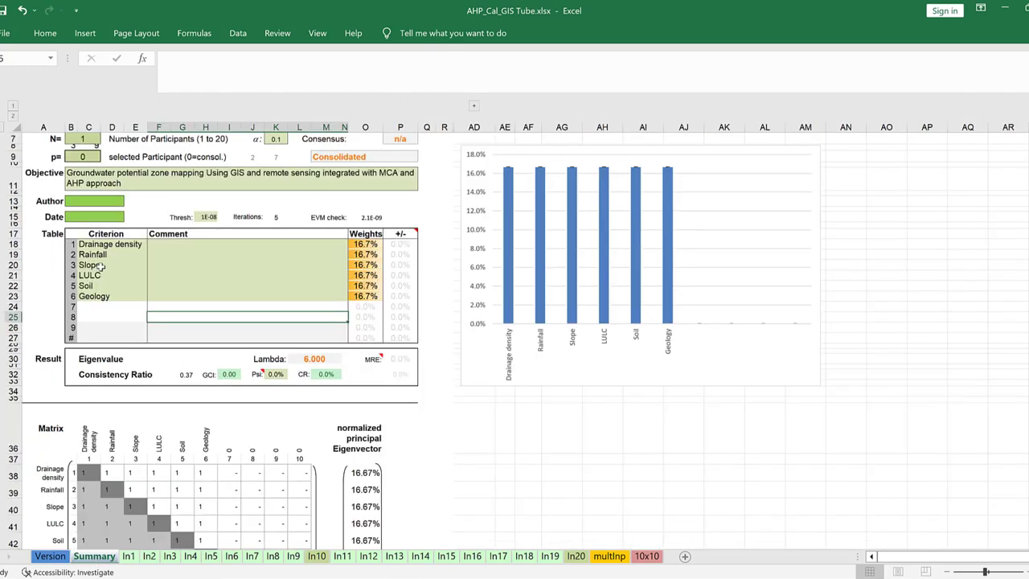
{"action": "left_click", "coordinate": [128, 556]}
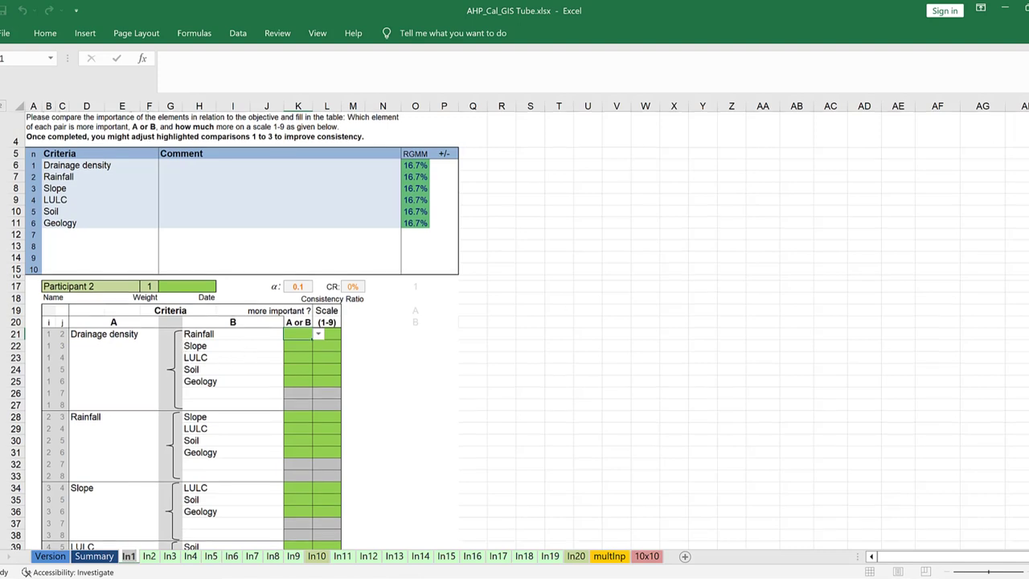
{"action": "scroll", "coordinate": [262, 330], "scroll_direction": "up", "scroll_amount": 1}
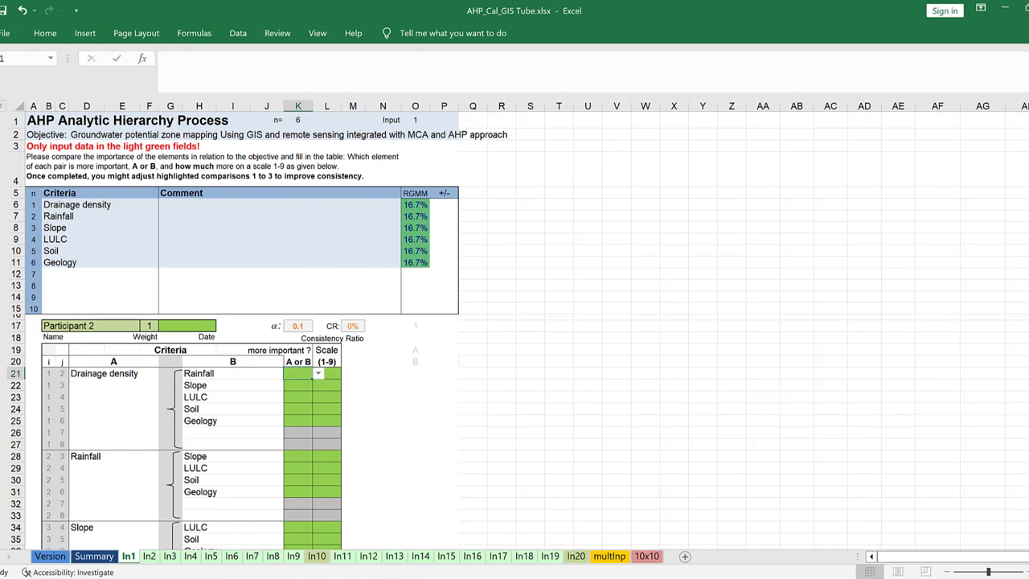
{"action": "scroll", "coordinate": [514, 330], "scroll_direction": "down", "scroll_amount": 1}
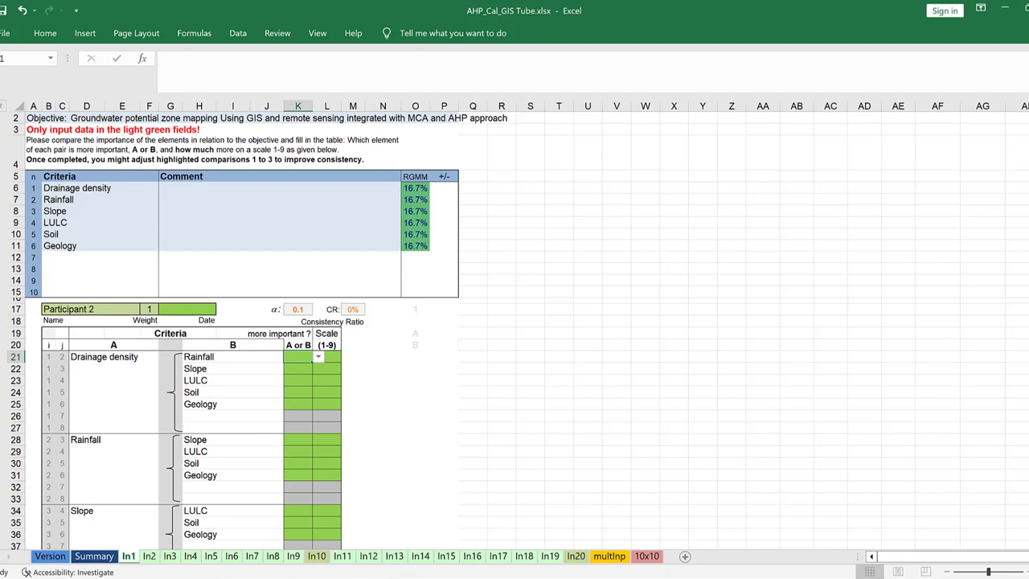
Switch briefly to ArcMap, return to Excel and examine the pairwise comparison rows and importance definitions on the In1 sheet
{"action": "left_click_drag", "start_coordinate": [1026, 345], "coordinate": [1026, 345]}
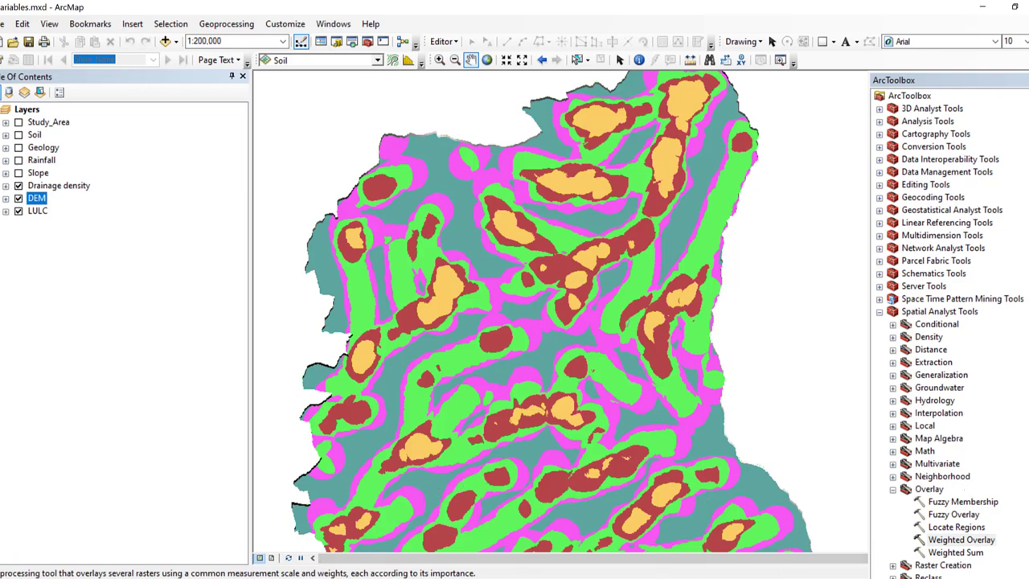
{"action": "key", "text": "alt+Tab"}
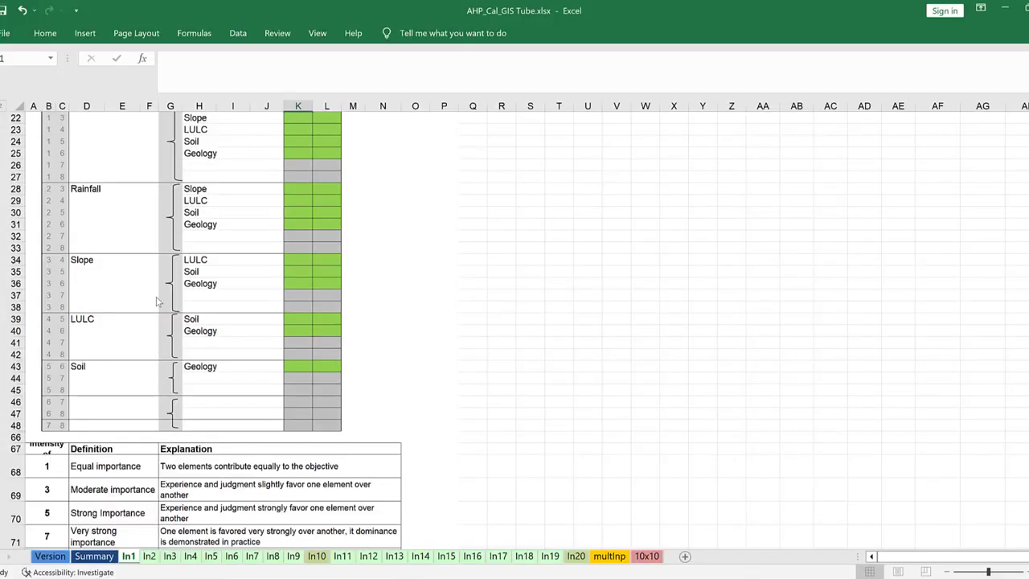
{"action": "scroll", "coordinate": [180, 306], "scroll_direction": "up", "scroll_amount": 1}
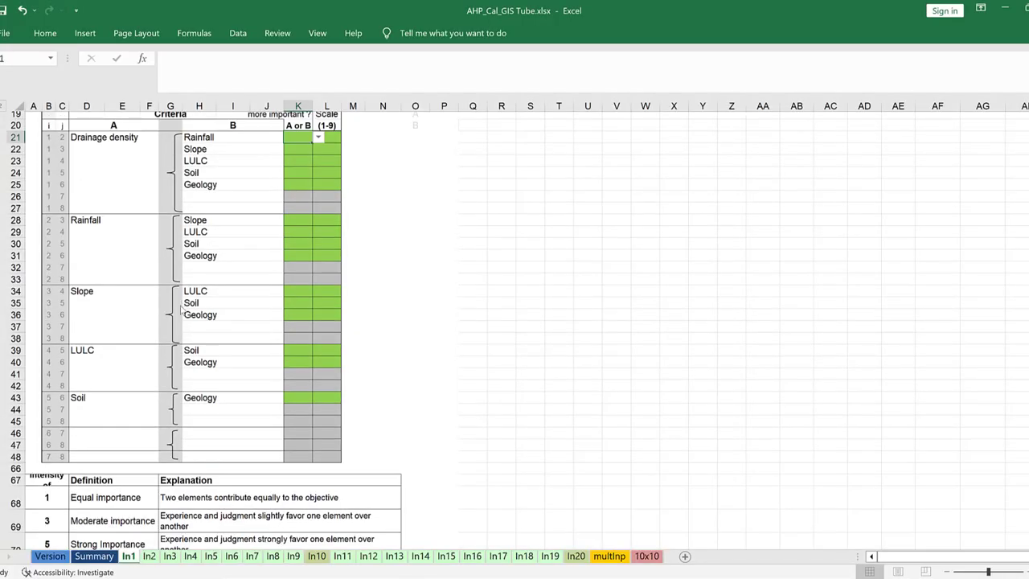
{"action": "scroll", "coordinate": [127, 200], "scroll_direction": "up", "scroll_amount": 5}
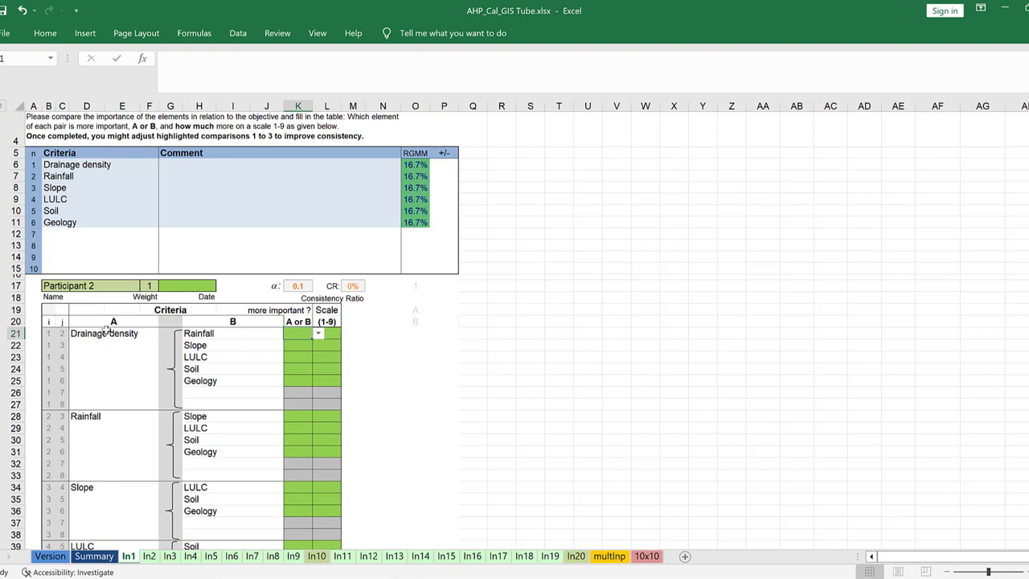
Rate Drainage density against Rainfall on the In1 sheet, with A as more important and a scale of 3
{"action": "left_click", "coordinate": [318, 332]}
{"action": "left_click", "coordinate": [334, 333]}
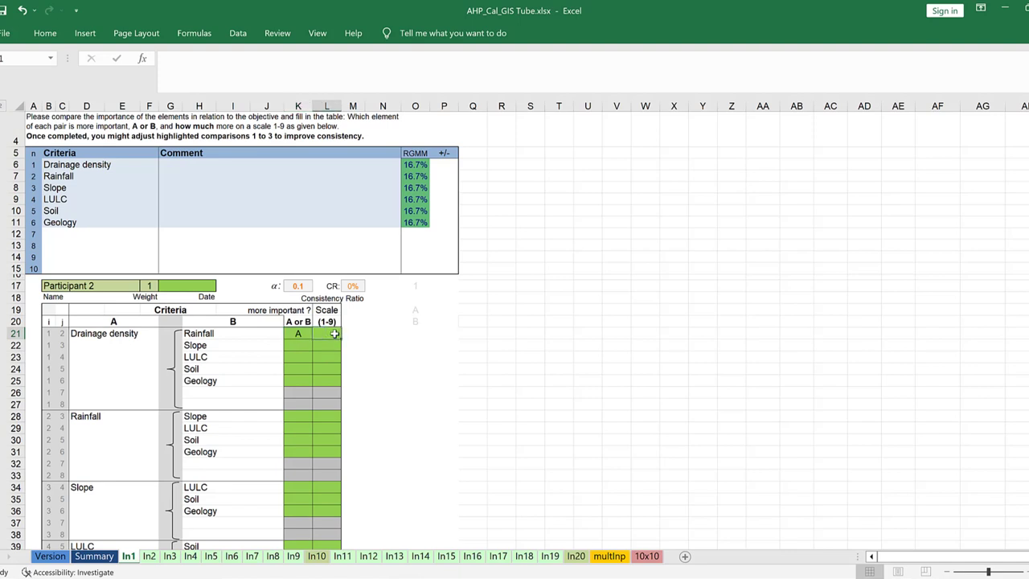
{"action": "type", "text": "3"}
{"action": "key", "text": "Return"}
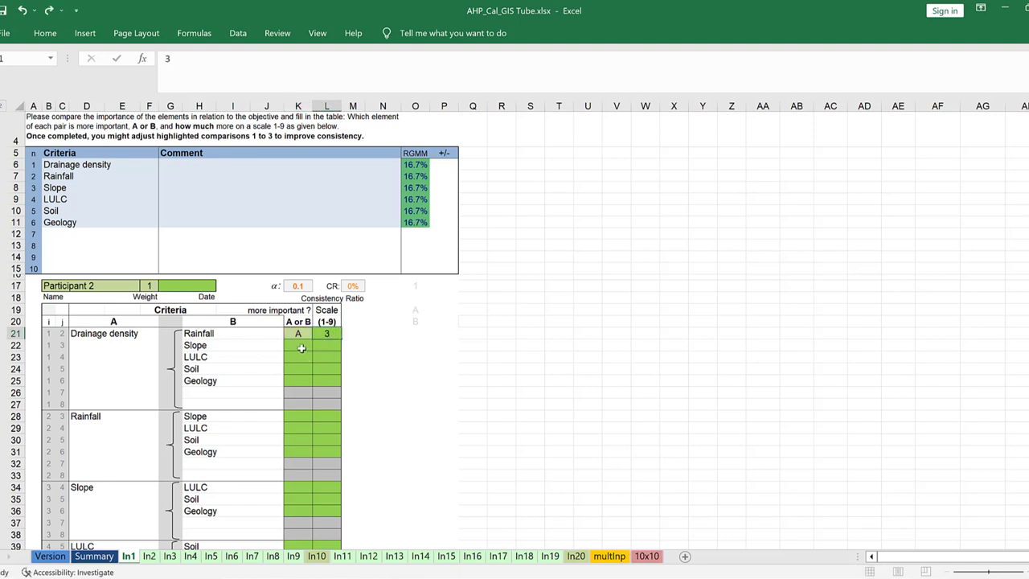
Rate Drainage density against Slope, with A as more important and a scale of 5
{"action": "left_click", "coordinate": [301, 347]}
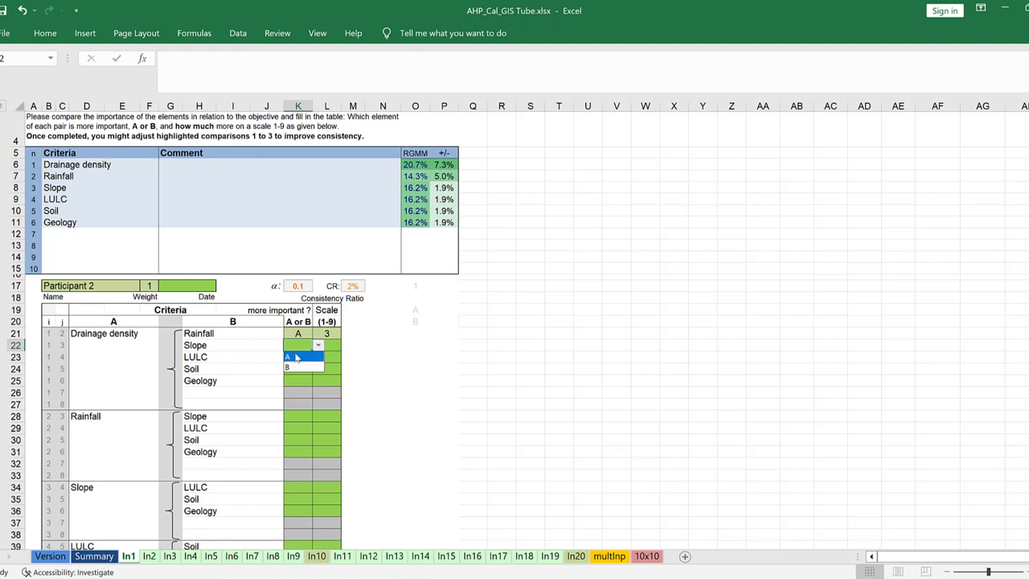
{"action": "key", "text": "Escape"}
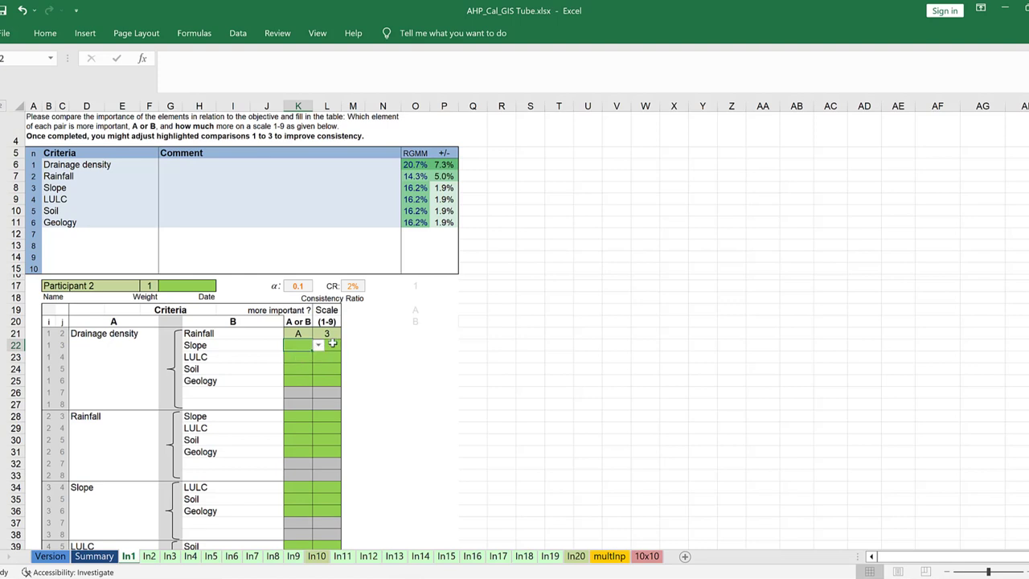
{"action": "type", "text": "A"}
{"action": "left_click", "coordinate": [332, 344]}
{"action": "type", "text": "5"}
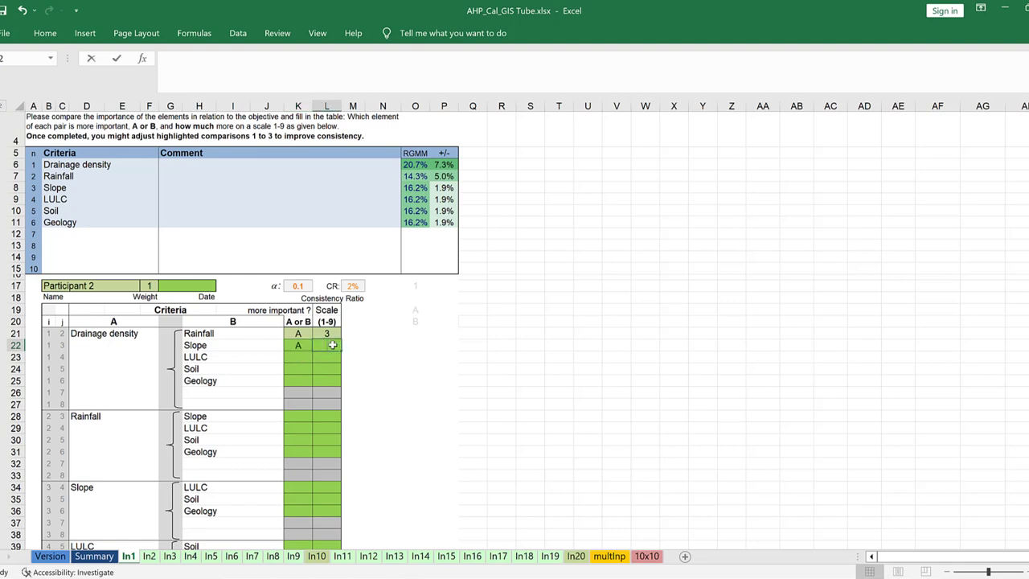
Rate Drainage density against LULC, with A as more important and a scale of 3
{"action": "left_click", "coordinate": [301, 357]}
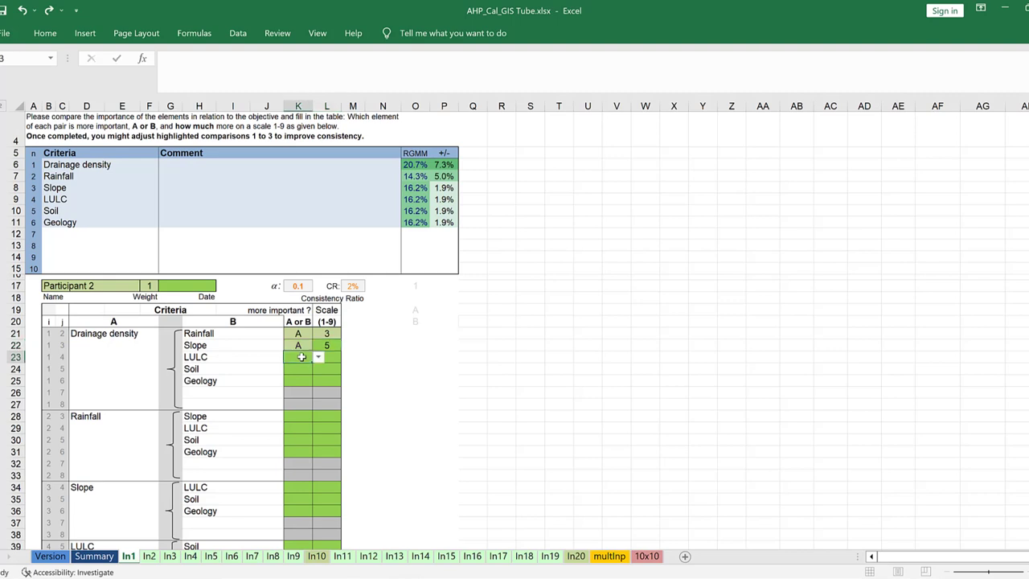
{"action": "left_click", "coordinate": [318, 359]}
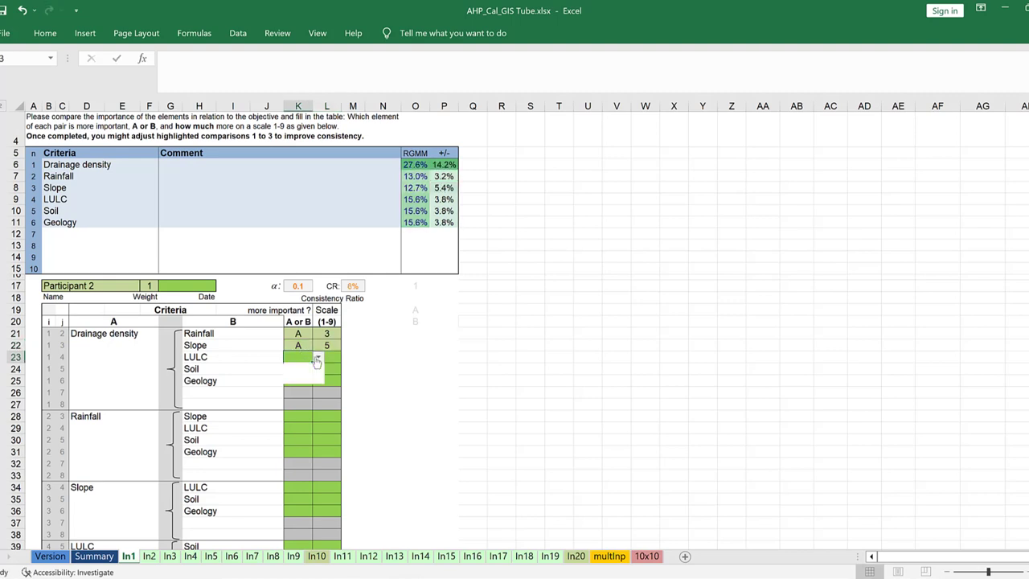
{"action": "left_click", "coordinate": [294, 370]}
{"action": "left_click", "coordinate": [332, 356]}
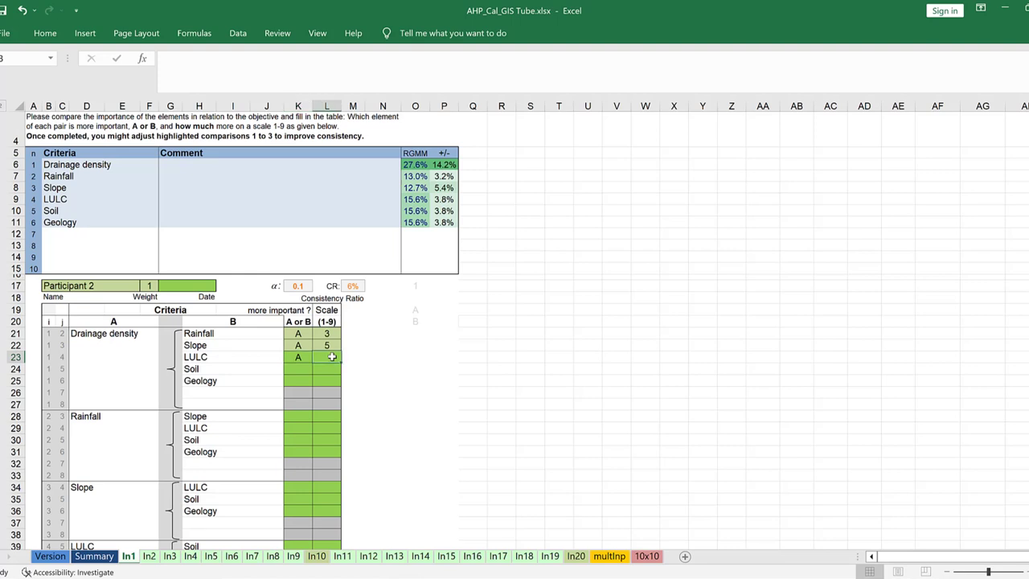
{"action": "type", "text": "3"}
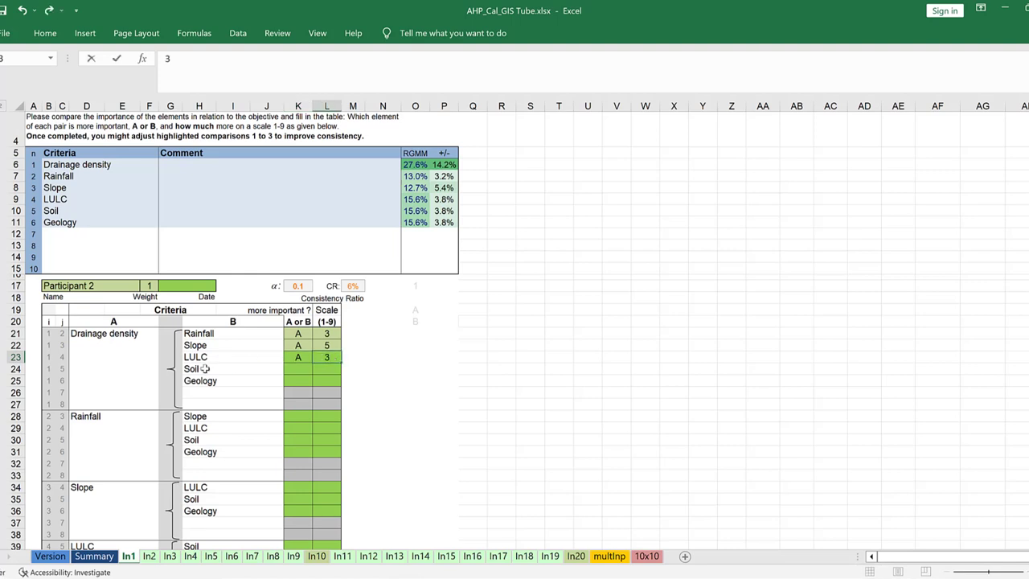
{"action": "key", "text": "Return"}
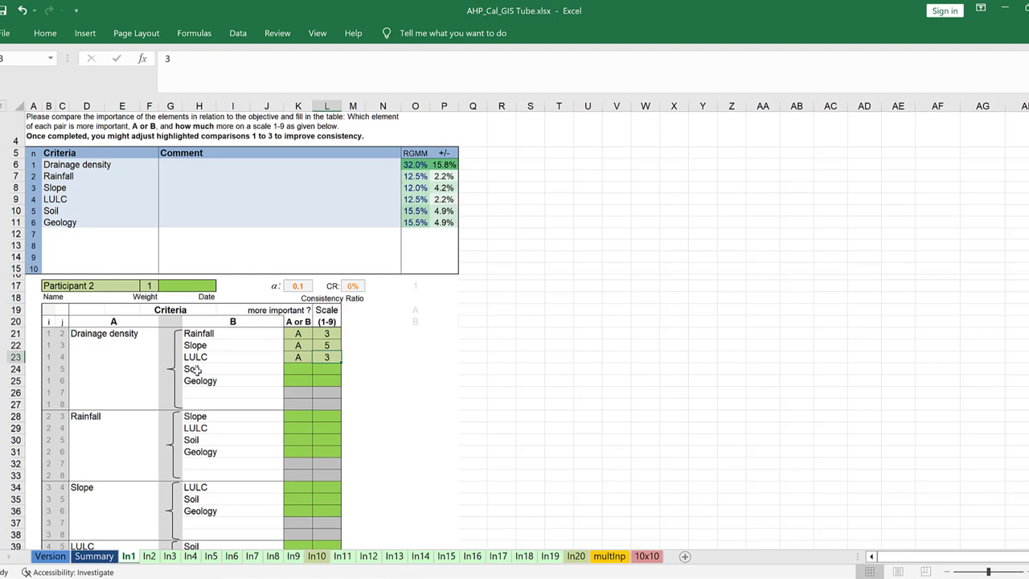
Rate Drainage density against Soil, with A as more important and a scale of 5
{"action": "left_click", "coordinate": [297, 371]}
{"action": "left_click", "coordinate": [318, 369]}
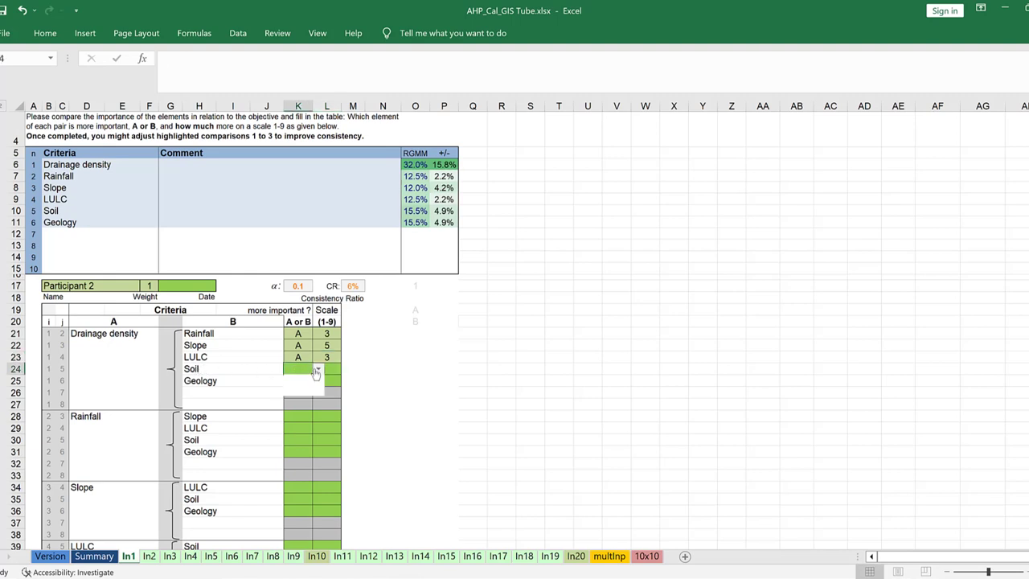
{"action": "left_click", "coordinate": [289, 383]}
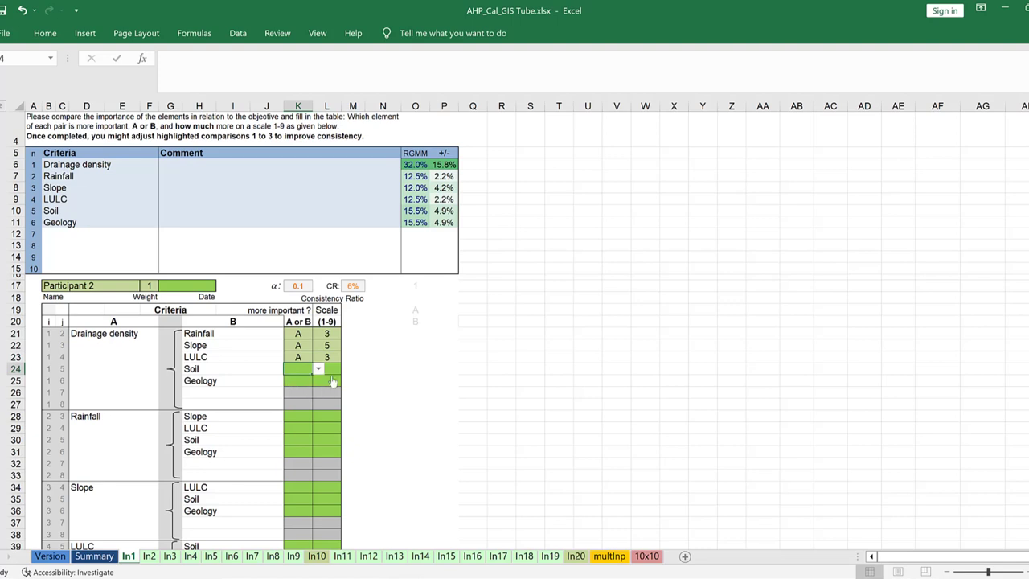
{"action": "left_click", "coordinate": [335, 368]}
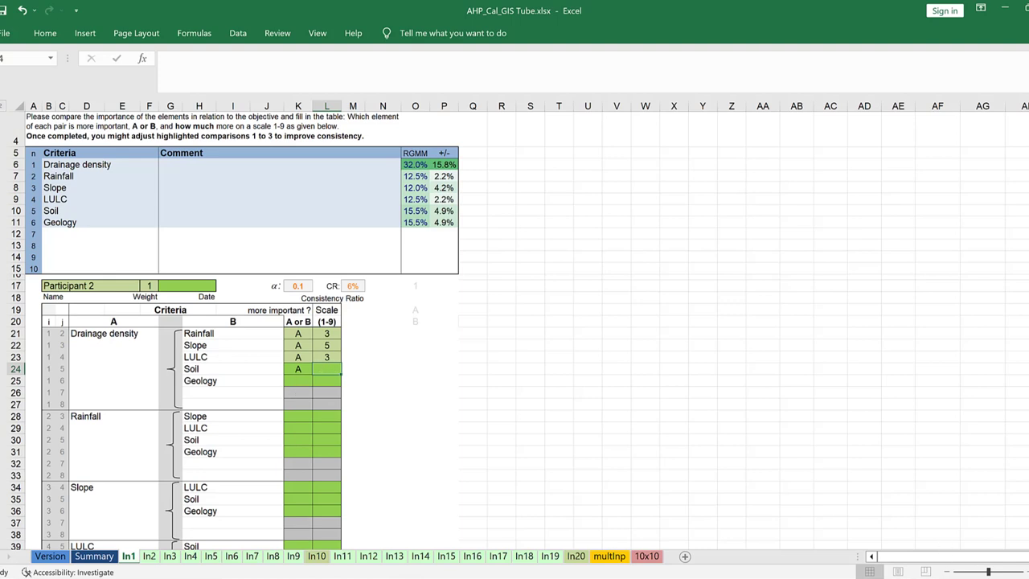
{"action": "scroll", "coordinate": [916, 496], "scroll_direction": "down", "scroll_amount": 5}
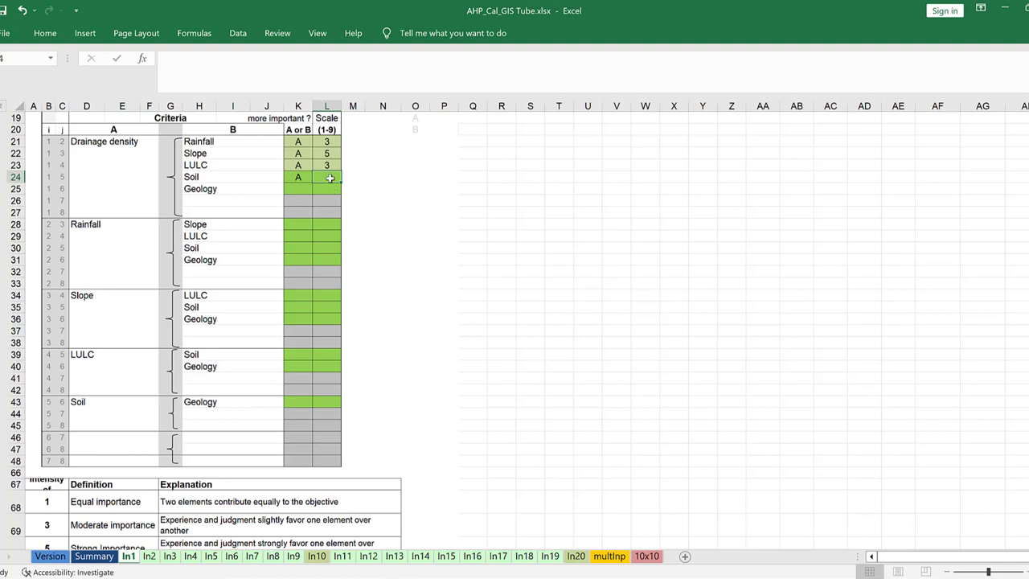
{"action": "type", "text": "5"}
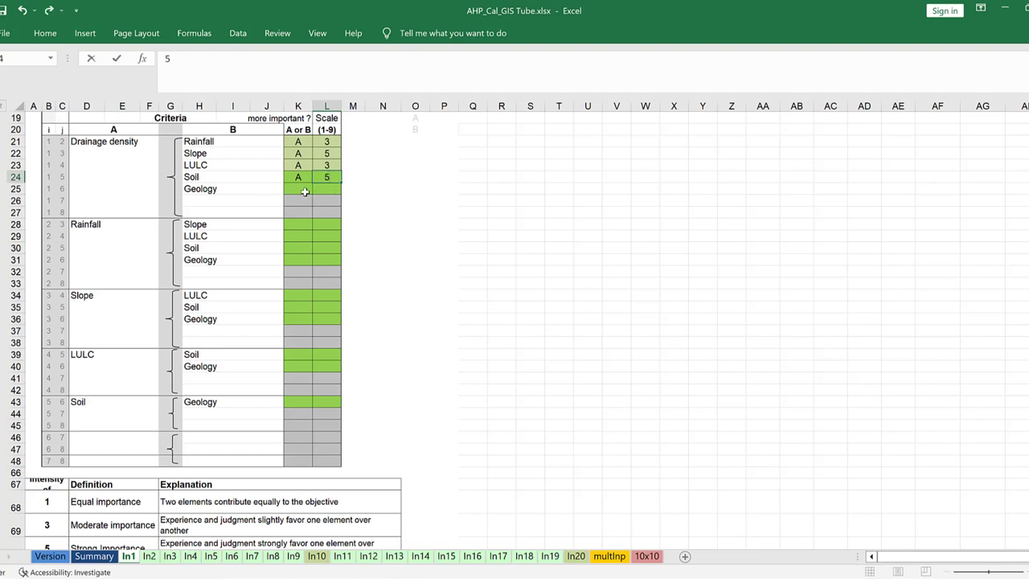
Rate Drainage density against Geology, choosing A with a scale of 1
{"action": "left_click", "coordinate": [305, 191]}
{"action": "key", "text": "alt+Down"}
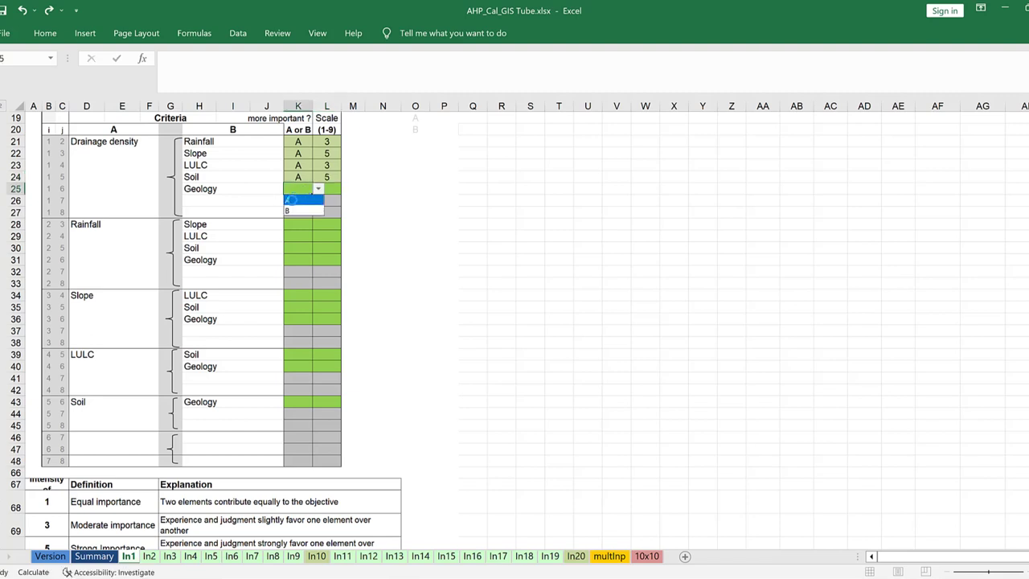
{"action": "left_click", "coordinate": [291, 199]}
{"action": "left_click", "coordinate": [330, 187]}
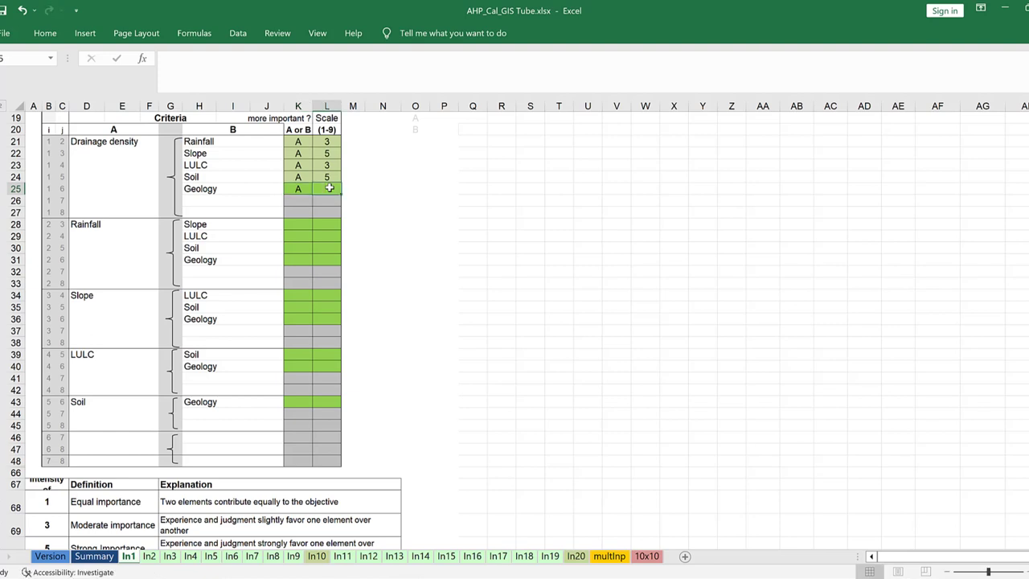
{"action": "type", "text": "1"}
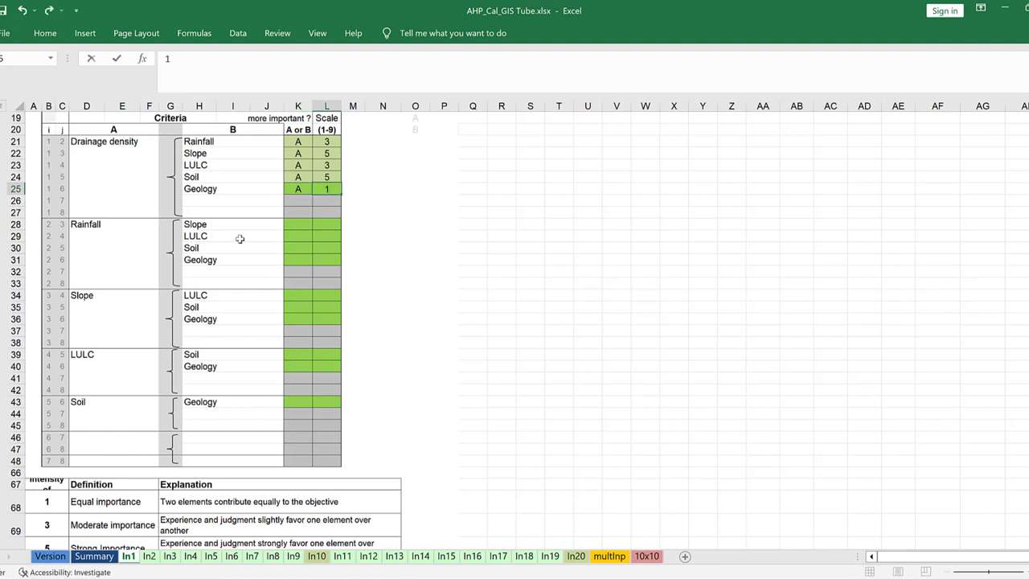
{"action": "key", "text": "ctrl+Return"}
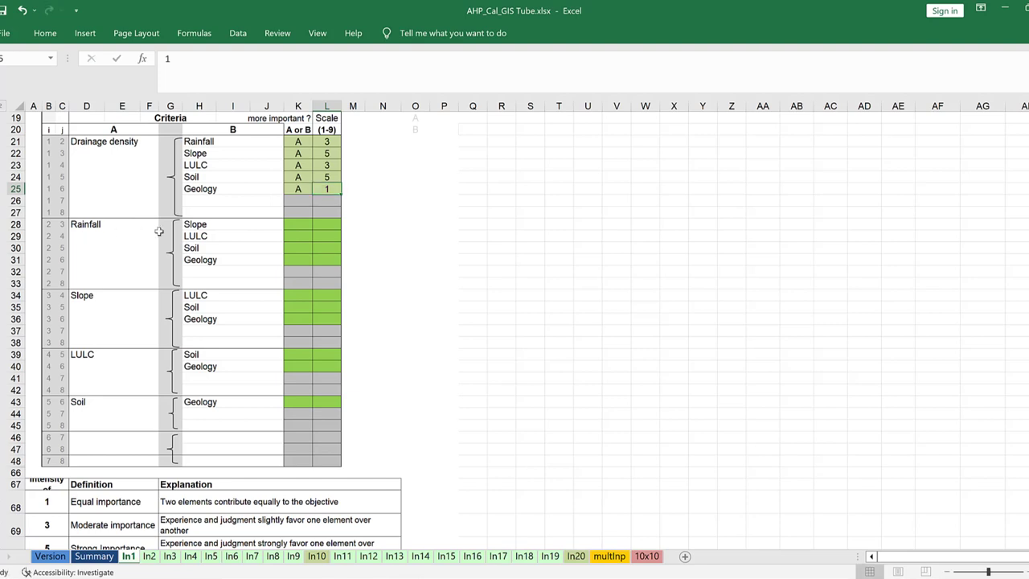
Rate Rainfall against Slope, with A as more important and a scale of 9
{"action": "left_click", "coordinate": [303, 225]}
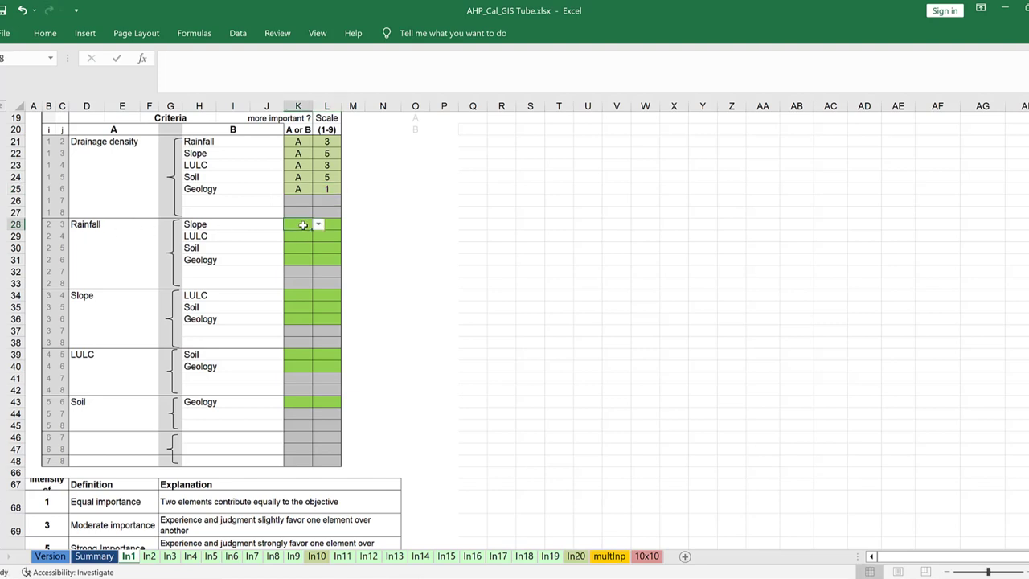
{"action": "left_click", "coordinate": [318, 224]}
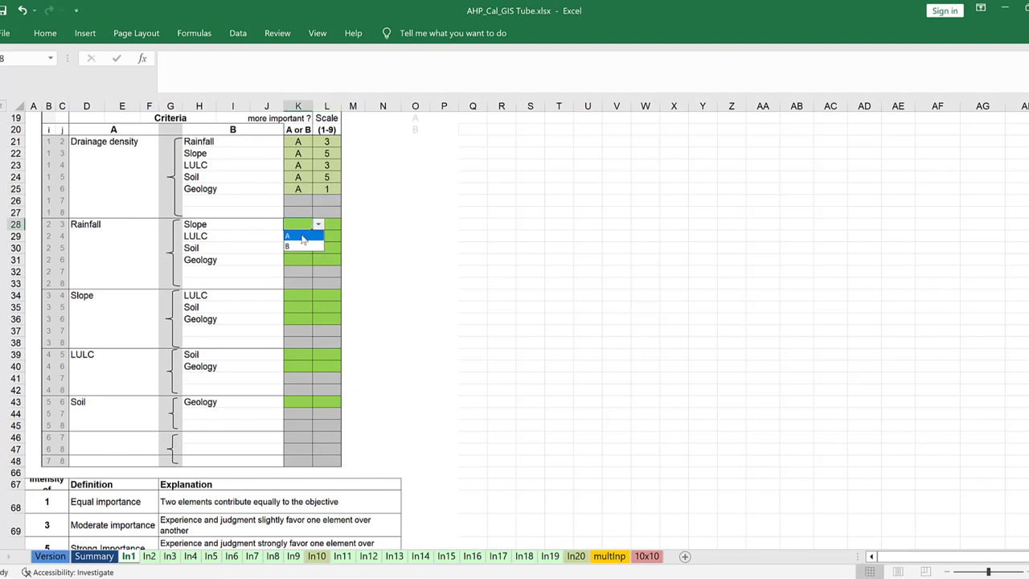
{"action": "left_click", "coordinate": [292, 245]}
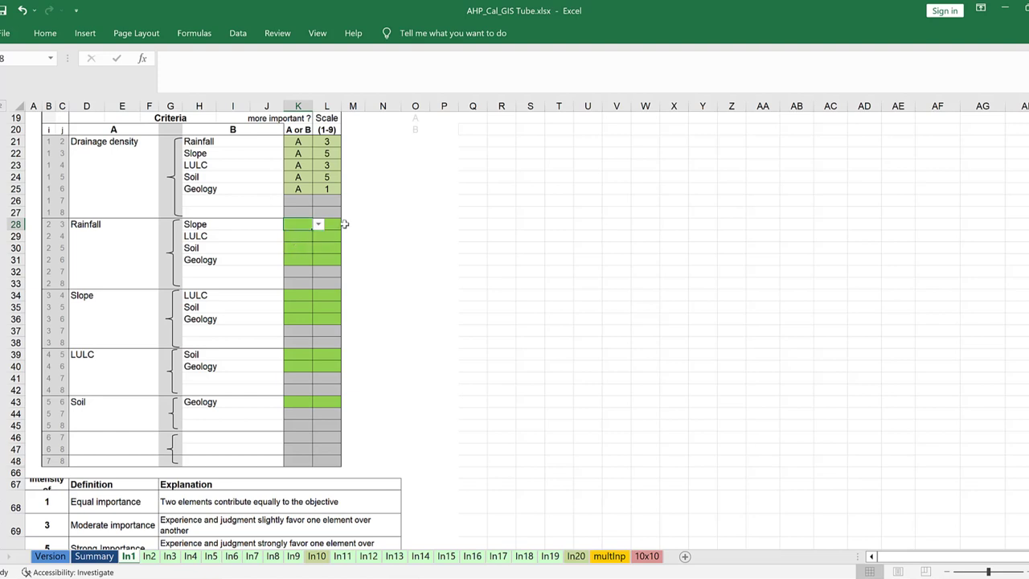
{"action": "left_click", "coordinate": [332, 224]}
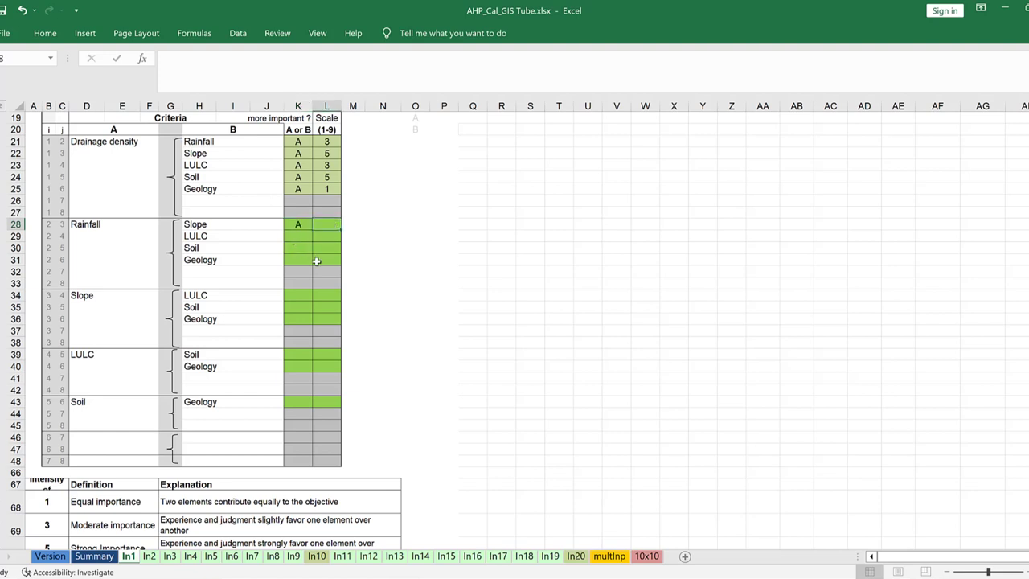
{"action": "type", "text": "9"}
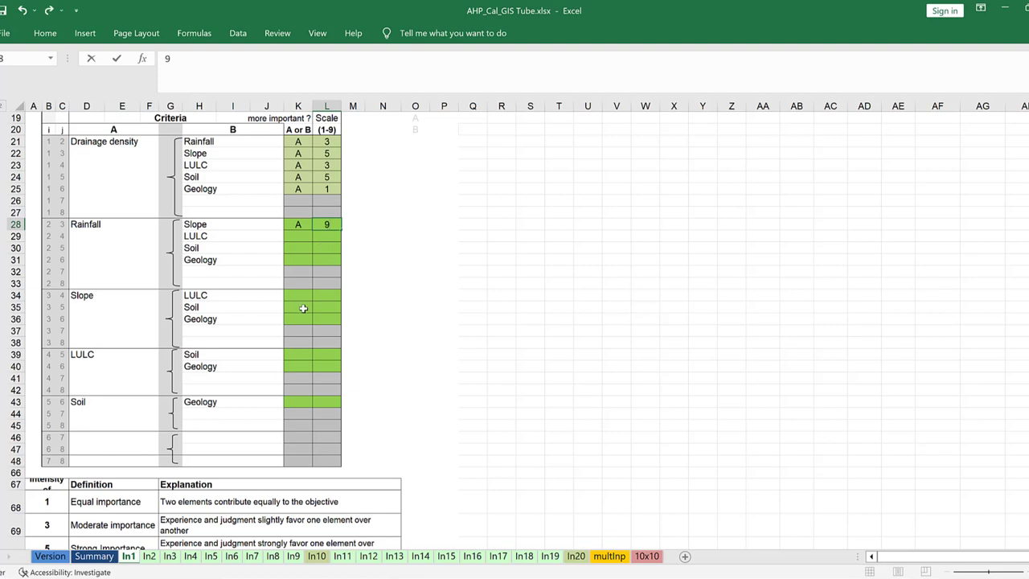
Rate Rainfall against LULC, with A as more important and a scale of 5
{"action": "scroll", "coordinate": [301, 307], "scroll_direction": "down", "scroll_amount": 1}
{"action": "scroll", "coordinate": [879, 432], "scroll_direction": "down", "scroll_amount": 1}
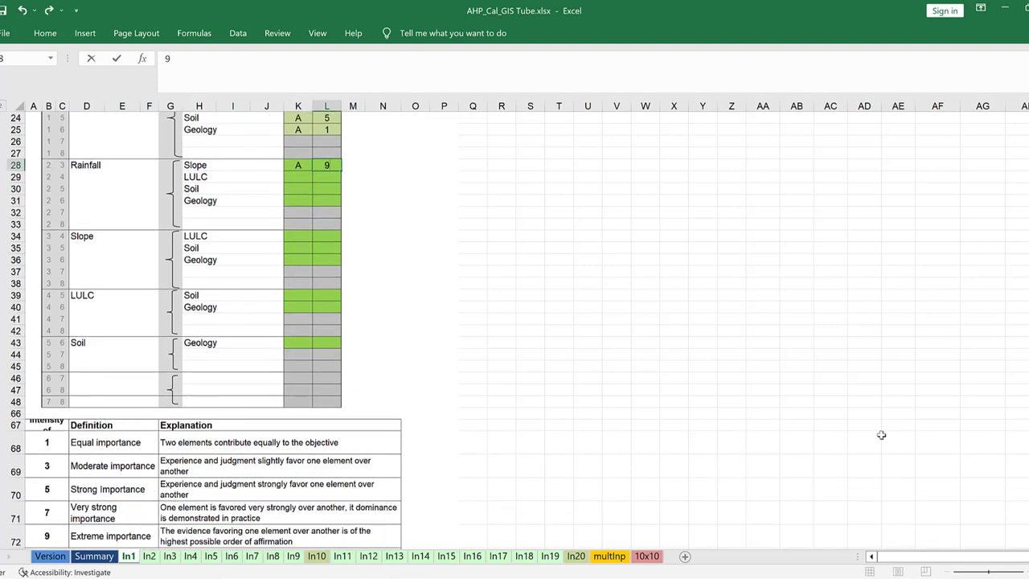
{"action": "left_click", "coordinate": [298, 175]}
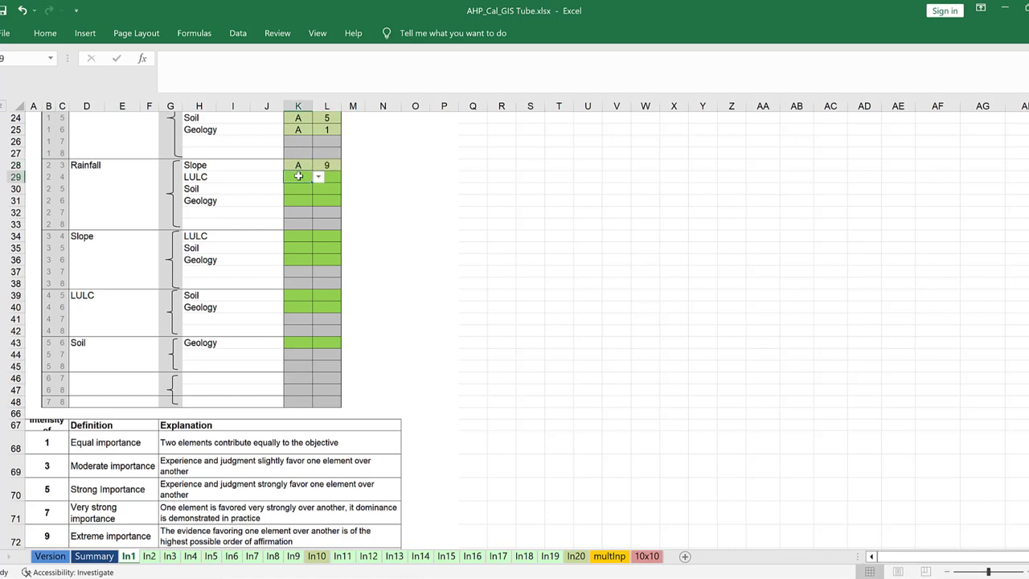
{"action": "left_click", "coordinate": [319, 177]}
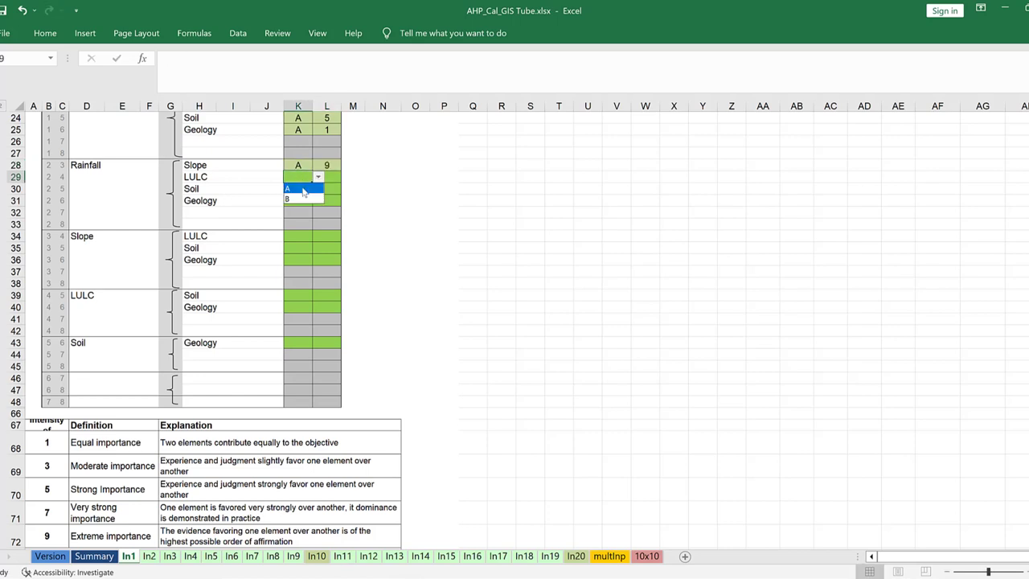
{"action": "left_click", "coordinate": [335, 177]}
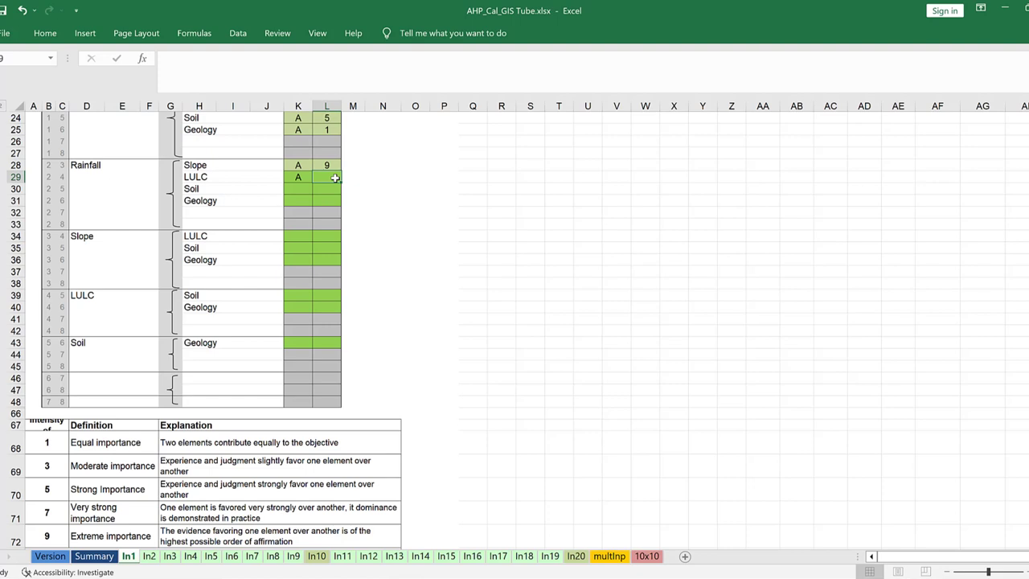
{"action": "type", "text": "5"}
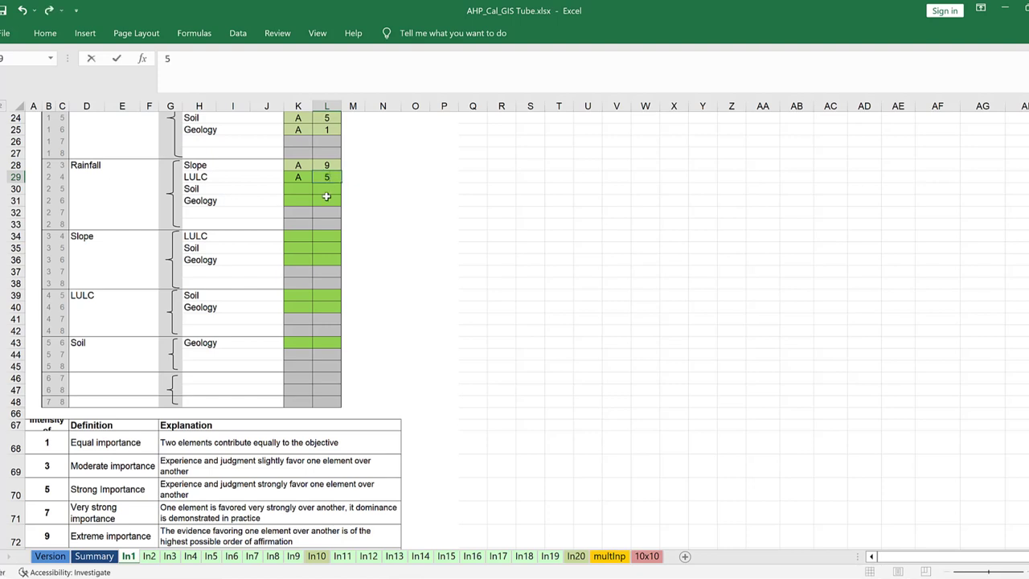
Rate Rainfall as more important (A) than Soil with a scale of 5 and than Geology with a scale of 3
{"action": "left_click", "coordinate": [303, 190]}
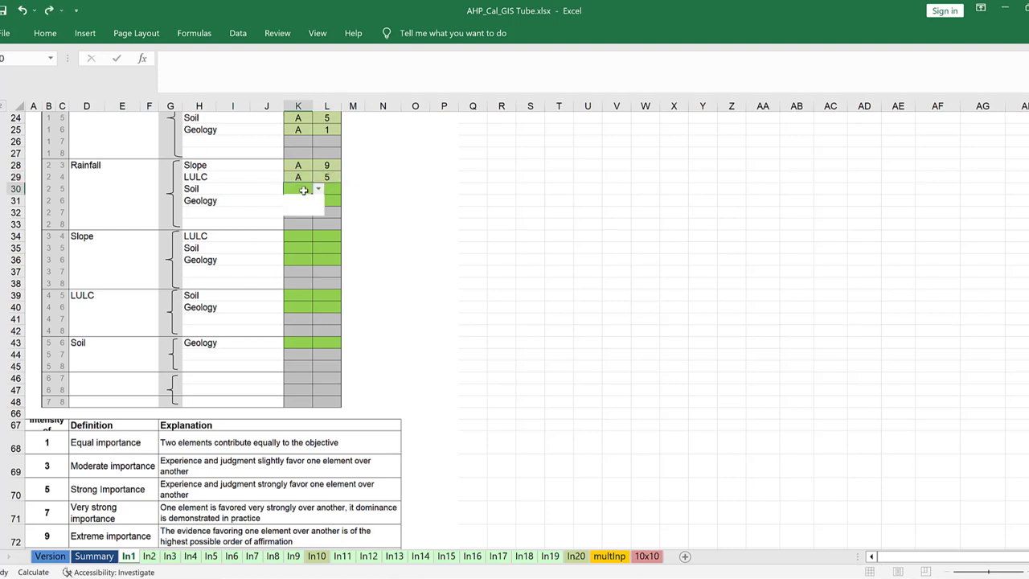
{"action": "left_click", "coordinate": [319, 189]}
{"action": "left_click", "coordinate": [318, 204]}
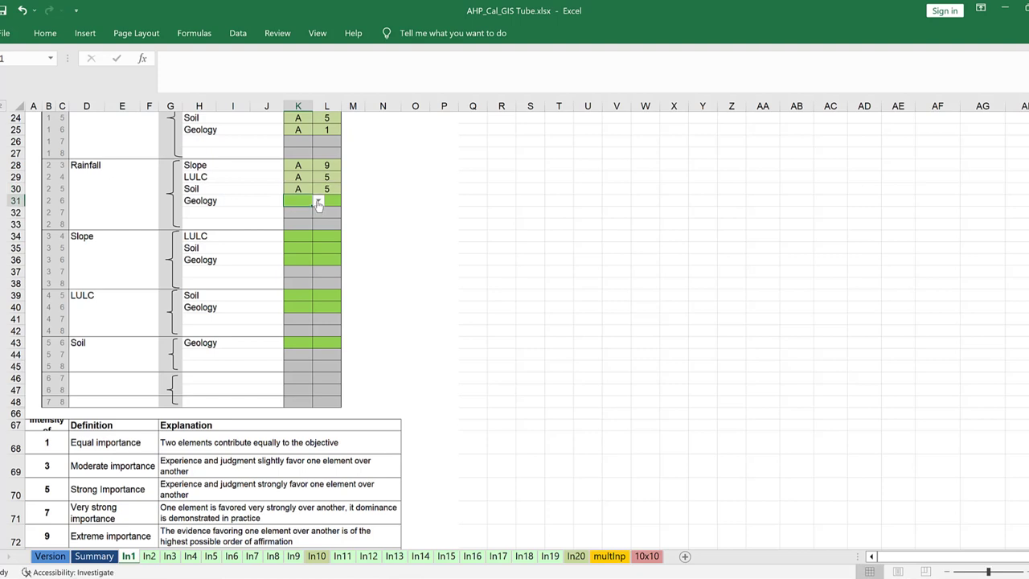
{"action": "left_click", "coordinate": [319, 202]}
{"action": "left_click", "coordinate": [296, 216]}
{"action": "left_click", "coordinate": [334, 199]}
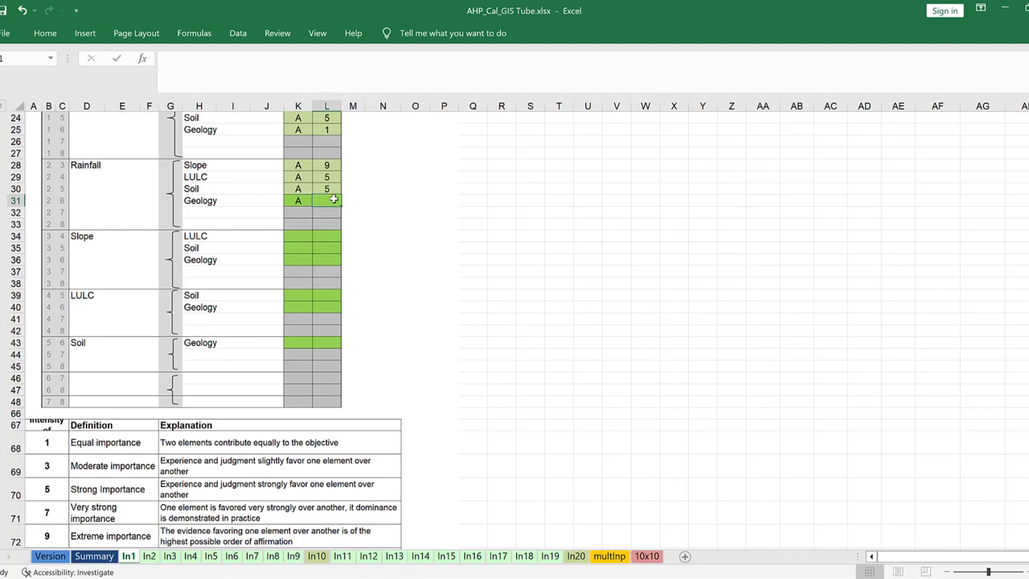
{"action": "type", "text": "3"}
{"action": "left_click", "coordinate": [303, 213]}
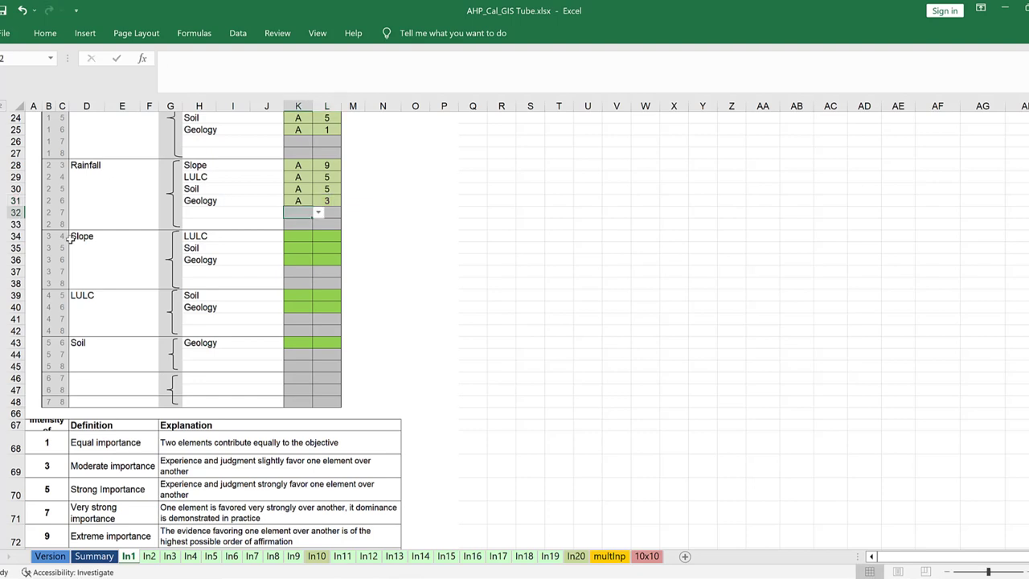
Rate Slope against LULC, choosing A with a scale of 1
{"action": "left_click", "coordinate": [295, 237]}
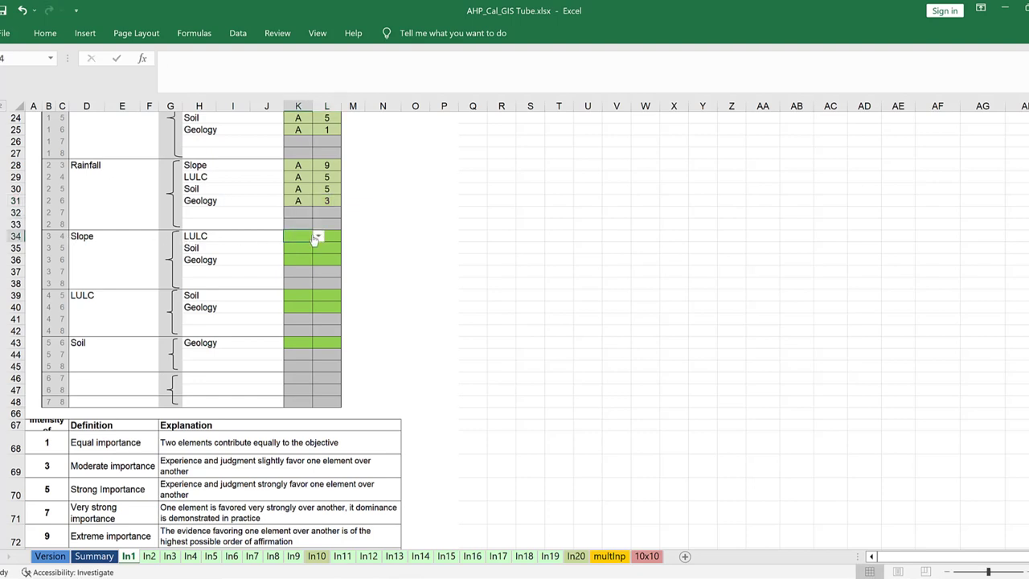
{"action": "left_click", "coordinate": [316, 237]}
{"action": "left_click", "coordinate": [331, 234]}
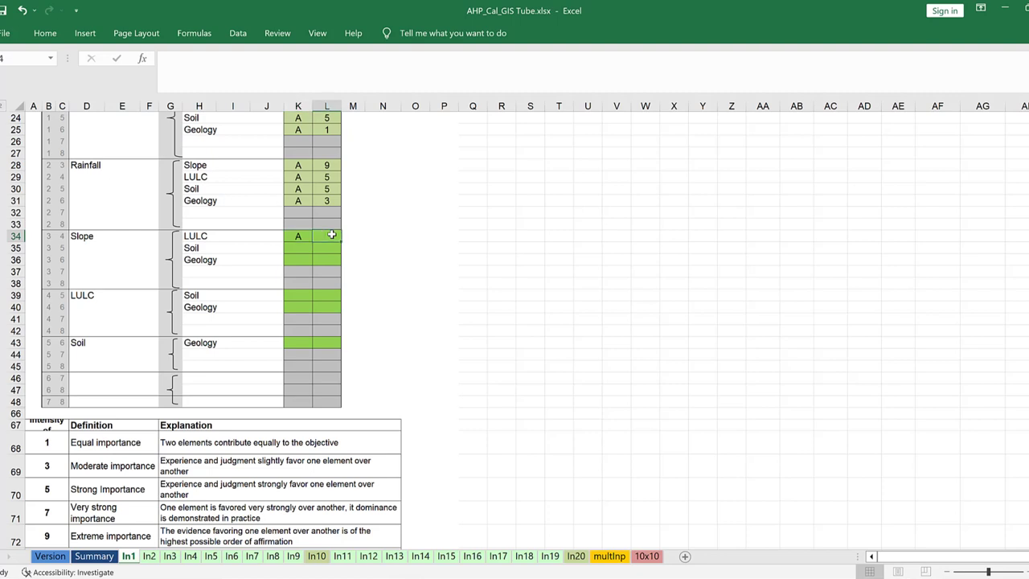
{"action": "type", "text": "1"}
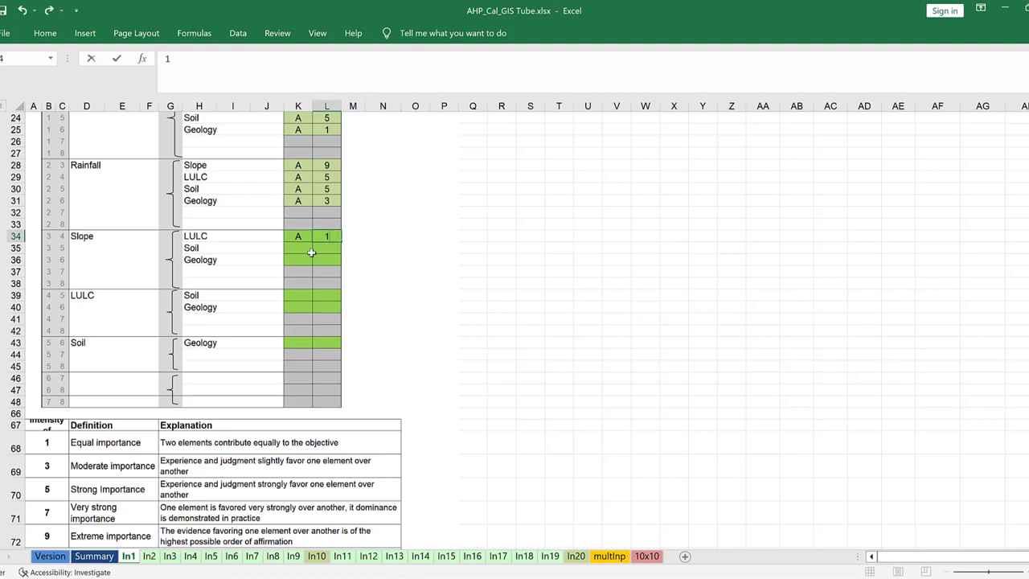
{"action": "left_click", "coordinate": [305, 248]}
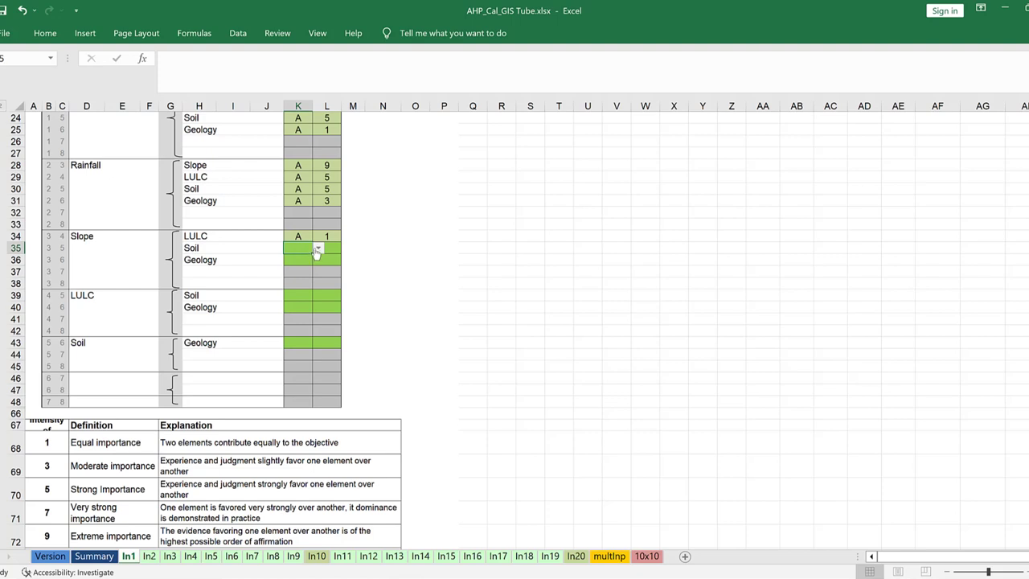
Rate Slope against Soil, with A as more important and a scale of 3
{"action": "left_click", "coordinate": [317, 249]}
{"action": "left_click", "coordinate": [299, 261]}
{"action": "left_click", "coordinate": [332, 248]}
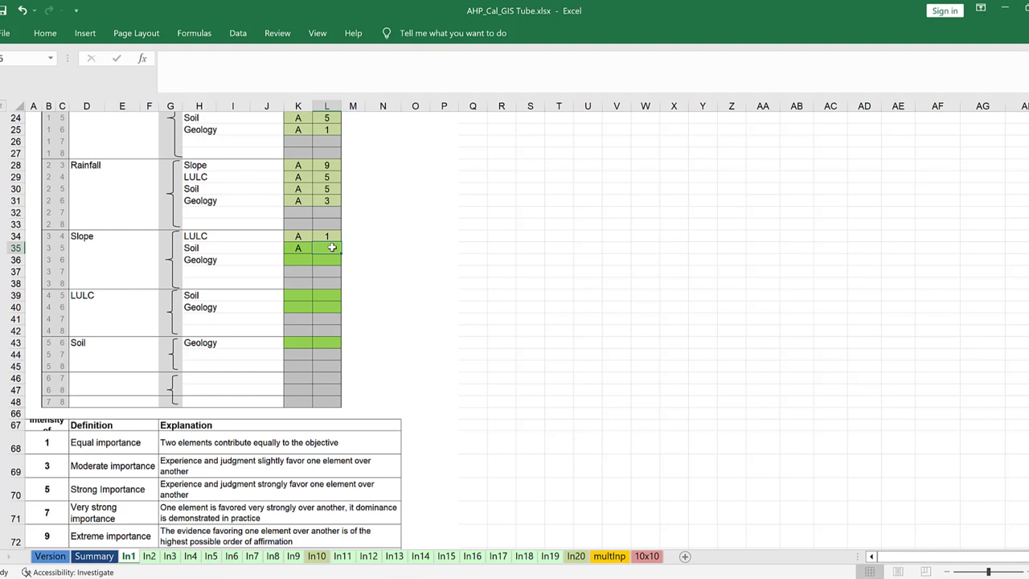
{"action": "type", "text": "3"}
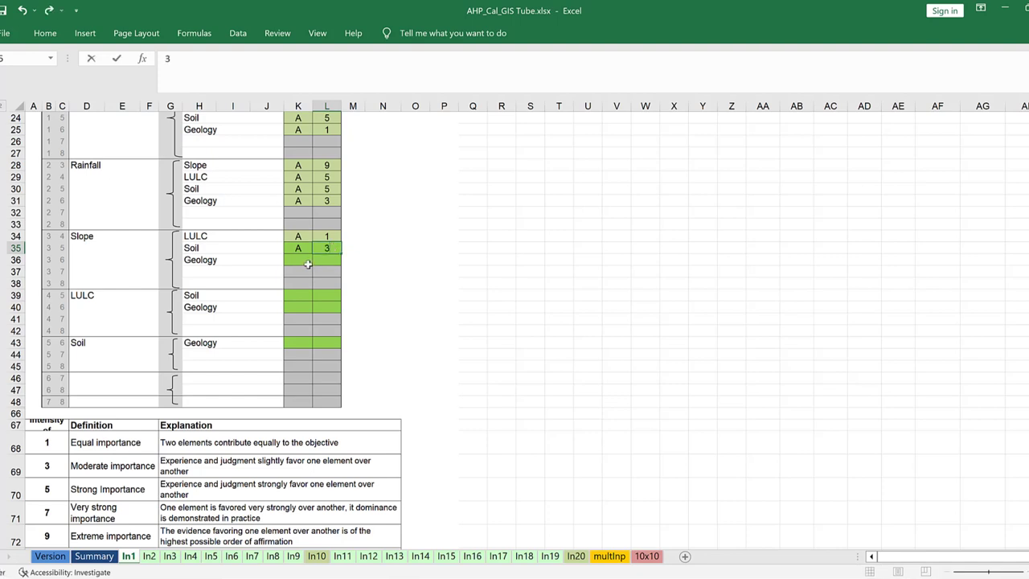
Rate Slope against Geology, with A as more important and a scale of 1
{"action": "left_click", "coordinate": [305, 261]}
{"action": "left_click", "coordinate": [319, 260]}
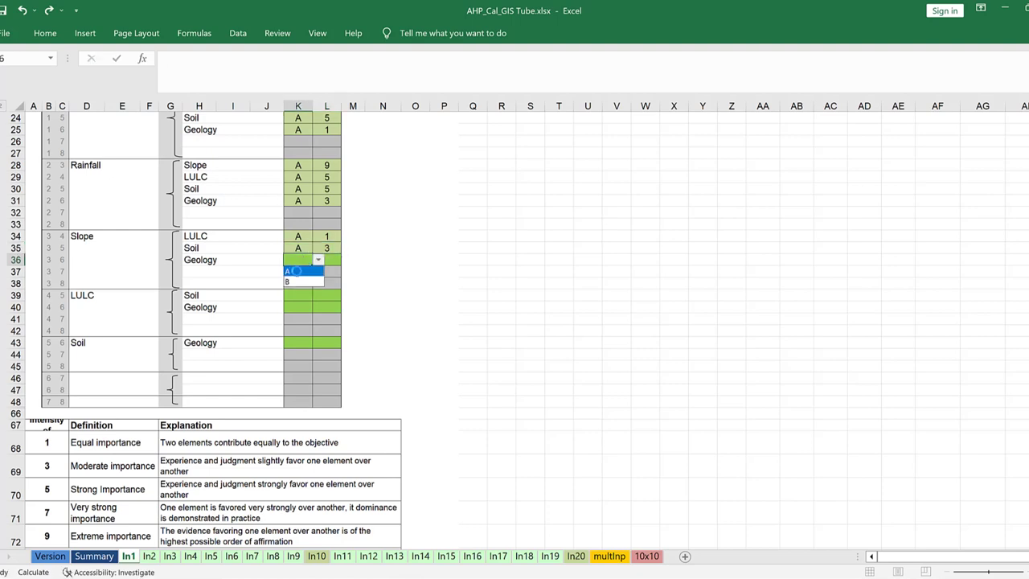
{"action": "left_click", "coordinate": [293, 270]}
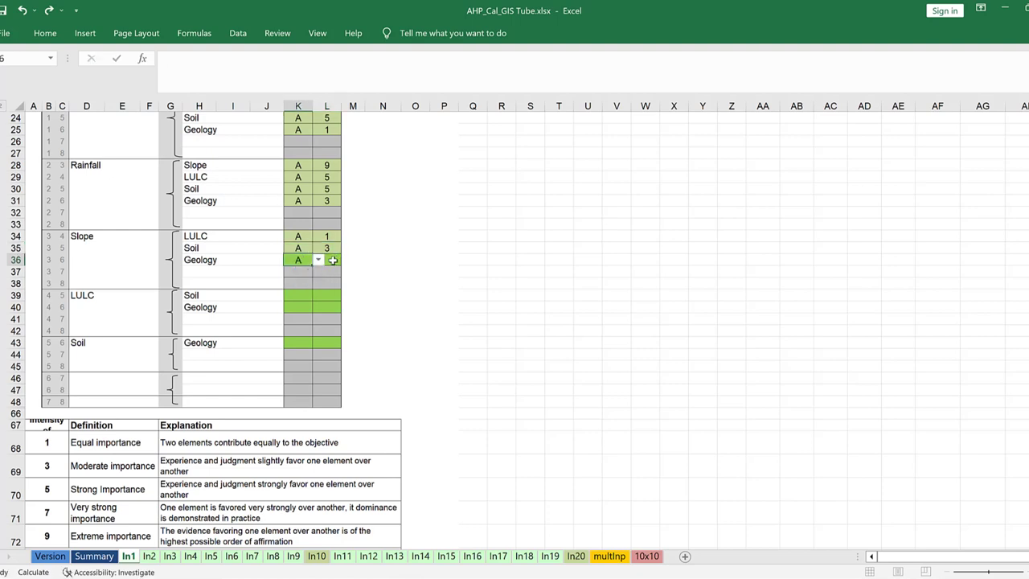
{"action": "left_click", "coordinate": [333, 259]}
{"action": "type", "text": "1"}
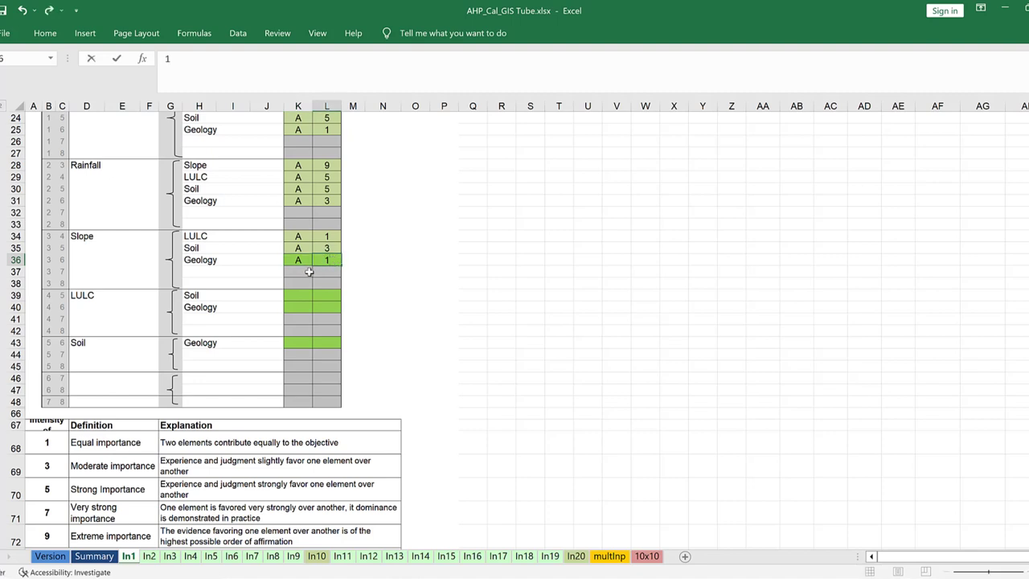
Rate LULC against Soil, with A as more important and a scale of 1
{"action": "left_click", "coordinate": [298, 296]}
{"action": "key", "text": "alt+Down"}
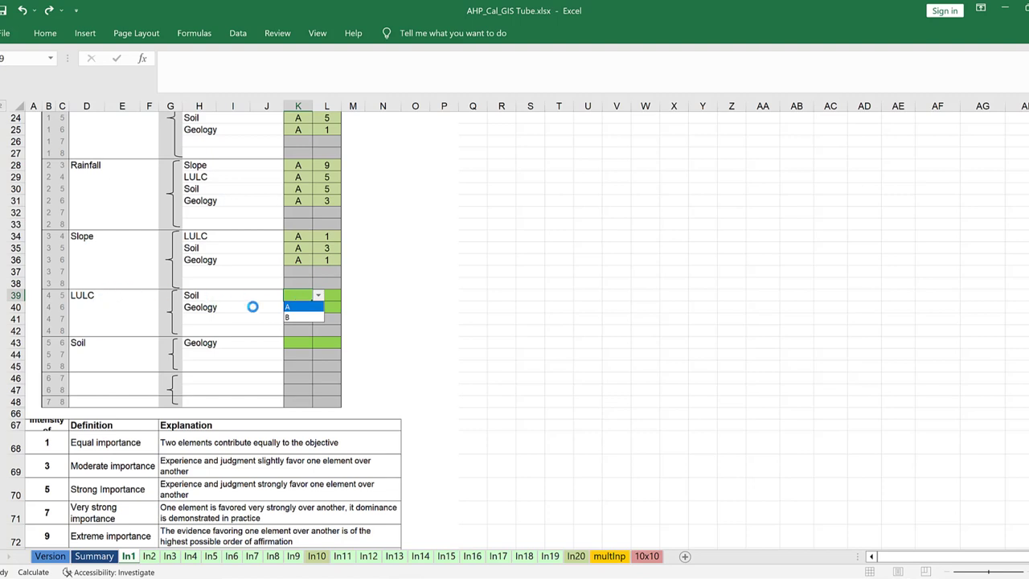
{"action": "left_click", "coordinate": [300, 310]}
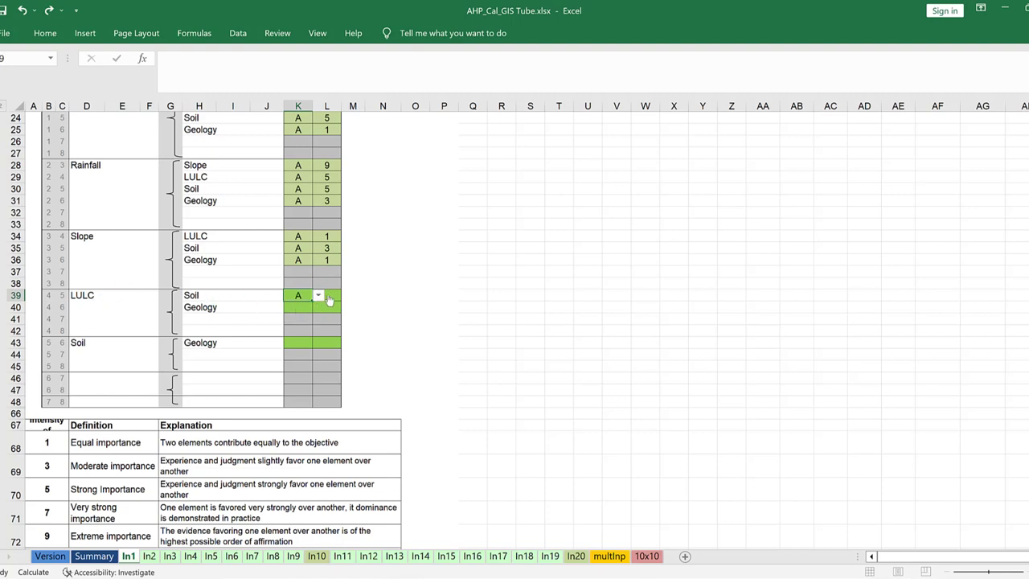
{"action": "key", "text": "alt+Down"}
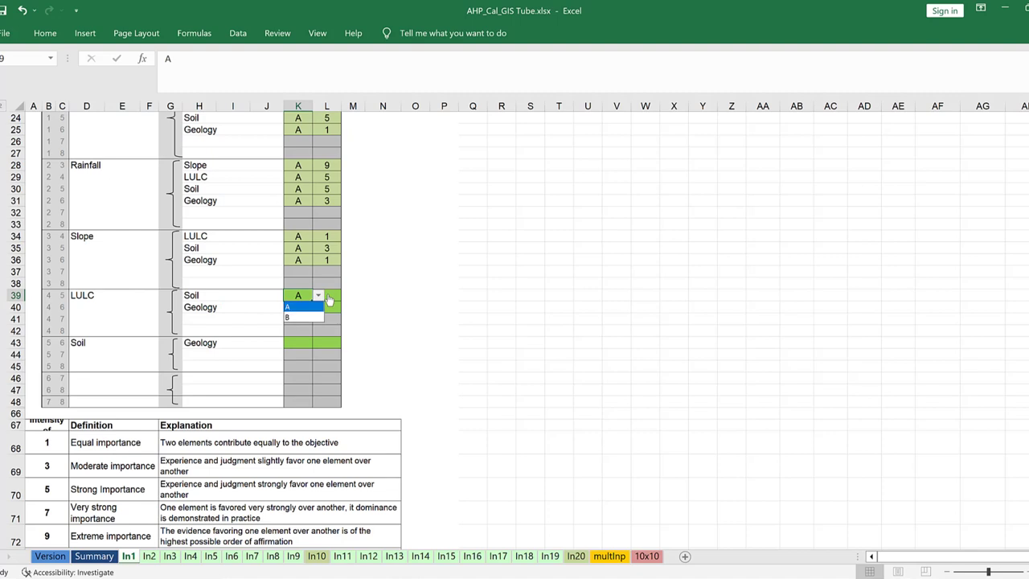
{"action": "left_click", "coordinate": [328, 298]}
{"action": "left_click", "coordinate": [328, 294]}
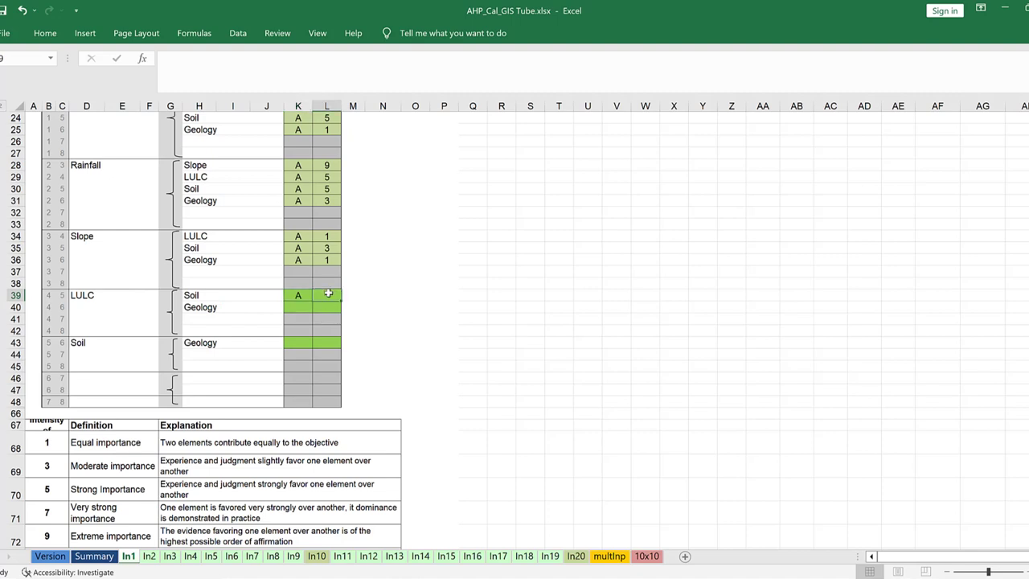
{"action": "type", "text": "1"}
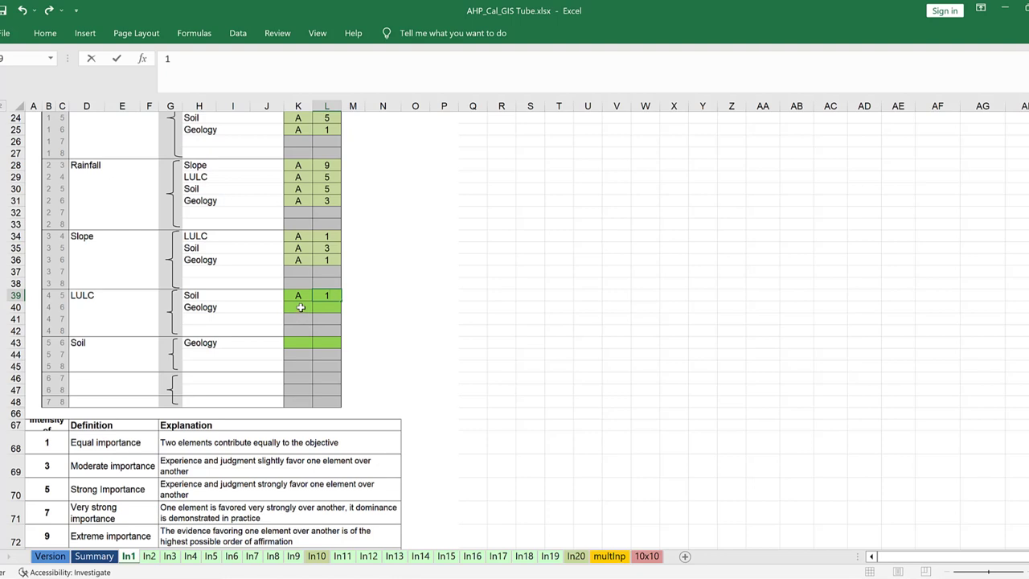
Rate LULC against Geology with A as more important and a scale of 3, and check the consistency ratio
{"action": "left_click", "coordinate": [299, 307]}
{"action": "key", "text": "alt+Down"}
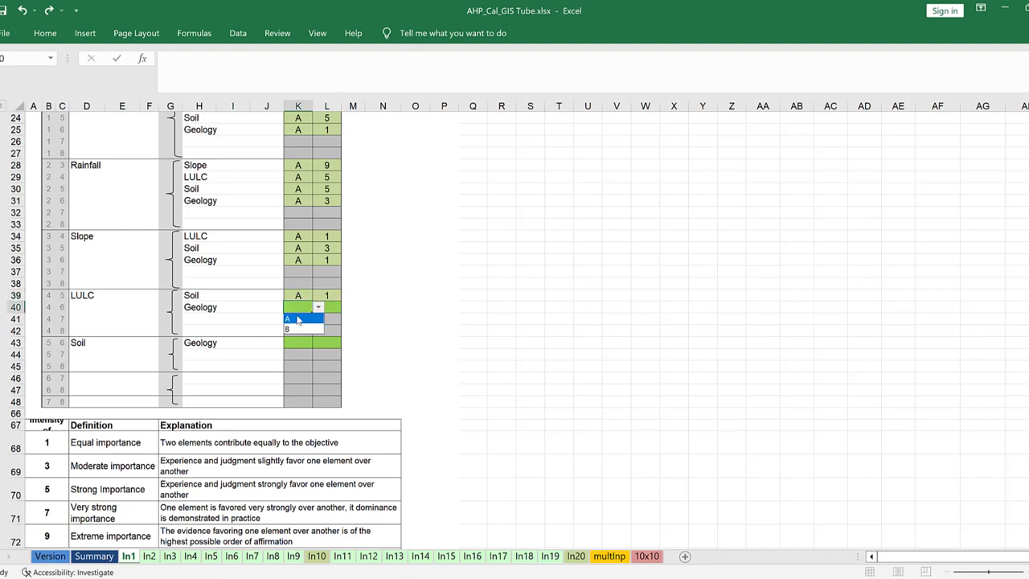
{"action": "left_click", "coordinate": [296, 319]}
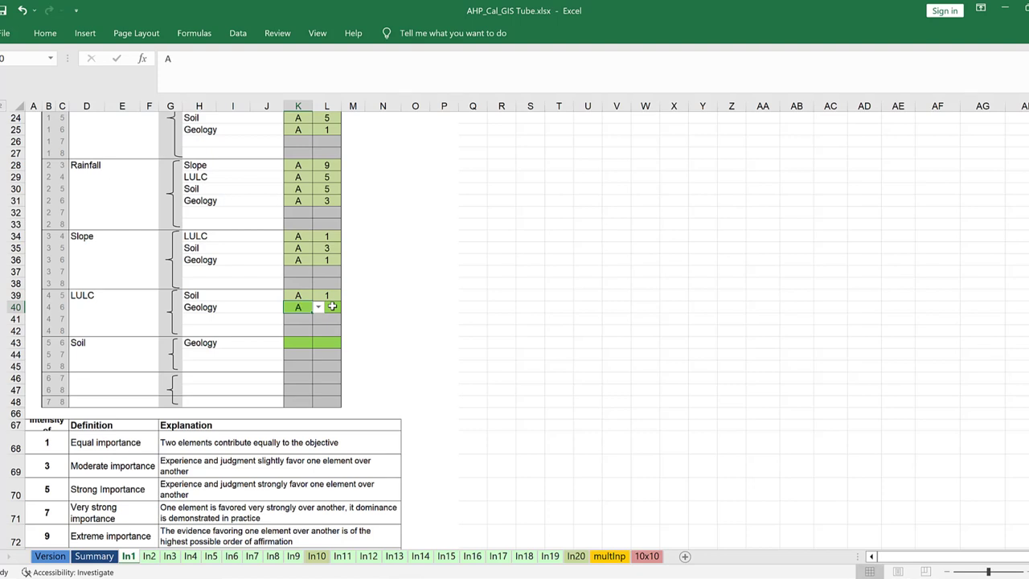
{"action": "left_click", "coordinate": [333, 306]}
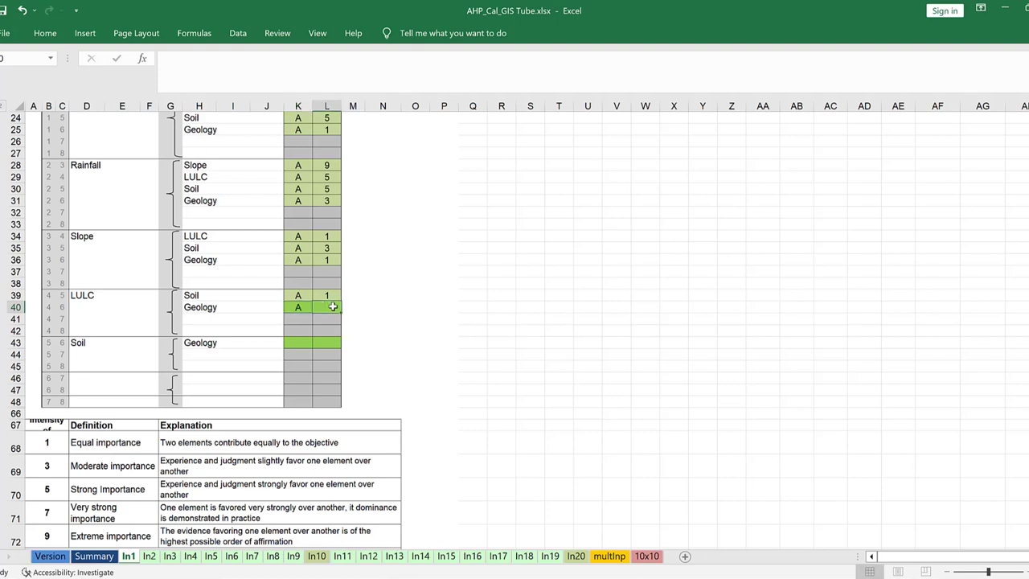
{"action": "type", "text": "3"}
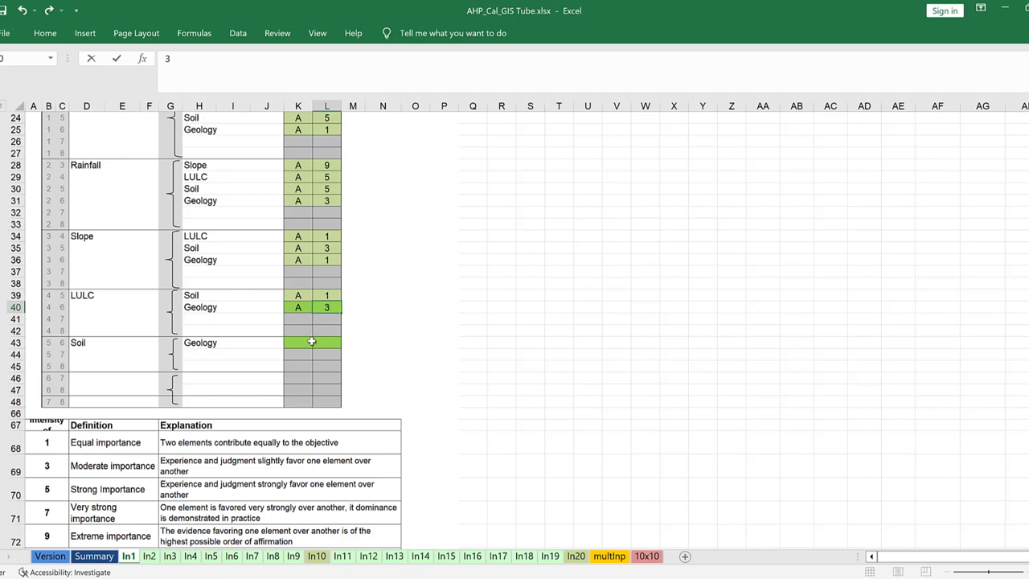
{"action": "scroll", "coordinate": [326, 340], "scroll_direction": "up", "scroll_amount": 2}
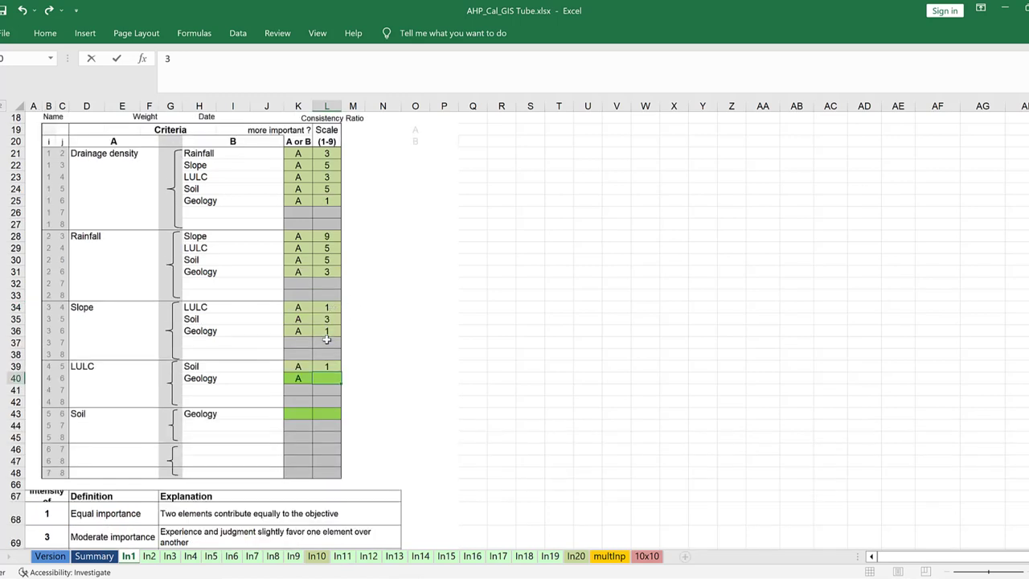
{"action": "scroll", "coordinate": [327, 340], "scroll_direction": "up", "scroll_amount": 1}
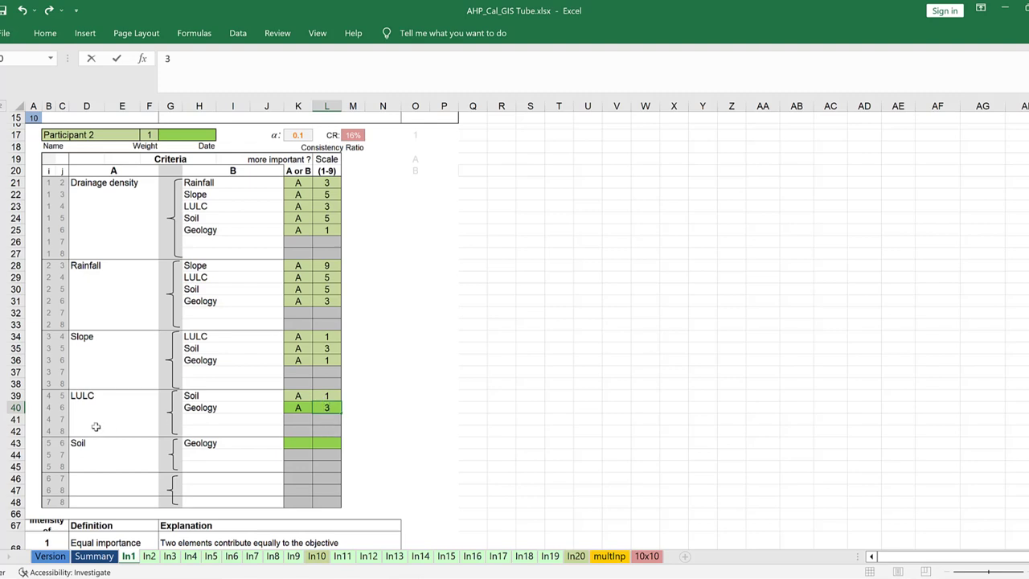
{"action": "key", "text": "Escape"}
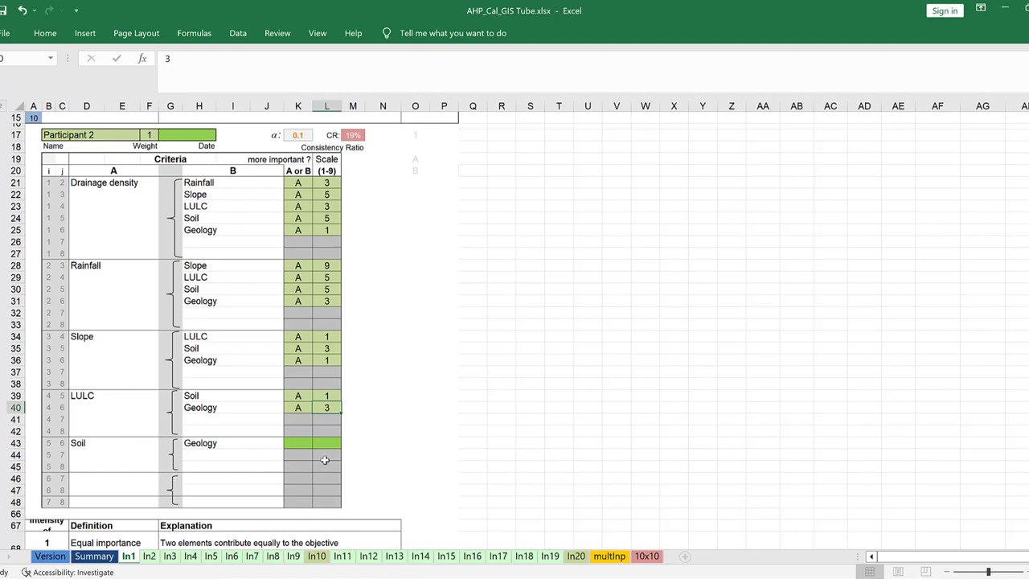
Rate Soil against Geology, with A as more important and a scale of 1
{"action": "left_click", "coordinate": [306, 443]}
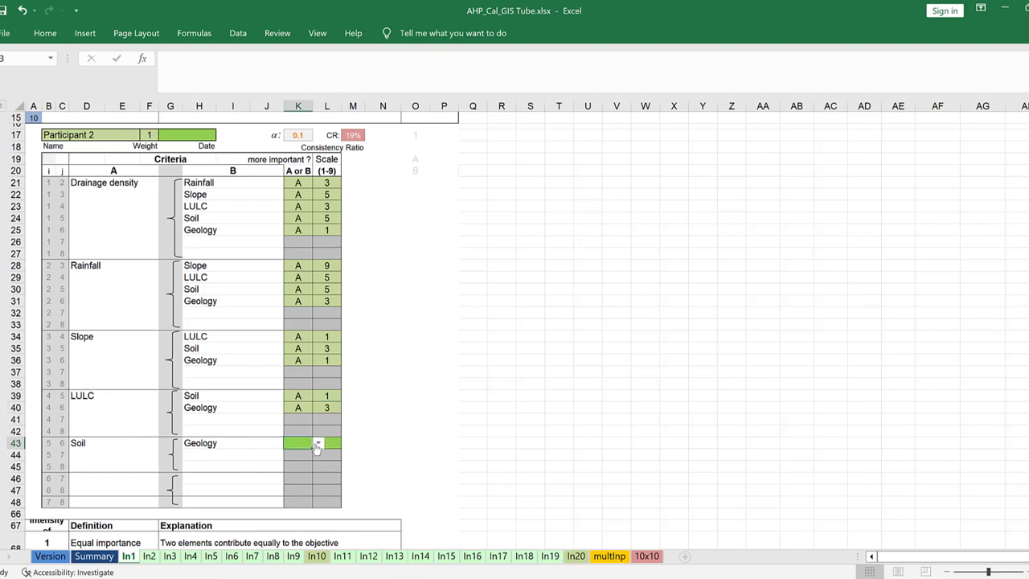
{"action": "left_click", "coordinate": [317, 445]}
{"action": "left_click", "coordinate": [306, 455]}
{"action": "left_click", "coordinate": [329, 442]}
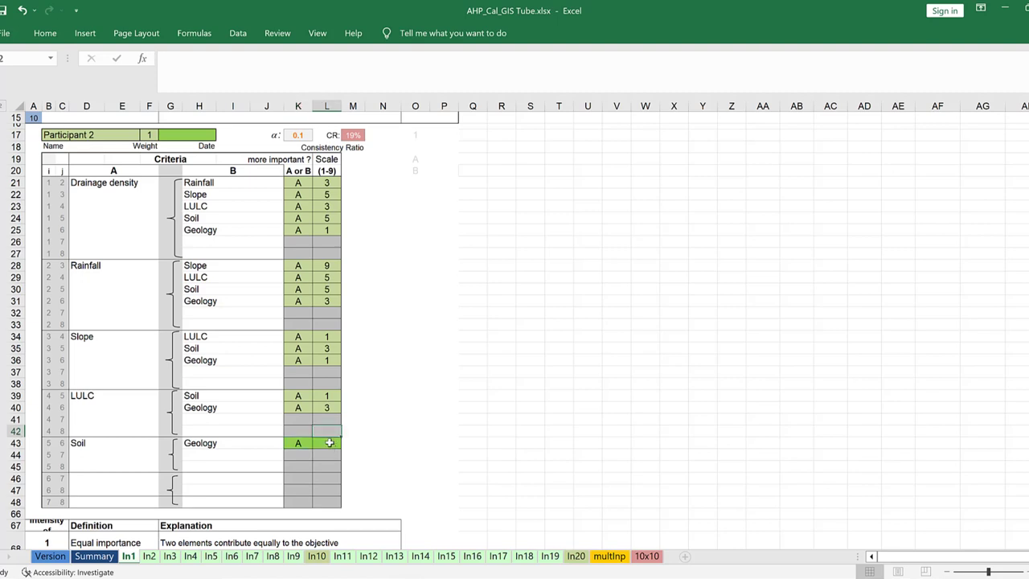
{"action": "left_click", "coordinate": [328, 442]}
{"action": "type", "text": "1"}
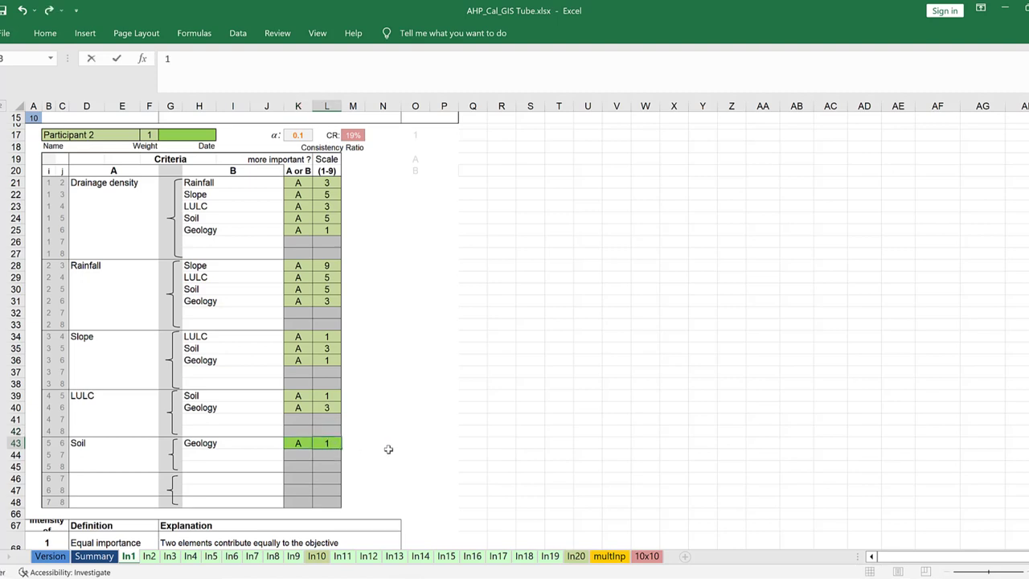
{"action": "key", "text": "Return"}
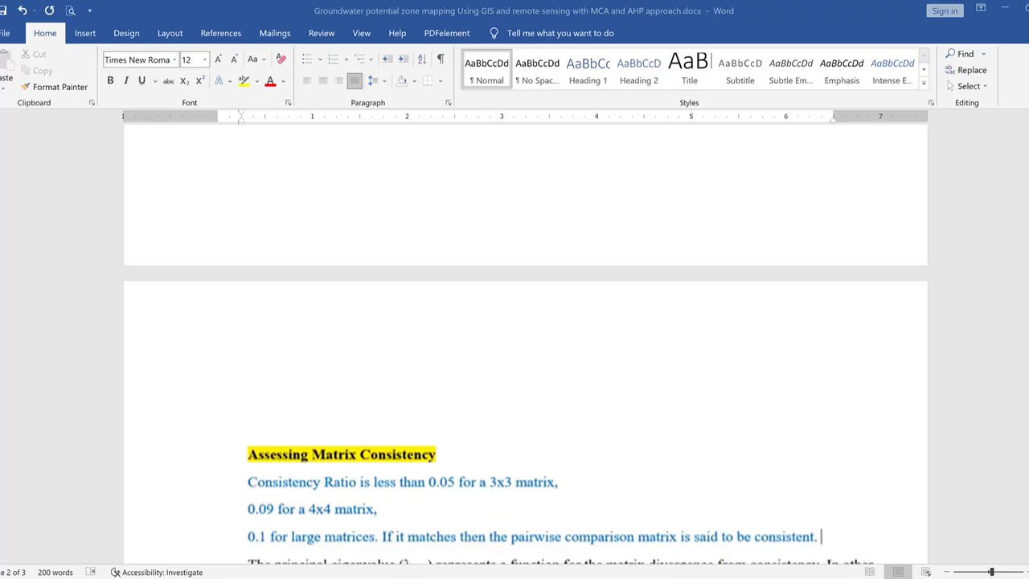
Review the matrix consistency limits, the CI and GWPI formulas and the potential zone table in the Word document
{"action": "scroll", "coordinate": [258, 339], "scroll_direction": "down", "scroll_amount": 3}
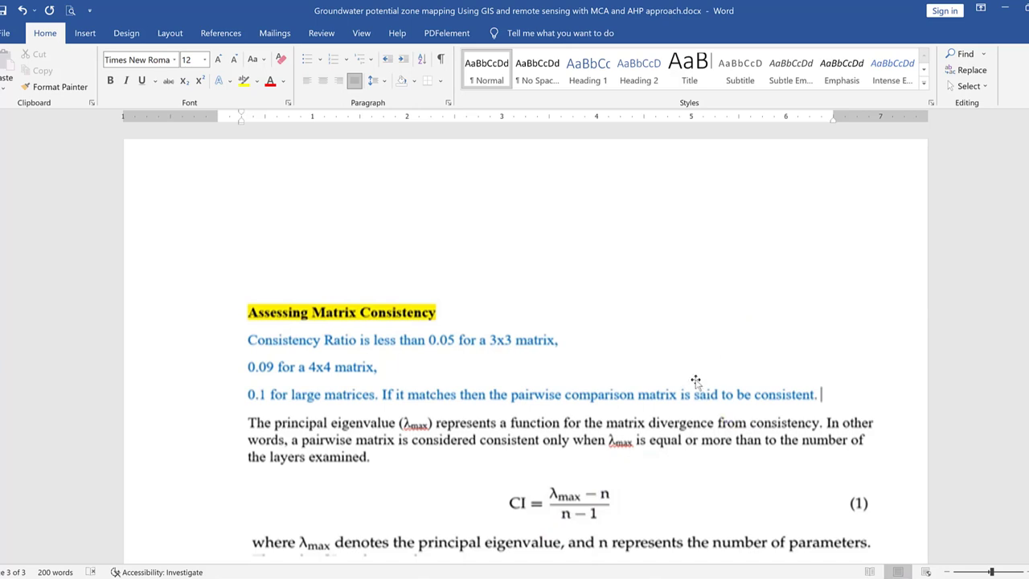
{"action": "scroll", "coordinate": [695, 380], "scroll_direction": "down", "scroll_amount": 5}
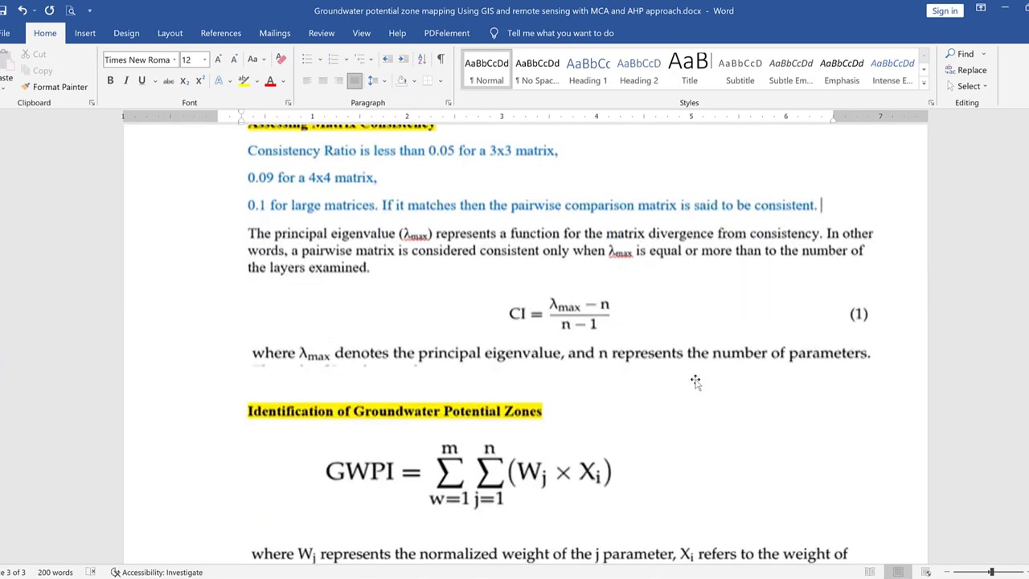
{"action": "scroll", "coordinate": [696, 380], "scroll_direction": "down", "scroll_amount": 6}
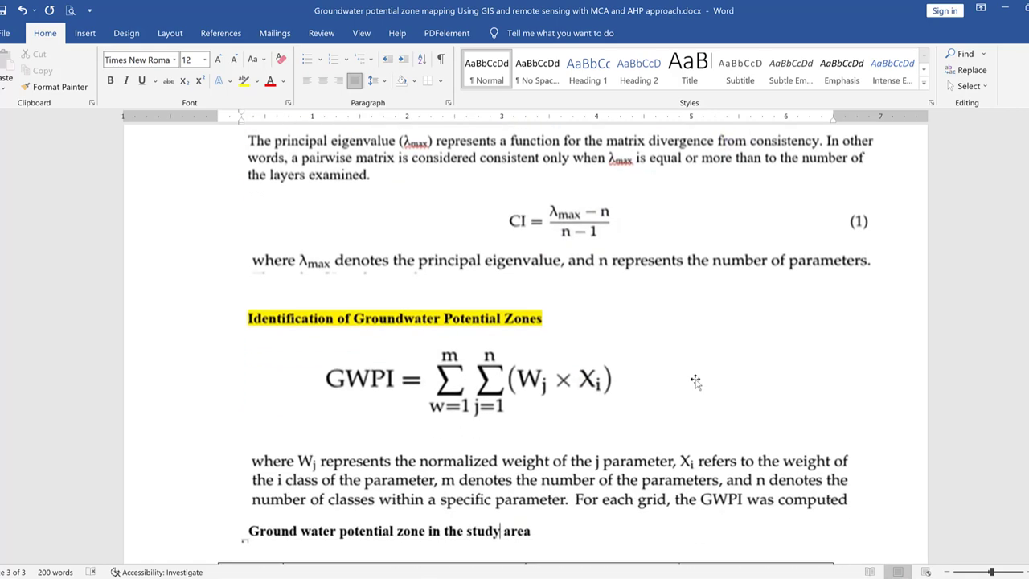
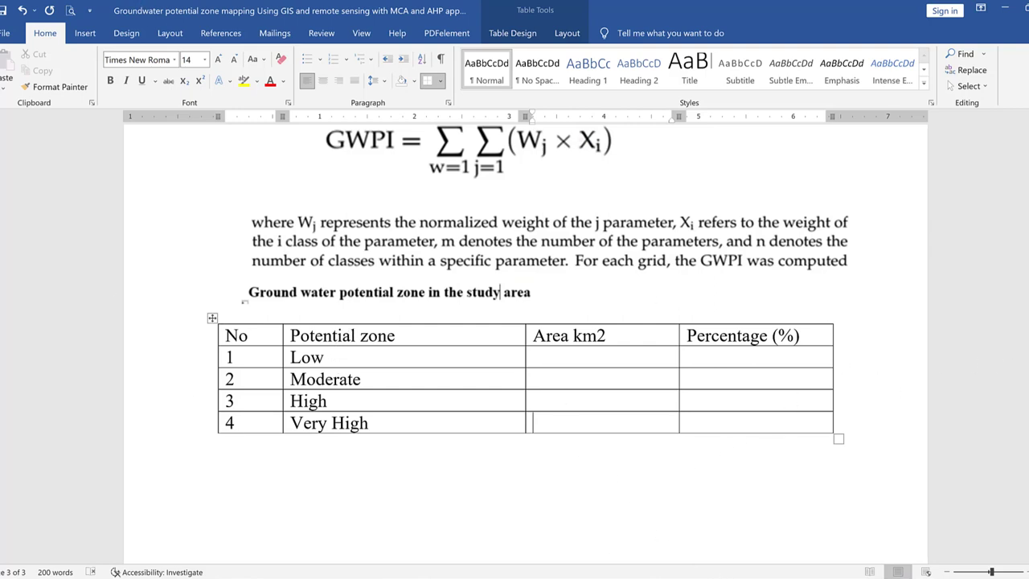
Switch to the Excel AHP workbook and examine the six criteria weights on the Summary sheet
{"action": "key", "text": "alt+Tab"}
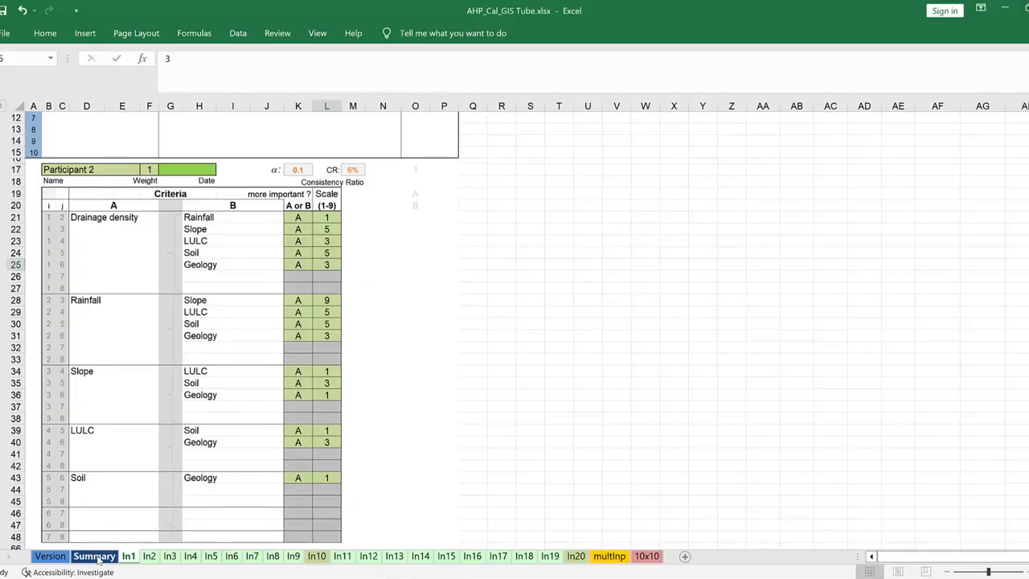
{"action": "left_click", "coordinate": [94, 556]}
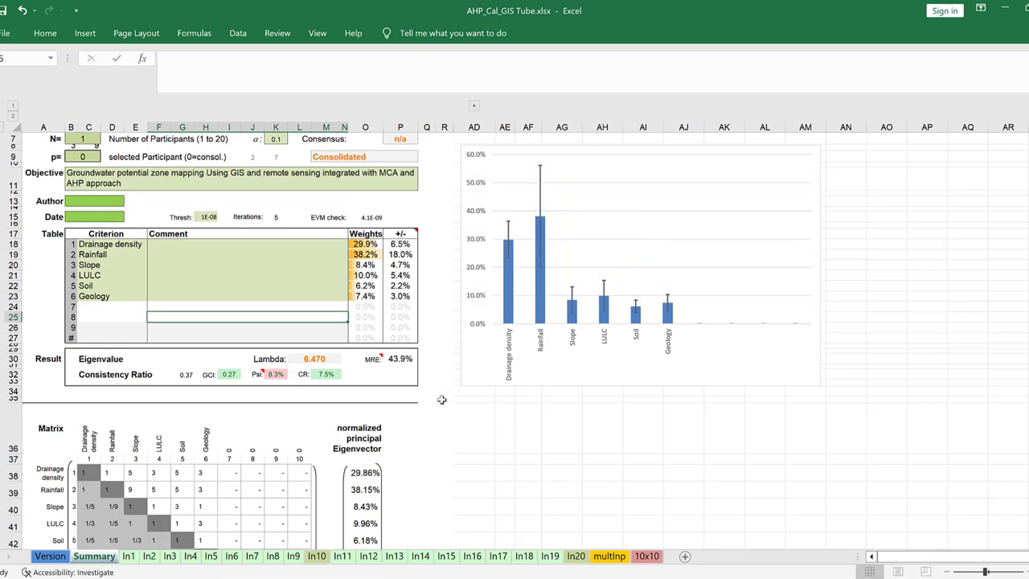
{"action": "left_click_drag", "start_coordinate": [362, 243], "coordinate": [362, 295]}
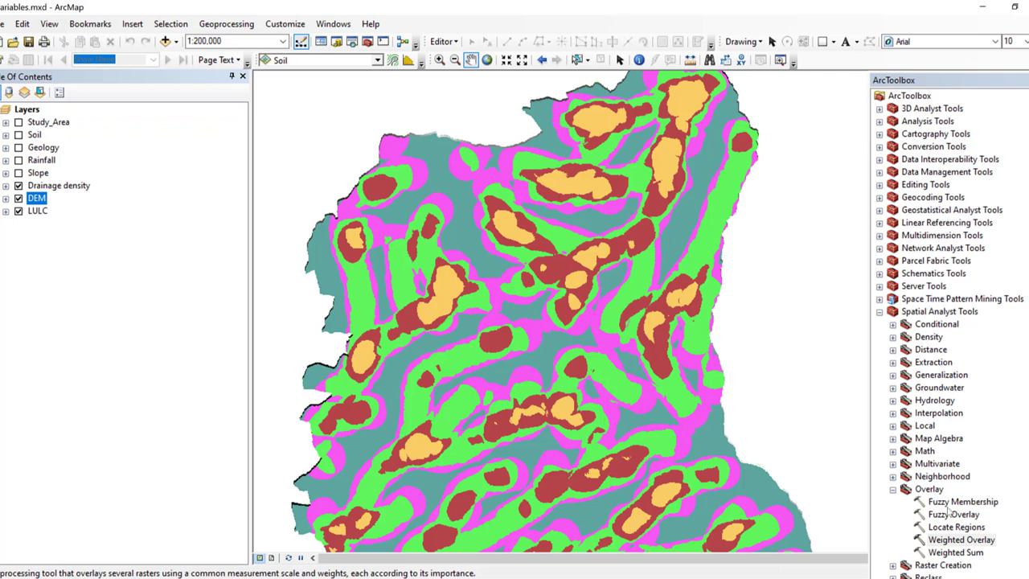
In ArcMap, start the Weighted Overlay tool and add the Drainage density raster with Value as the input field
{"action": "double_click", "coordinate": [945, 545]}
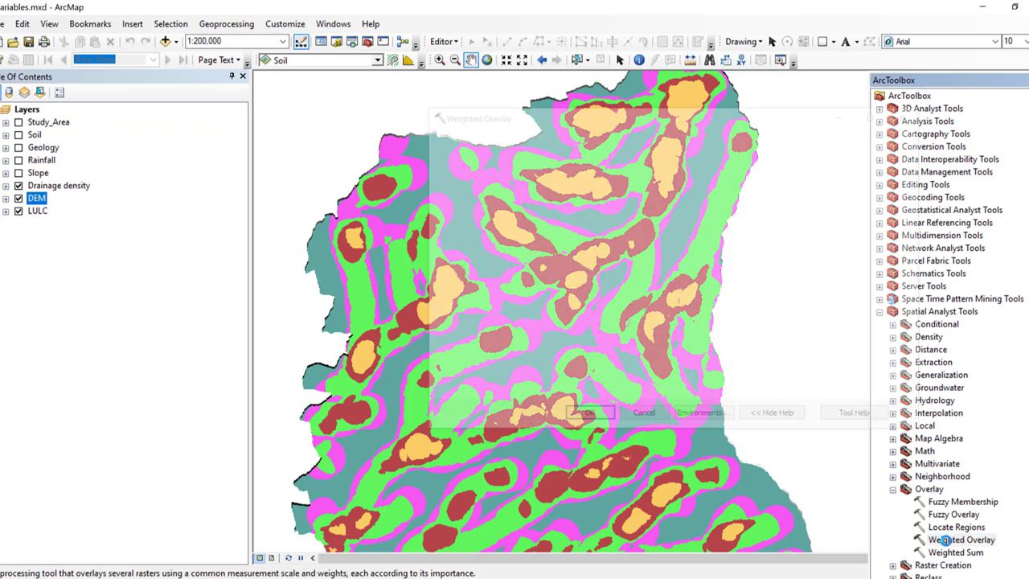
{"action": "left_click", "coordinate": [792, 164]}
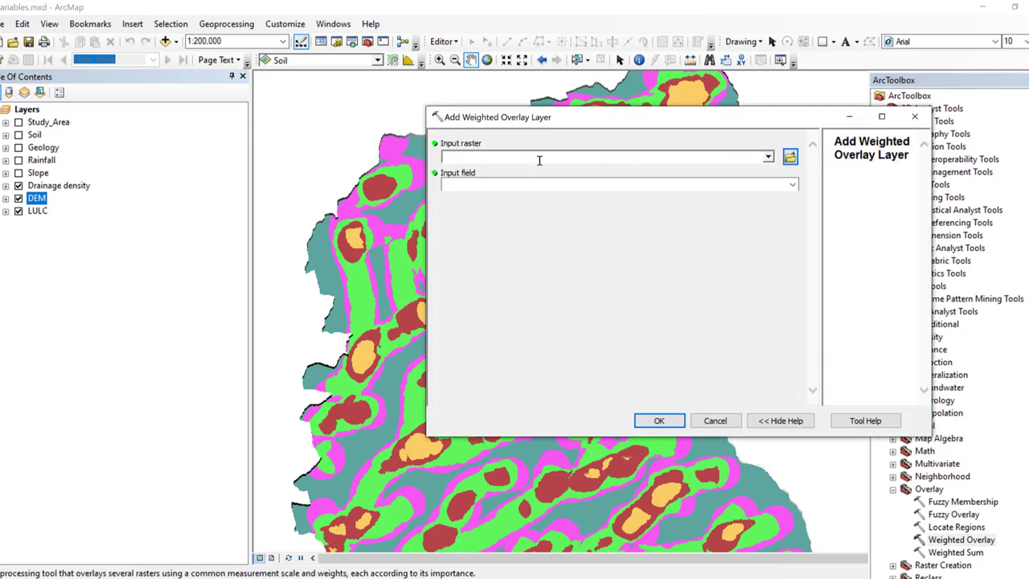
{"action": "left_click", "coordinate": [769, 156]}
{"action": "left_click", "coordinate": [500, 222]}
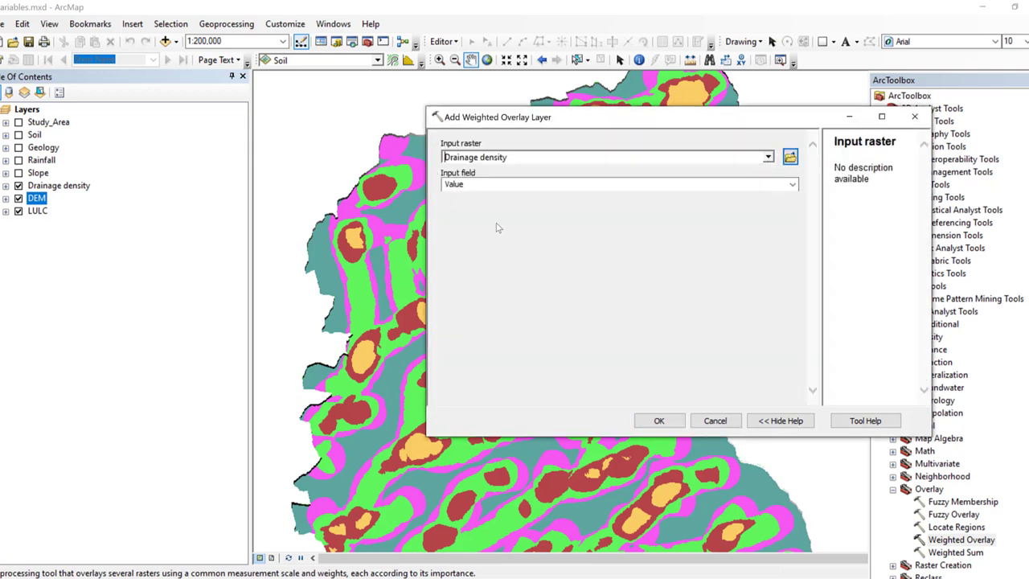
{"action": "left_click", "coordinate": [658, 420]}
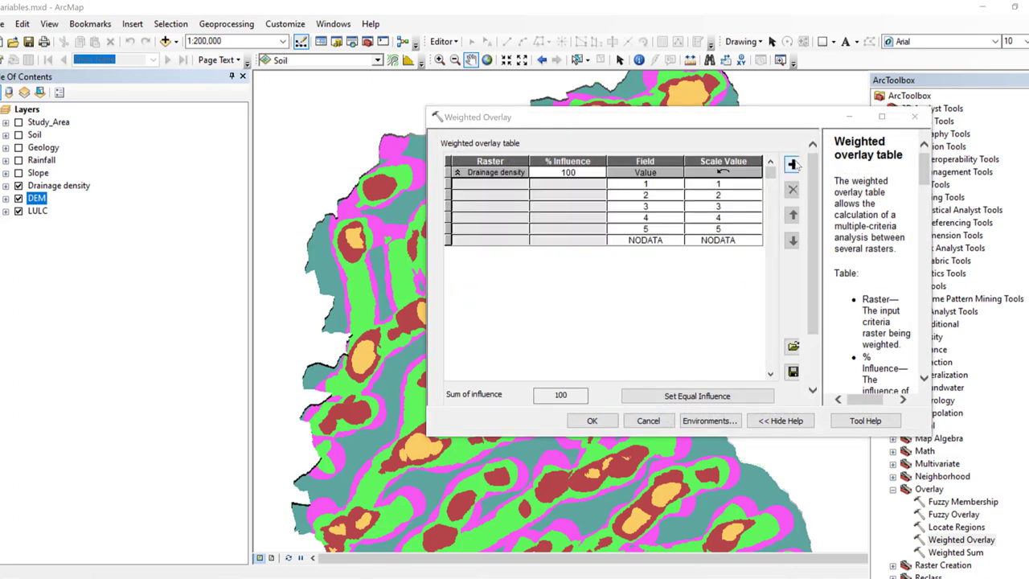
Check the criteria order in the Excel AHP workbook, then add the Rainfall raster to the ArcMap overlay table with Value as input field
{"action": "left_click", "coordinate": [793, 165]}
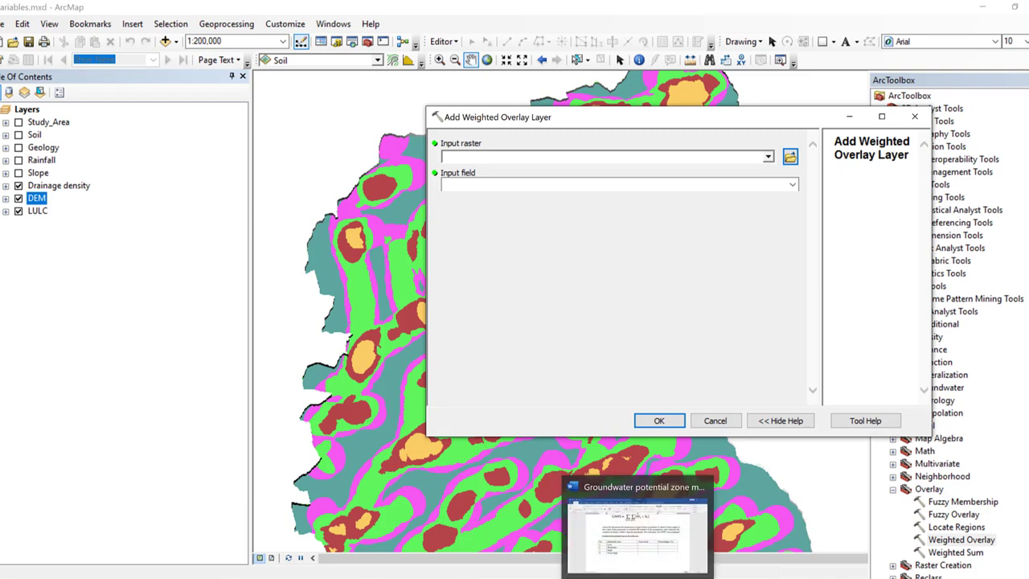
{"action": "left_click", "coordinate": [639, 530]}
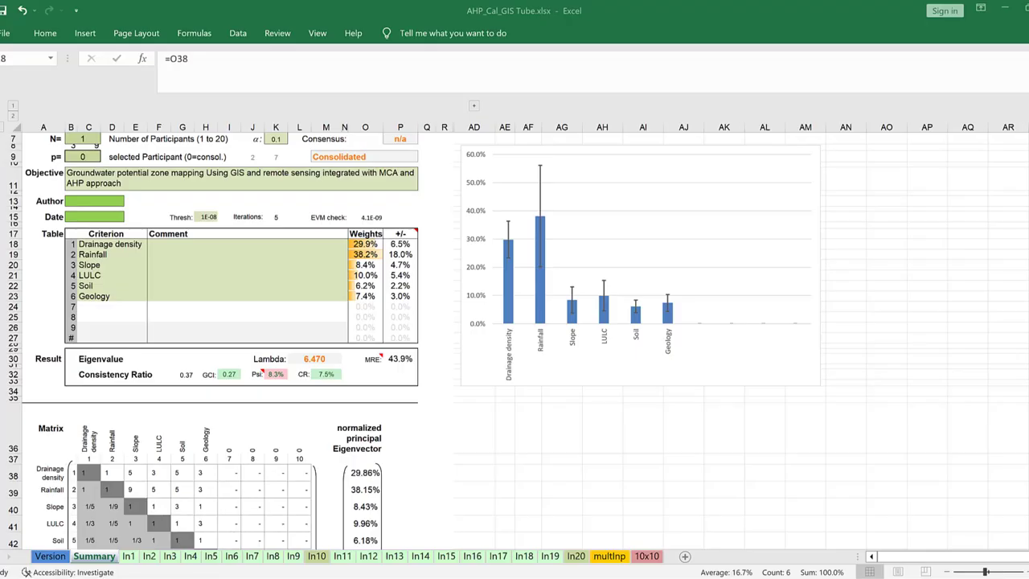
{"action": "mouse_move", "coordinate": [546, 523]}
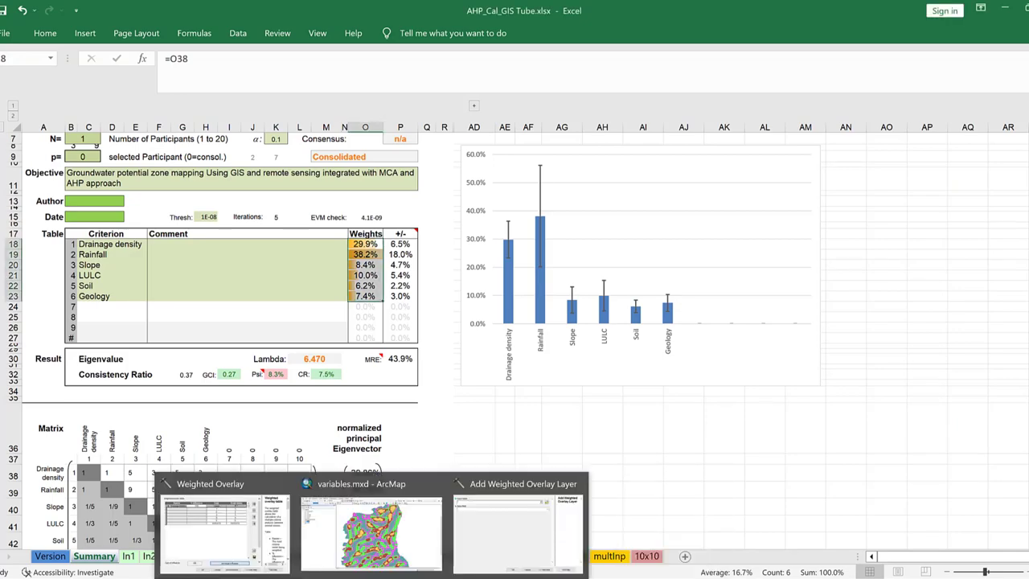
{"action": "left_click", "coordinate": [477, 531]}
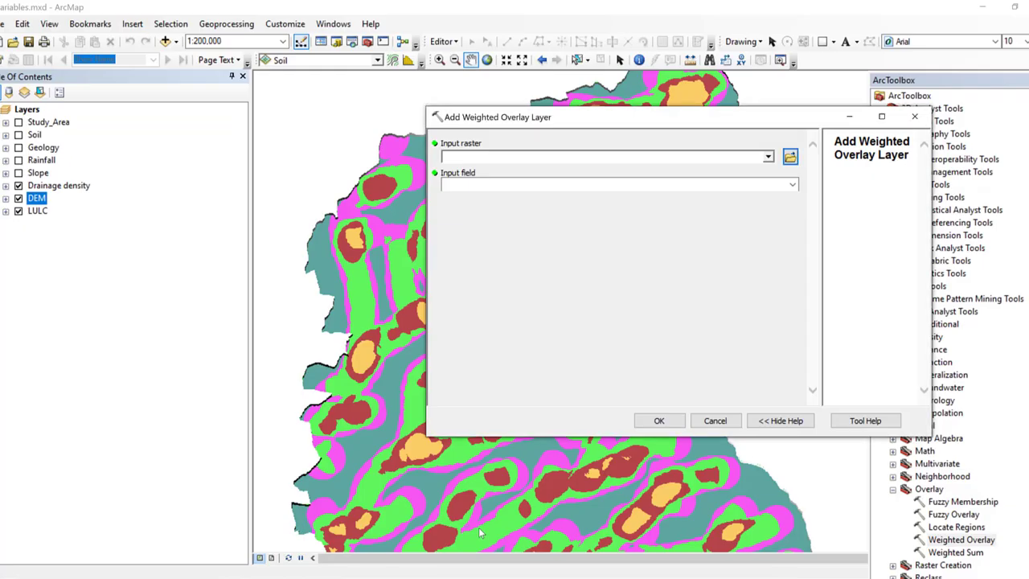
{"action": "left_click", "coordinate": [767, 158]}
{"action": "left_click", "coordinate": [498, 196]}
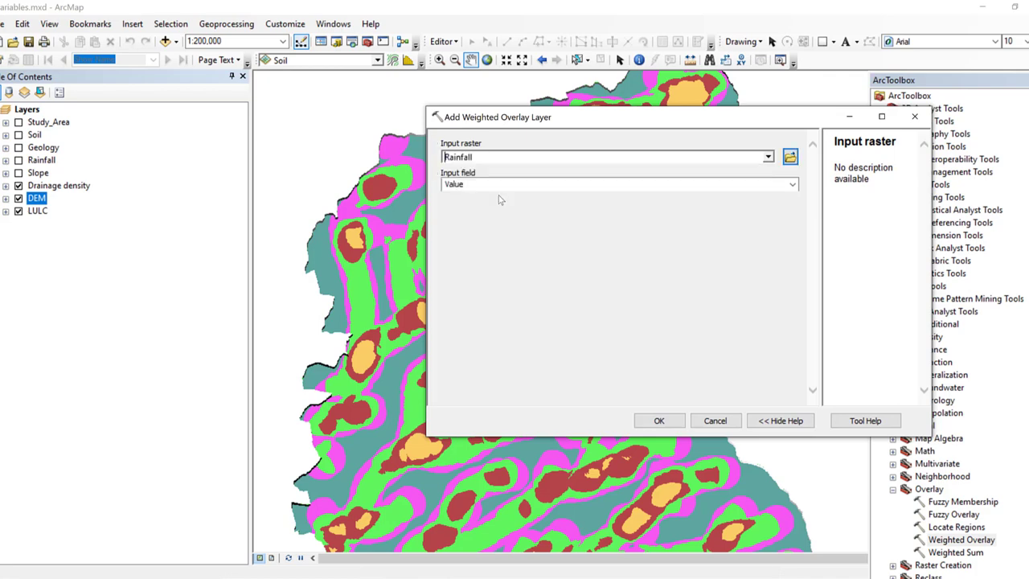
{"action": "left_click", "coordinate": [651, 421]}
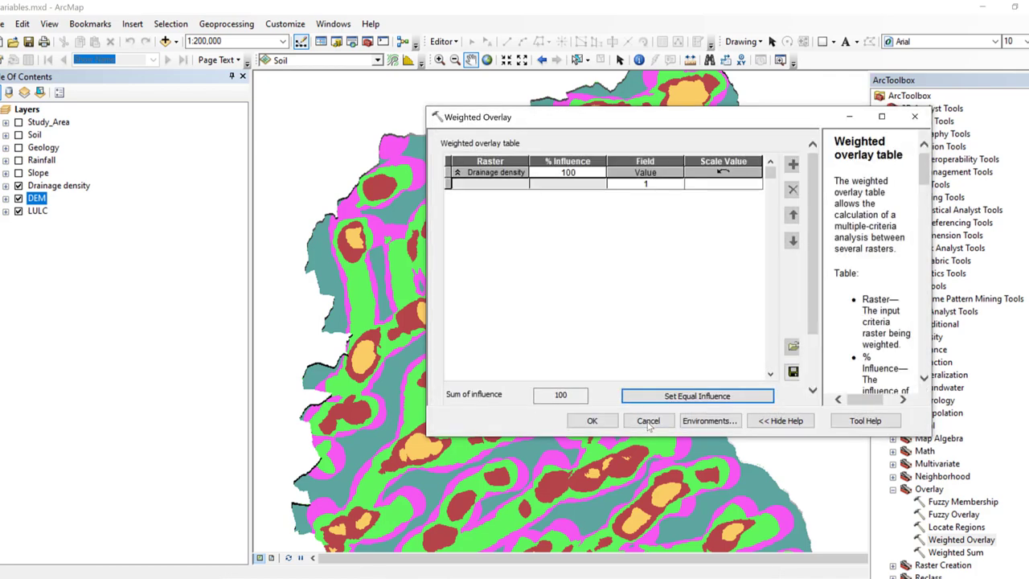
Add the Slope raster to the weighted overlay table with Value as the input field
{"action": "left_click", "coordinate": [793, 165]}
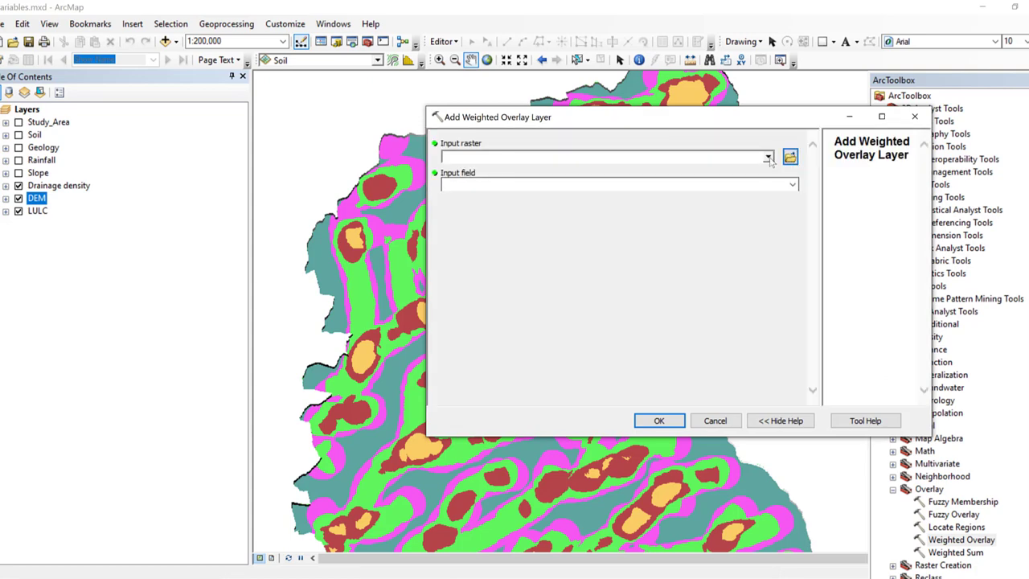
{"action": "left_click", "coordinate": [767, 158]}
{"action": "left_click", "coordinate": [484, 208]}
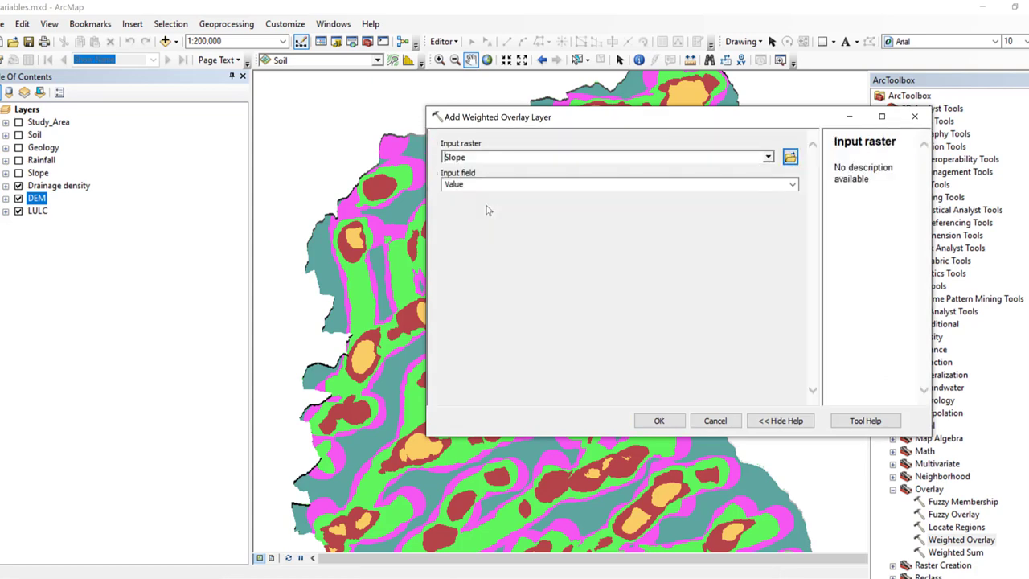
{"action": "left_click", "coordinate": [659, 420]}
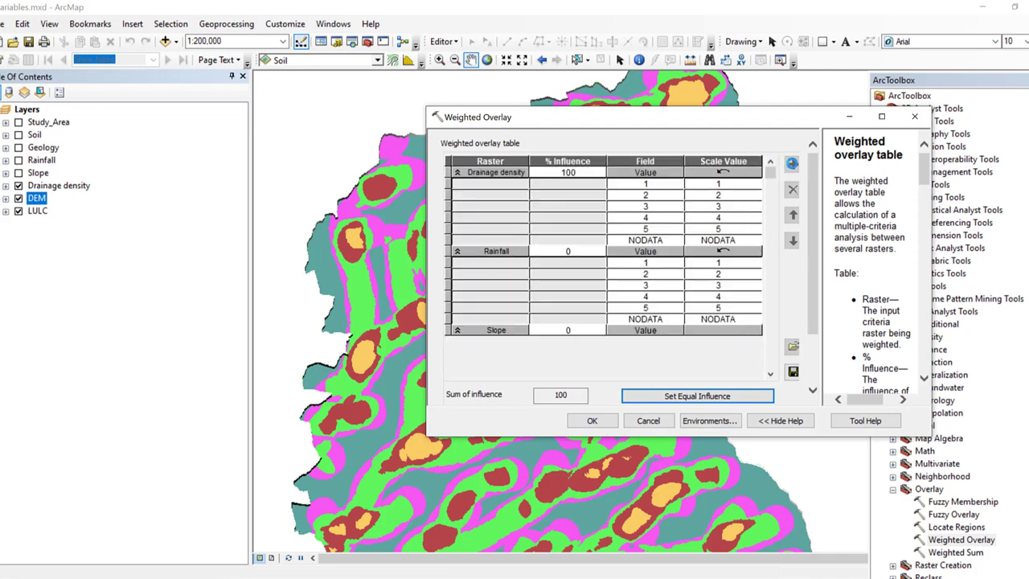
Recheck the criteria list in Excel and add the Soil raster to the ArcMap weighted overlay table with Value as the input field
{"action": "left_click", "coordinate": [793, 163]}
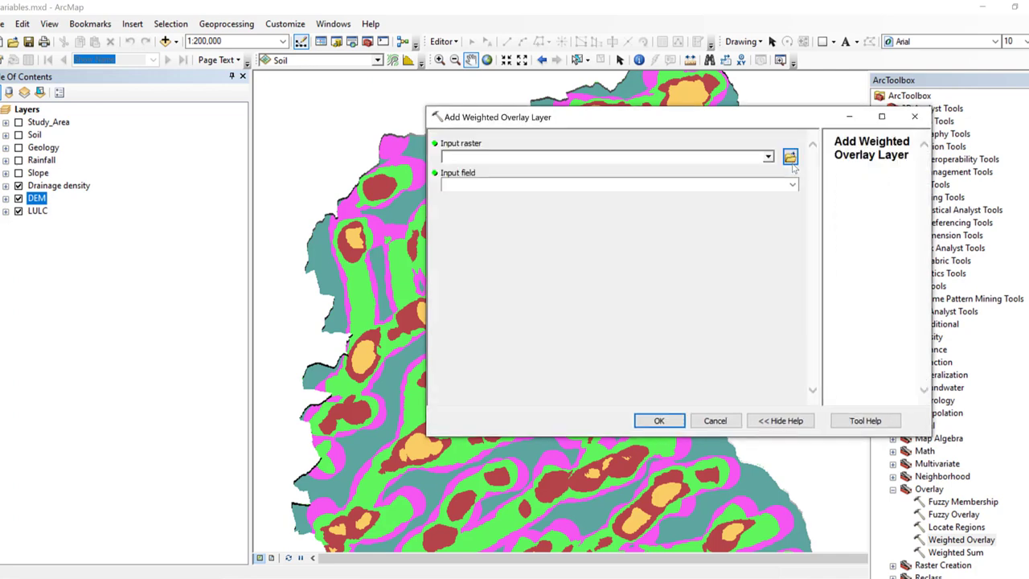
{"action": "left_click", "coordinate": [791, 158]}
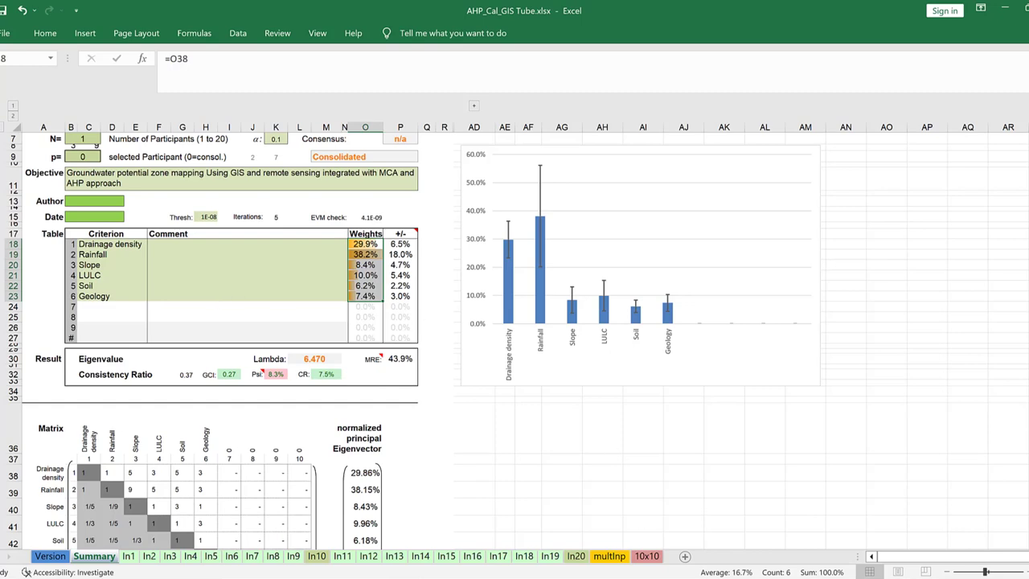
{"action": "mouse_move", "coordinate": [386, 578]}
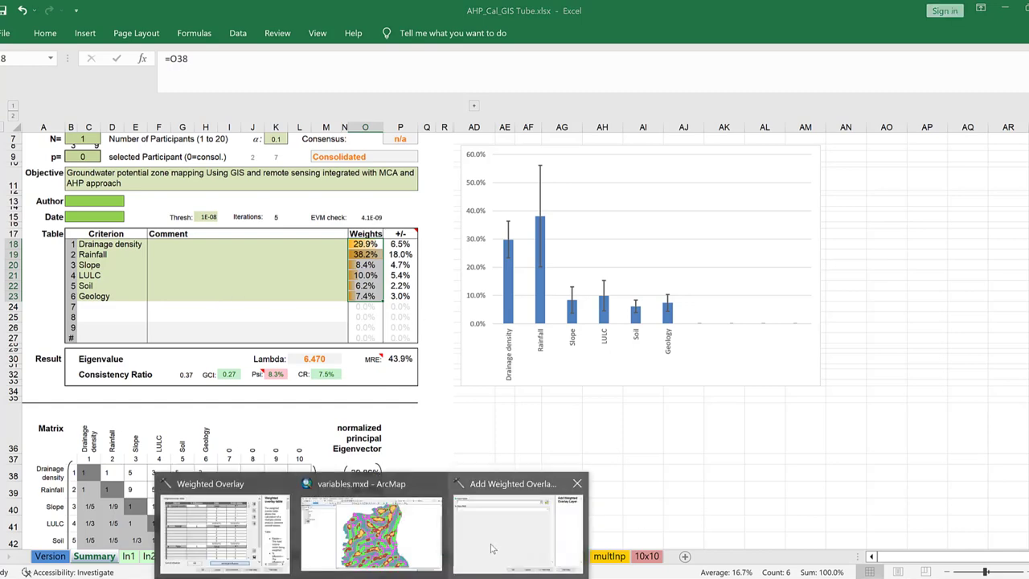
{"action": "left_click", "coordinate": [450, 498]}
{"action": "left_click", "coordinate": [769, 157]}
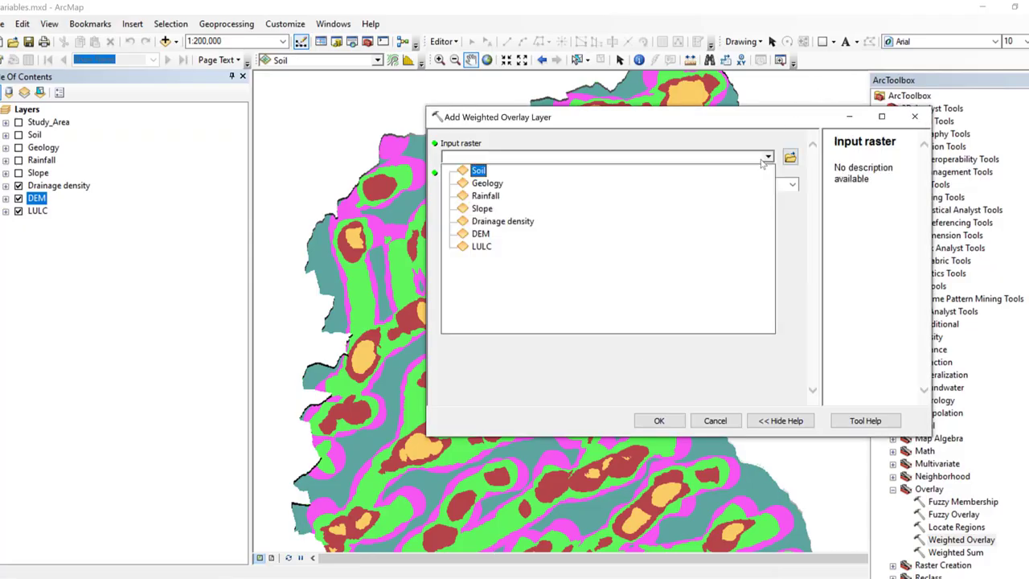
{"action": "left_click", "coordinate": [486, 172]}
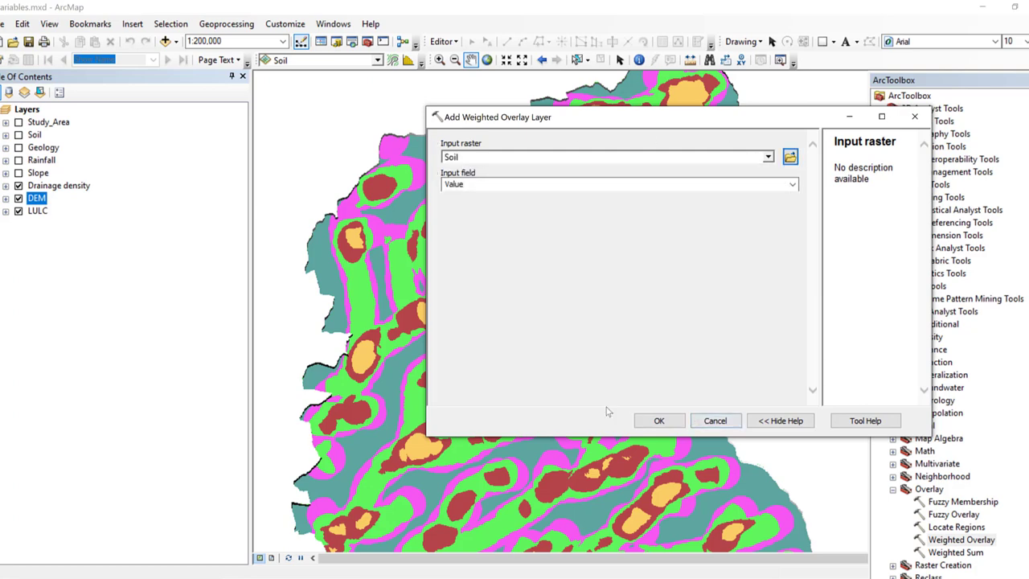
{"action": "left_click", "coordinate": [658, 422]}
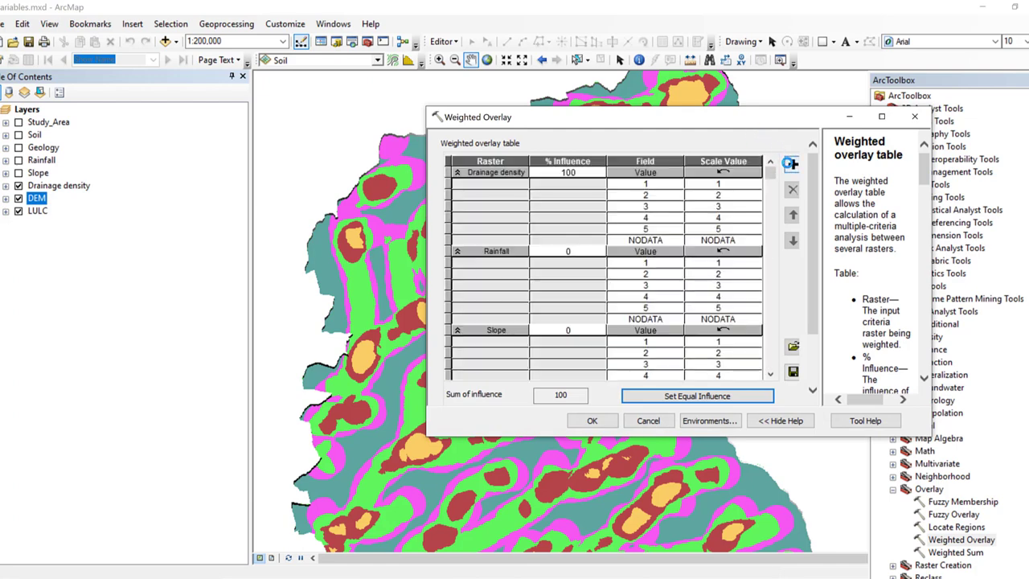
Add the Geology raster to the weighted overlay table with Value as the input field
{"action": "left_click", "coordinate": [791, 164]}
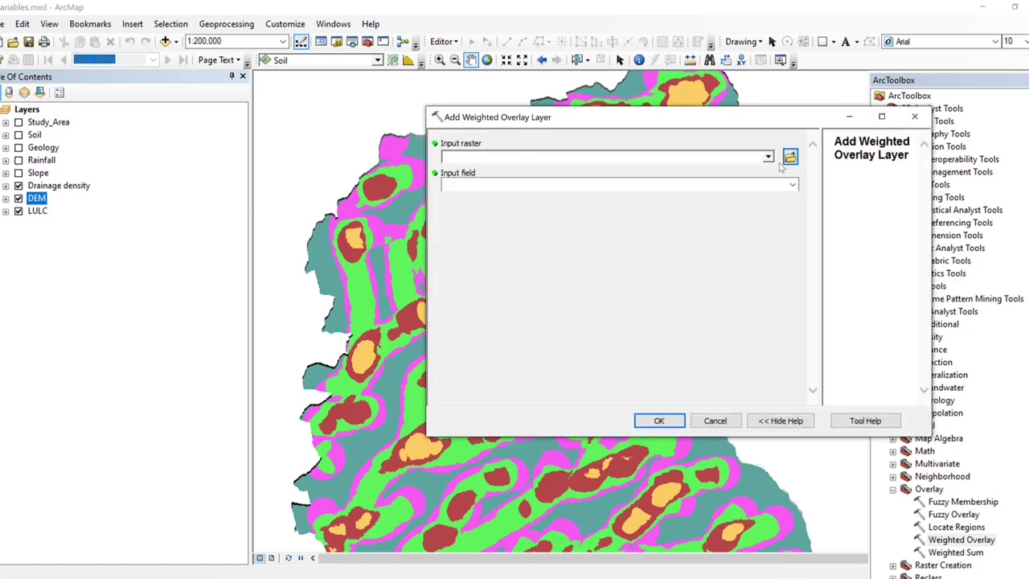
{"action": "left_click", "coordinate": [769, 157]}
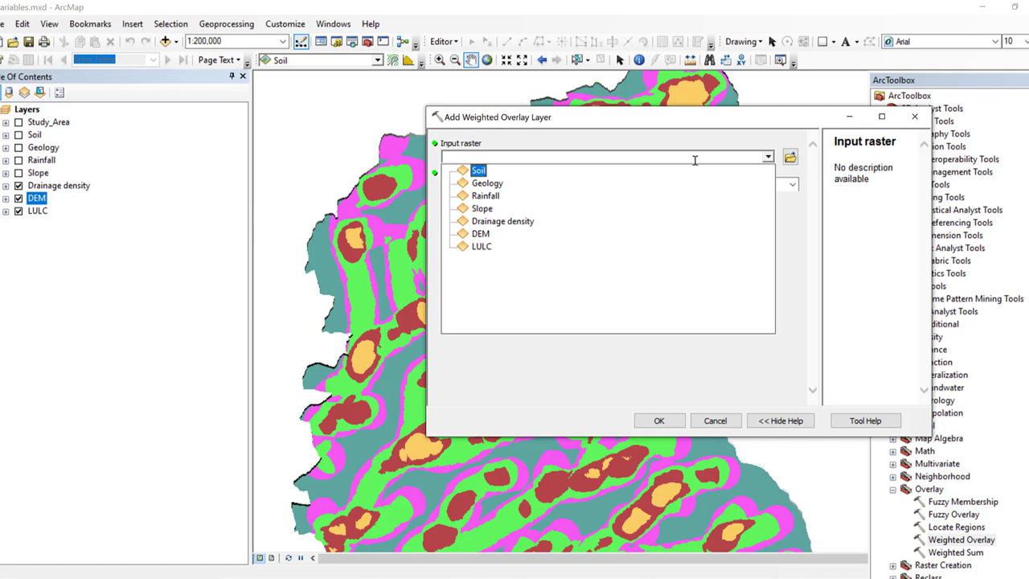
{"action": "left_click", "coordinate": [486, 184]}
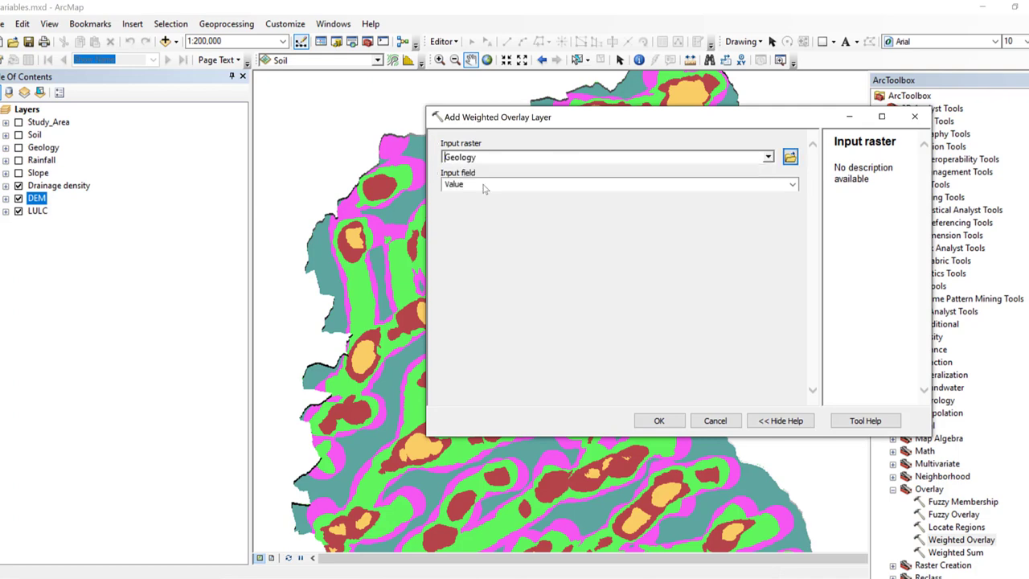
{"action": "left_click", "coordinate": [658, 420]}
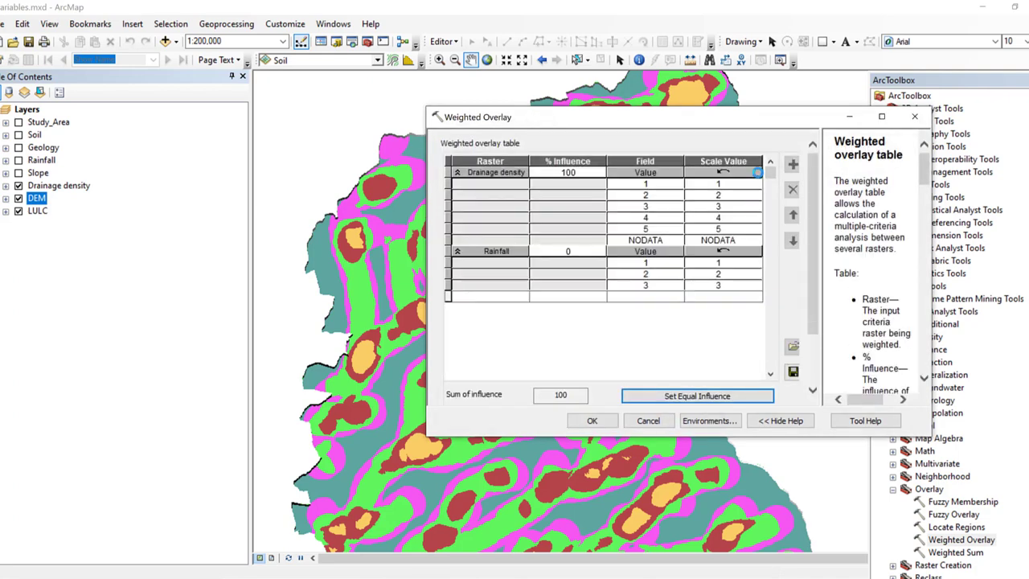
Add the LULC raster to the weighted overlay table with Value as the input field and review the rasters listed
{"action": "left_click", "coordinate": [791, 165]}
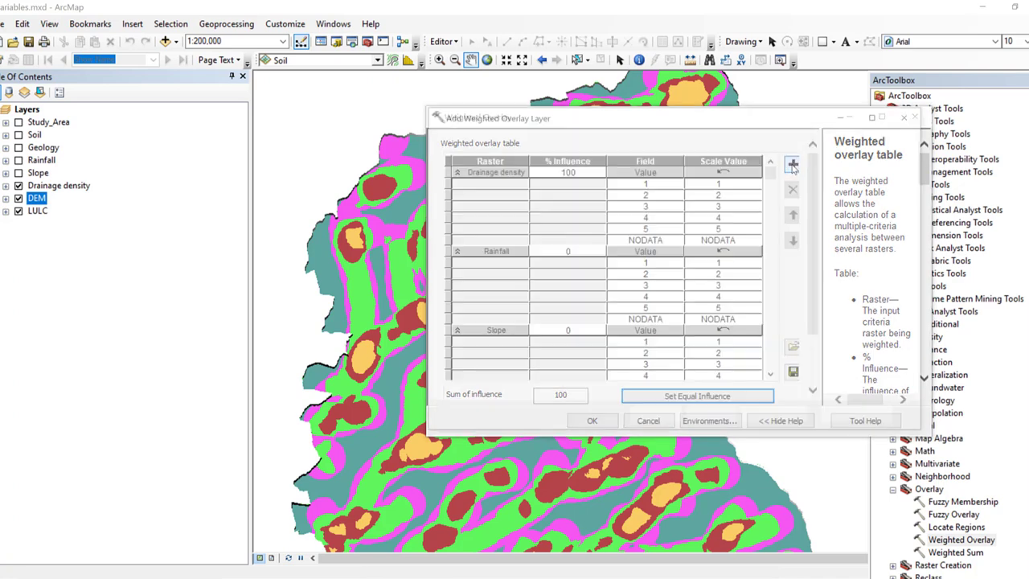
{"action": "left_click", "coordinate": [769, 158]}
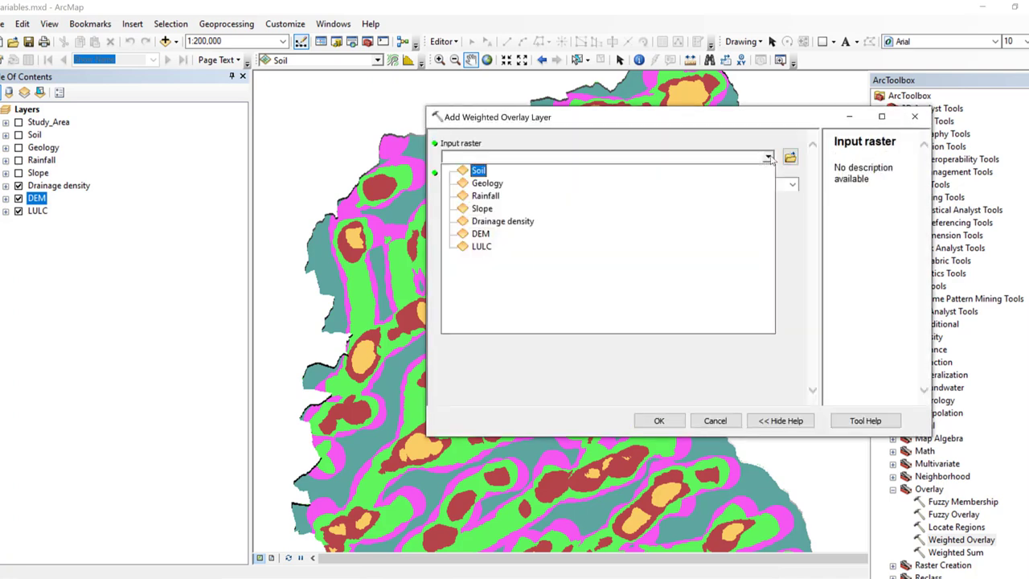
{"action": "left_click", "coordinate": [486, 248]}
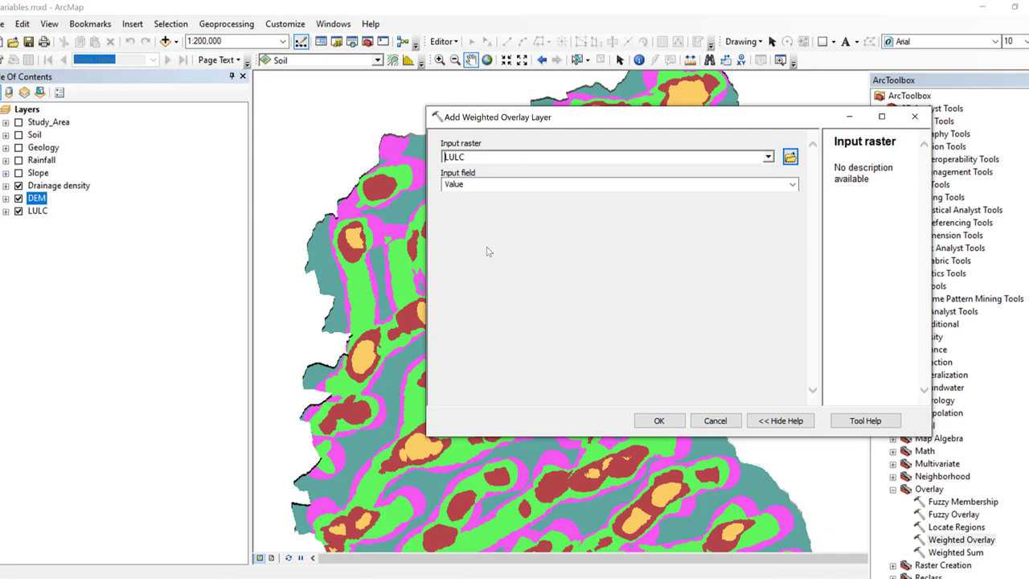
{"action": "left_click", "coordinate": [661, 422]}
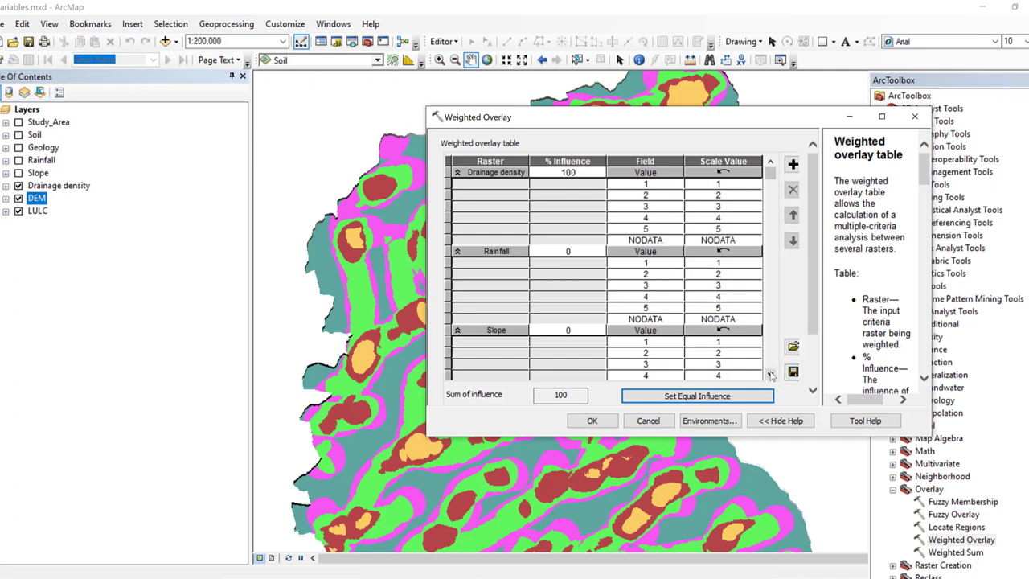
{"action": "scroll", "coordinate": [769, 375], "scroll_direction": "down", "scroll_amount": 3}
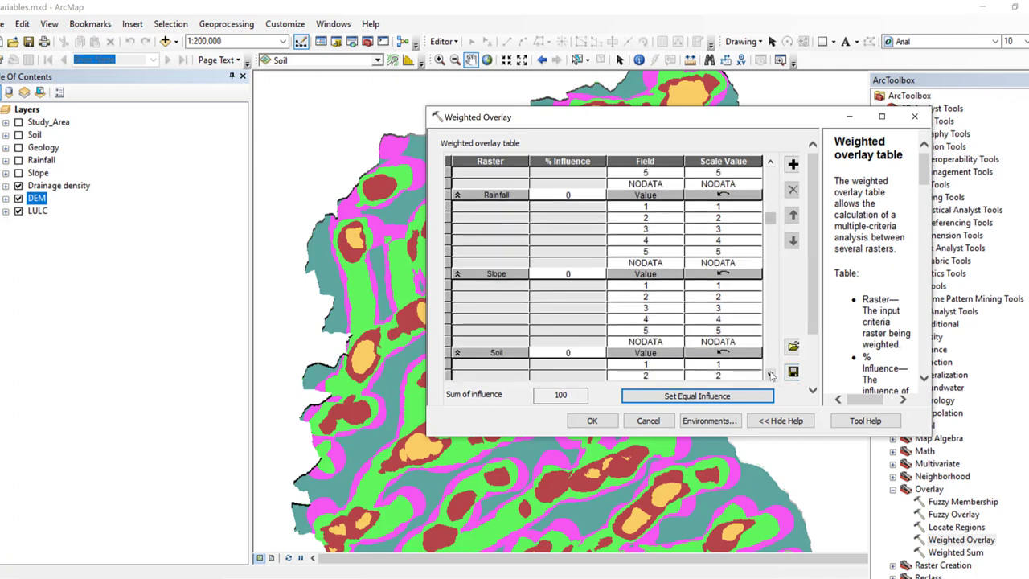
{"action": "scroll", "coordinate": [769, 375], "scroll_direction": "down", "scroll_amount": 3}
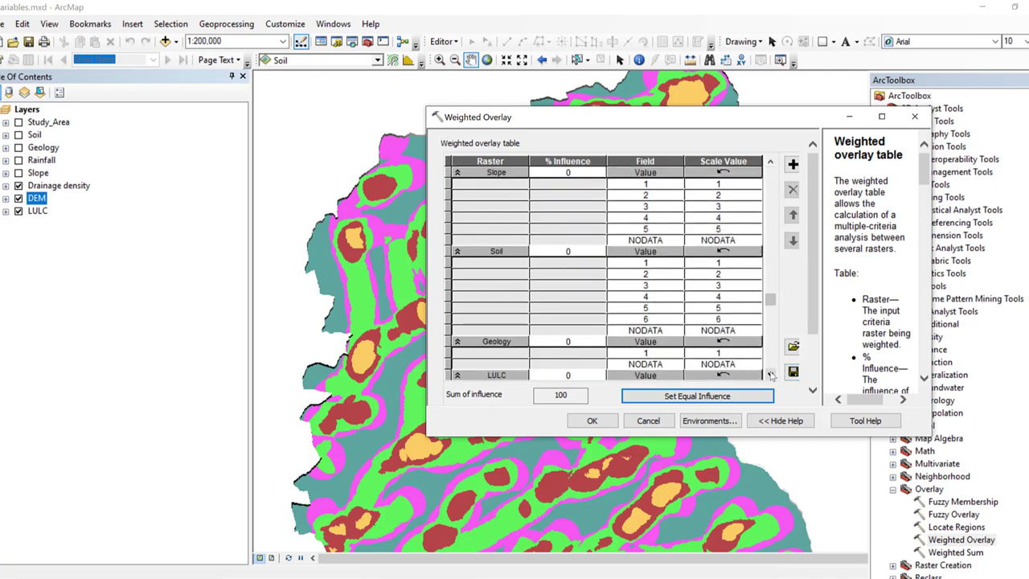
{"action": "scroll", "coordinate": [769, 375], "scroll_direction": "down", "scroll_amount": 2}
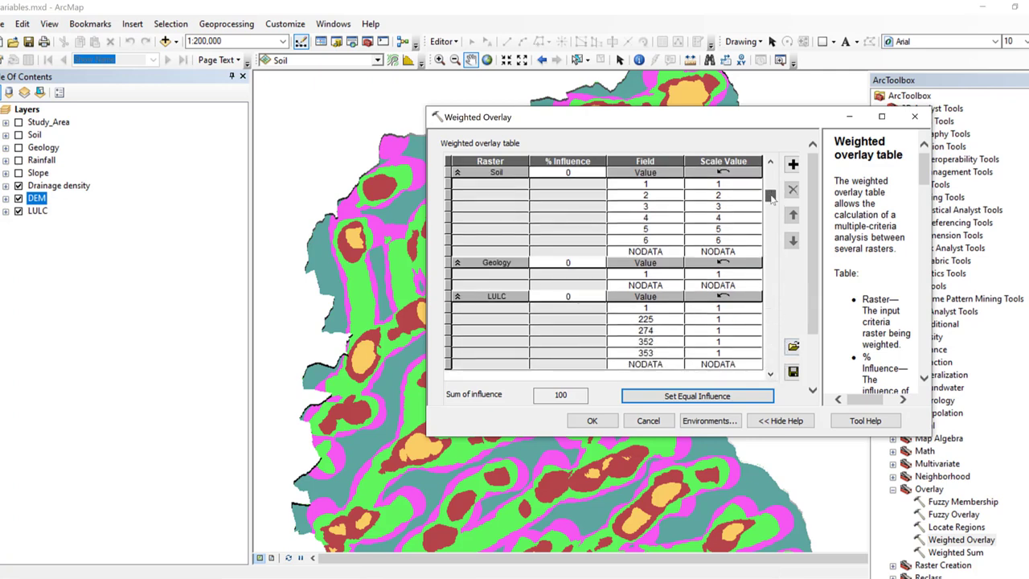
{"action": "scroll", "coordinate": [770, 171], "scroll_direction": "up", "scroll_amount": 5}
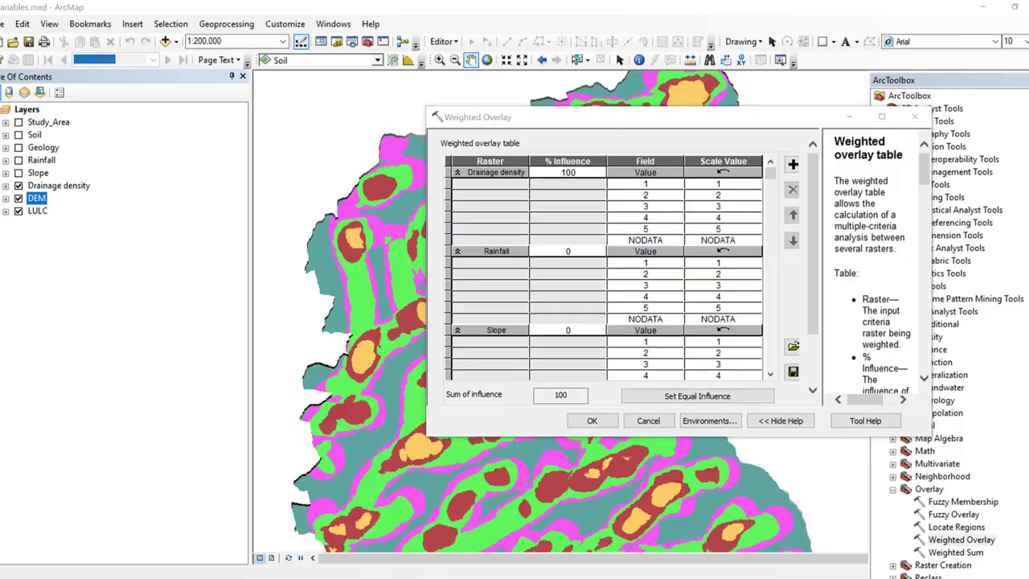
Look up the Drainage density weight in the Excel Summary sheet and set its influence in the ArcMap weighted overlay table to 30
{"action": "key", "text": "alt+Tab"}
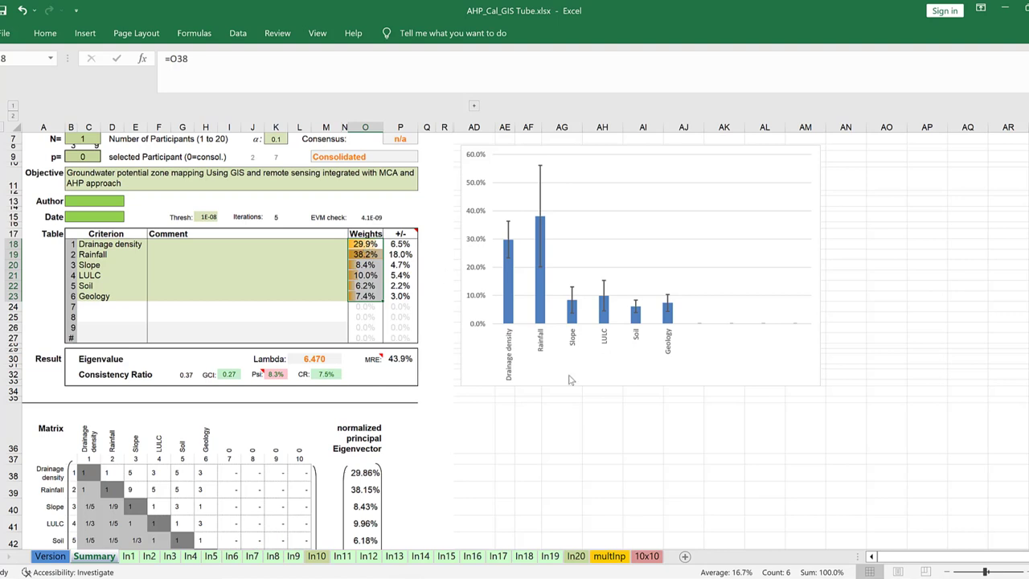
{"action": "mouse_move", "coordinate": [376, 577]}
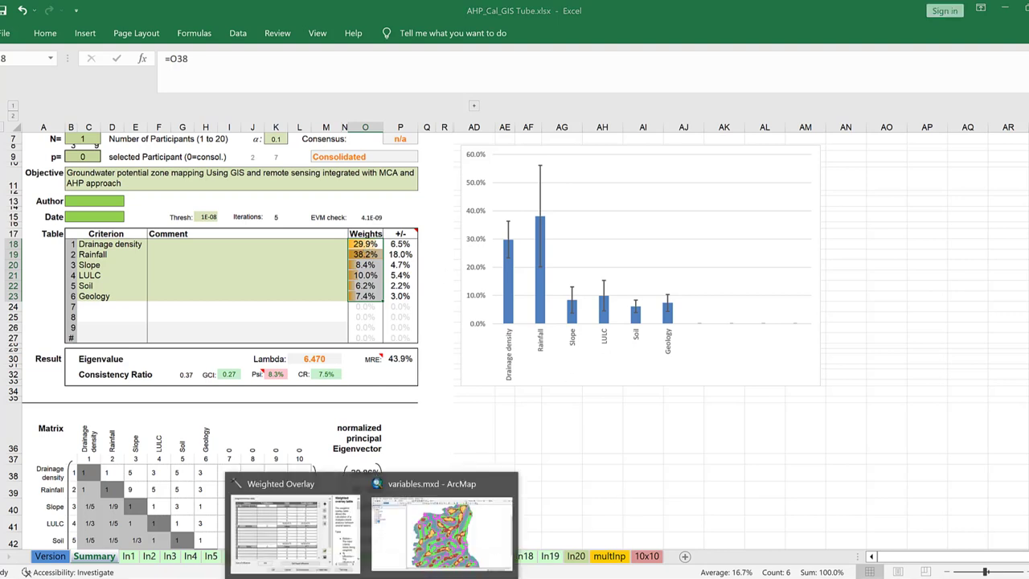
{"action": "left_click", "coordinate": [442, 540]}
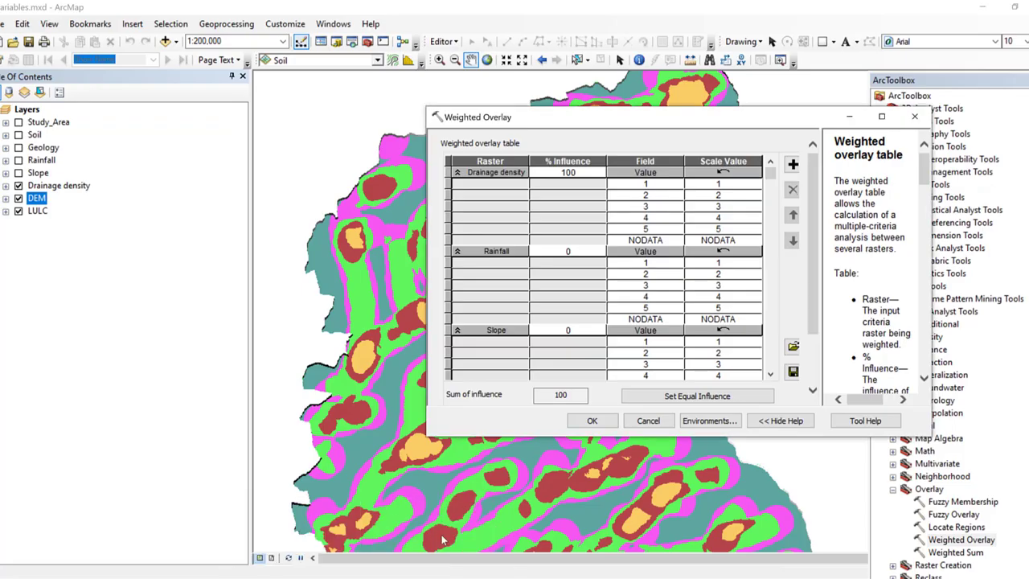
{"action": "left_click", "coordinate": [575, 174]}
{"action": "key", "text": "BackSpace"}
{"action": "key", "text": "BackSpace"}
{"action": "key", "text": "BackSpace"}
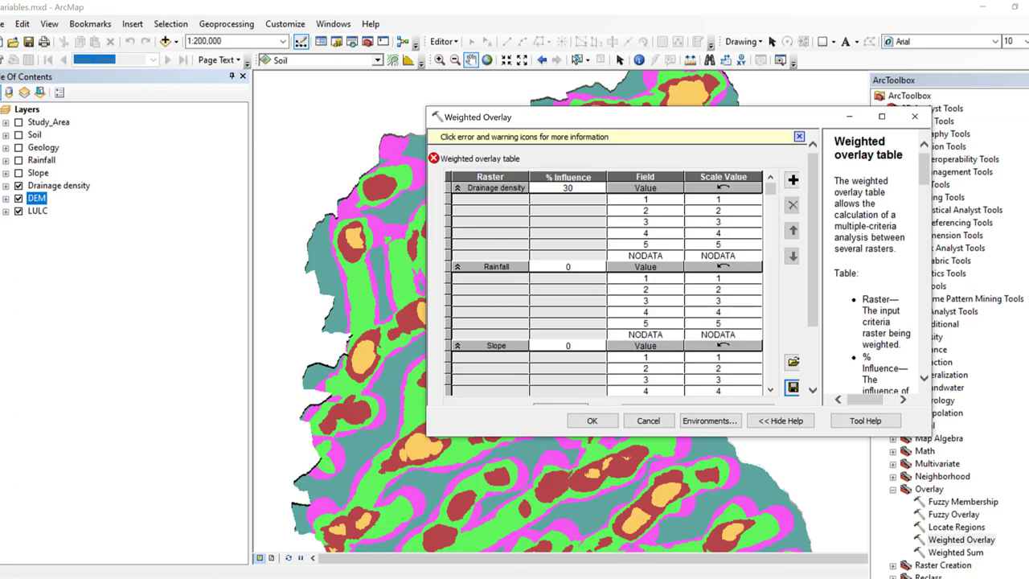
Look up the Rainfall weight in the Excel Summary sheet and replace the Rainfall influence in the ArcMap weighted overlay table
{"action": "mouse_move", "coordinate": [297, 573]}
{"action": "mouse_move", "coordinate": [322, 553]}
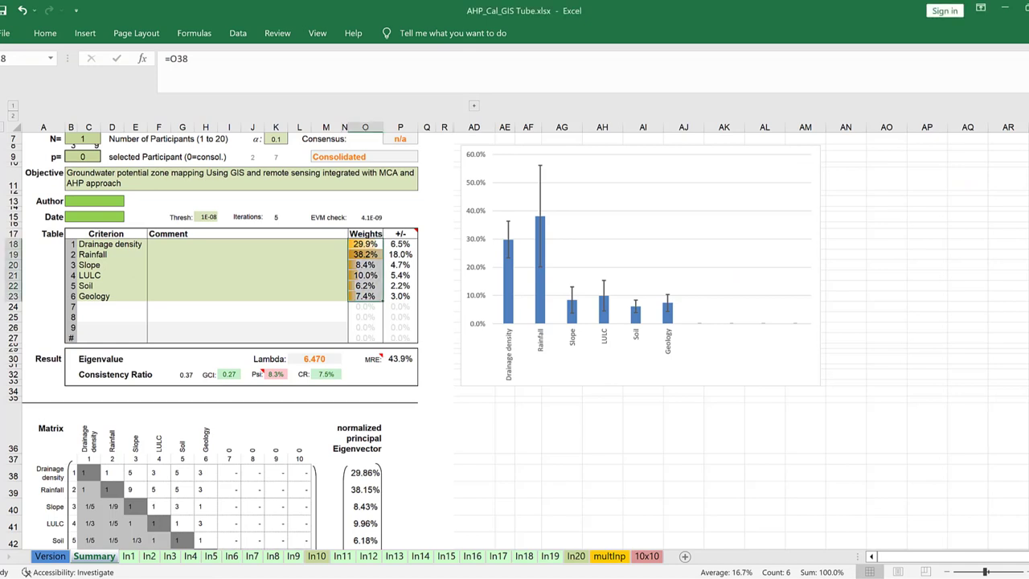
{"action": "mouse_move", "coordinate": [297, 572]}
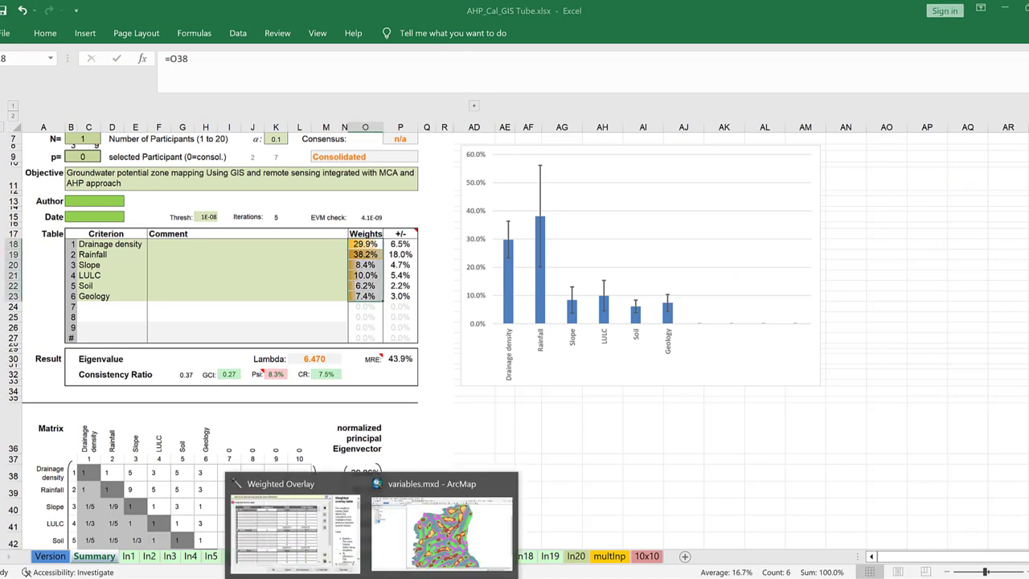
{"action": "left_click", "coordinate": [305, 537]}
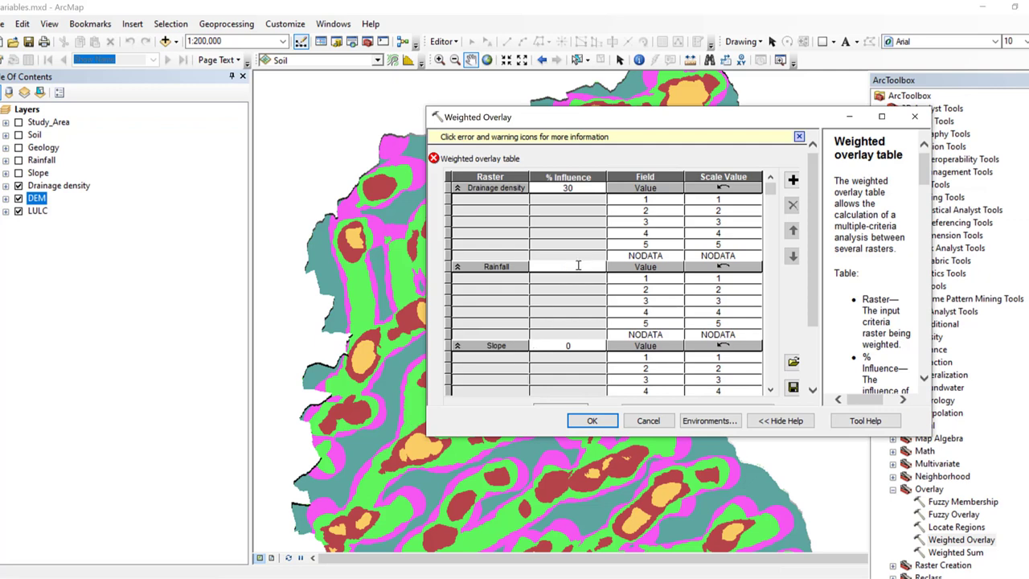
Set the Rainfall influence to 38 and, based on the Slope weight in the Excel Summary sheet, the Slope influence to 8 in ArcMap
{"action": "left_click", "coordinate": [583, 347]}
{"action": "key", "text": "alt+Tab"}
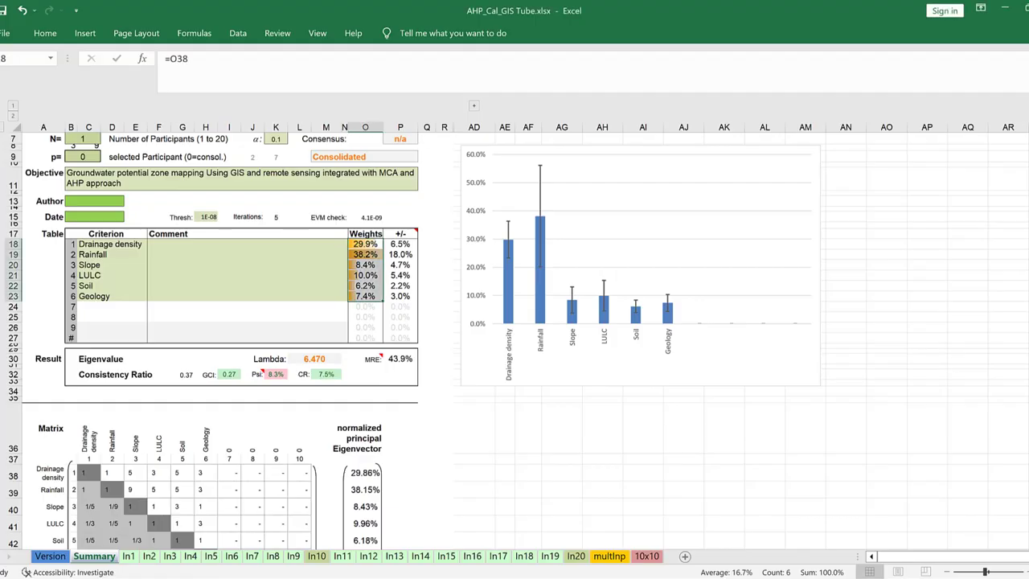
{"action": "mouse_move", "coordinate": [374, 574]}
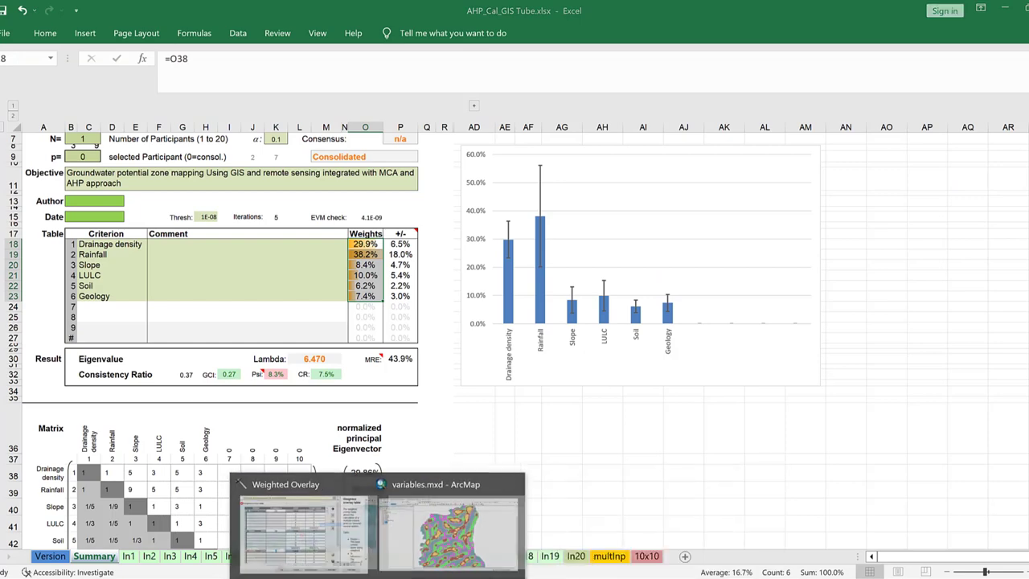
{"action": "left_click", "coordinate": [410, 548]}
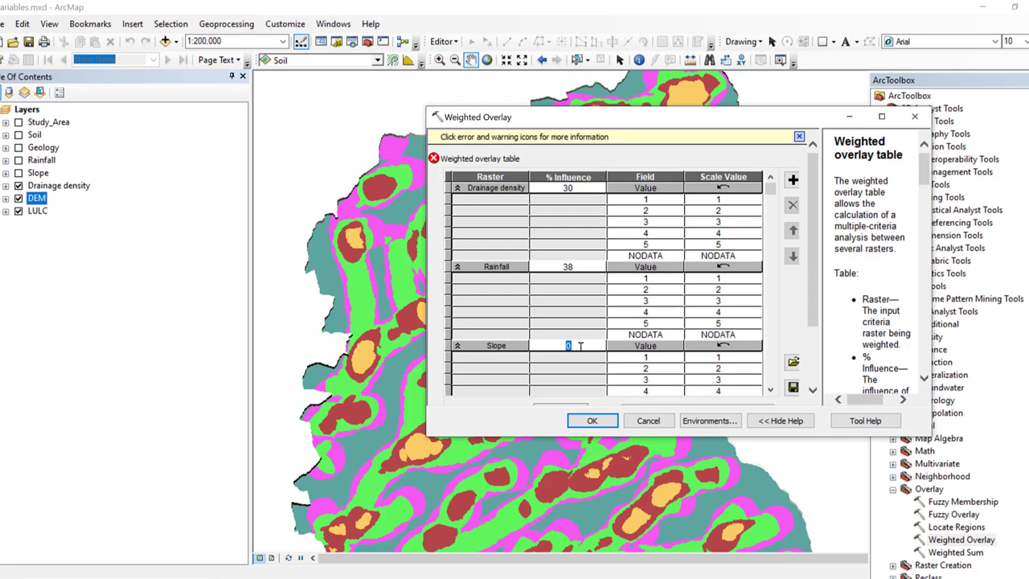
Look up the Soil weight in the Excel Summary sheet and set the Soil influence in the ArcMap weighted overlay table to 6
{"action": "left_click", "coordinate": [811, 391]}
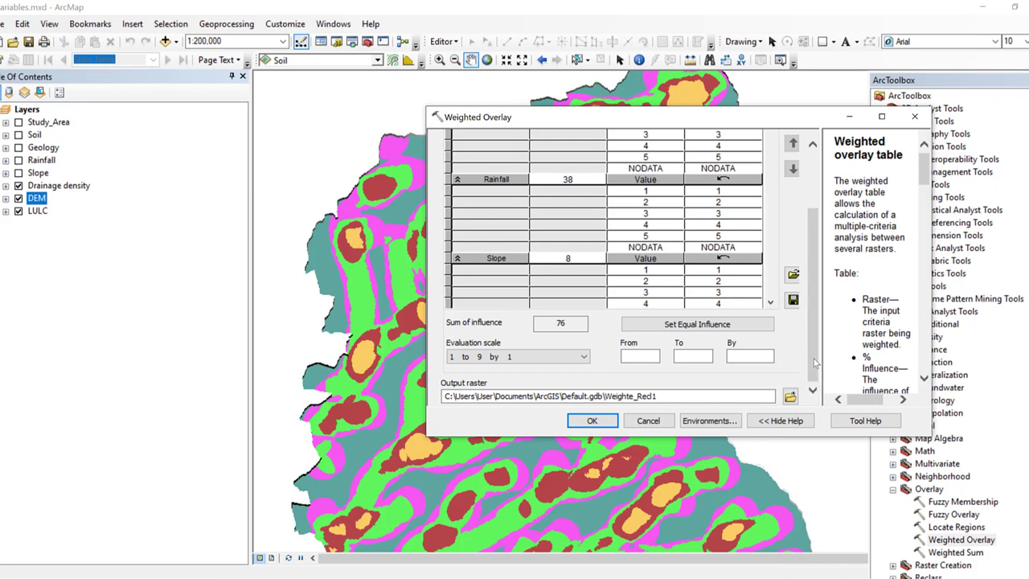
{"action": "left_click", "coordinate": [770, 303]}
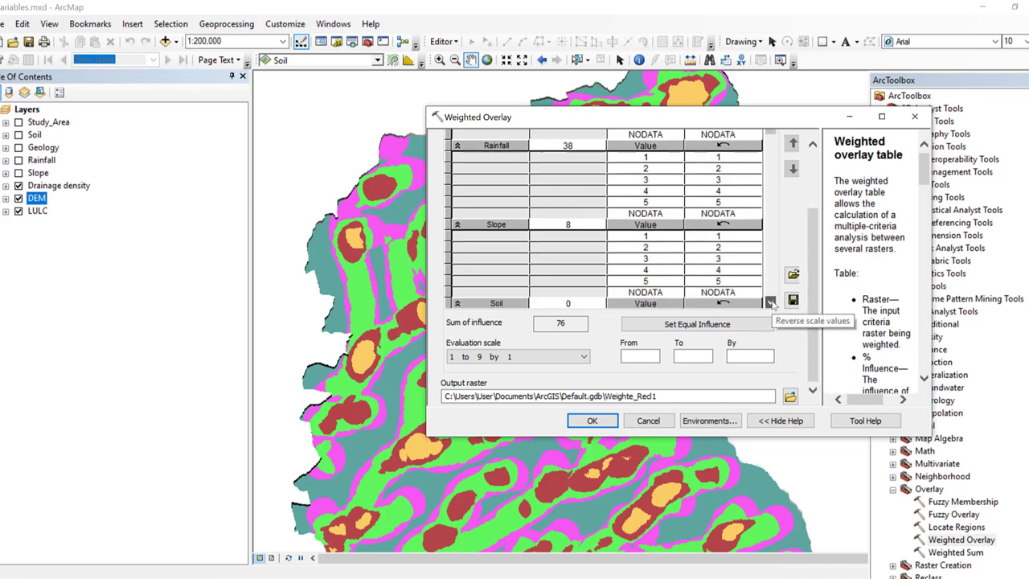
{"action": "left_click", "coordinate": [770, 302]}
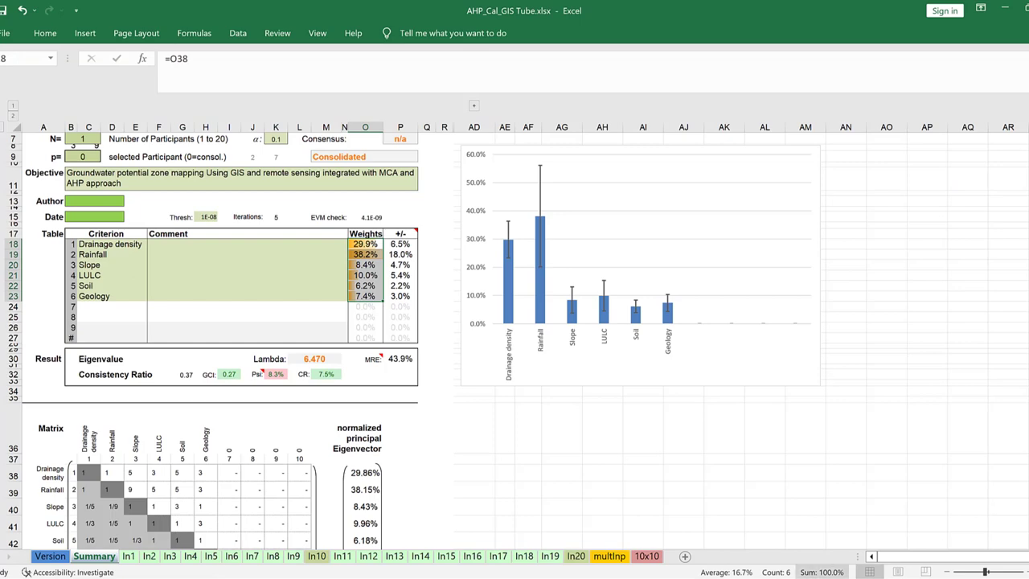
{"action": "mouse_move", "coordinate": [373, 572]}
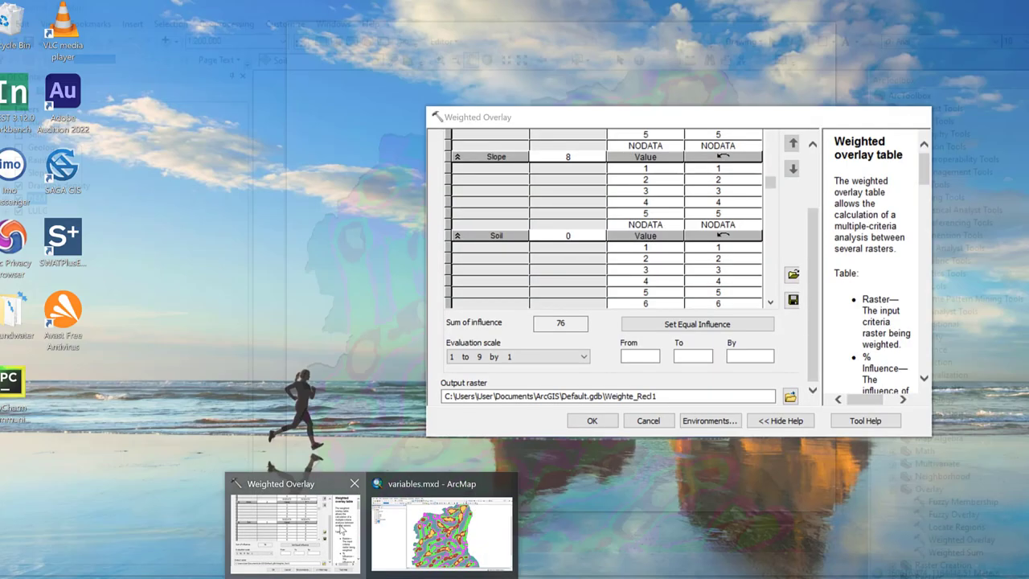
{"action": "left_click", "coordinate": [344, 531]}
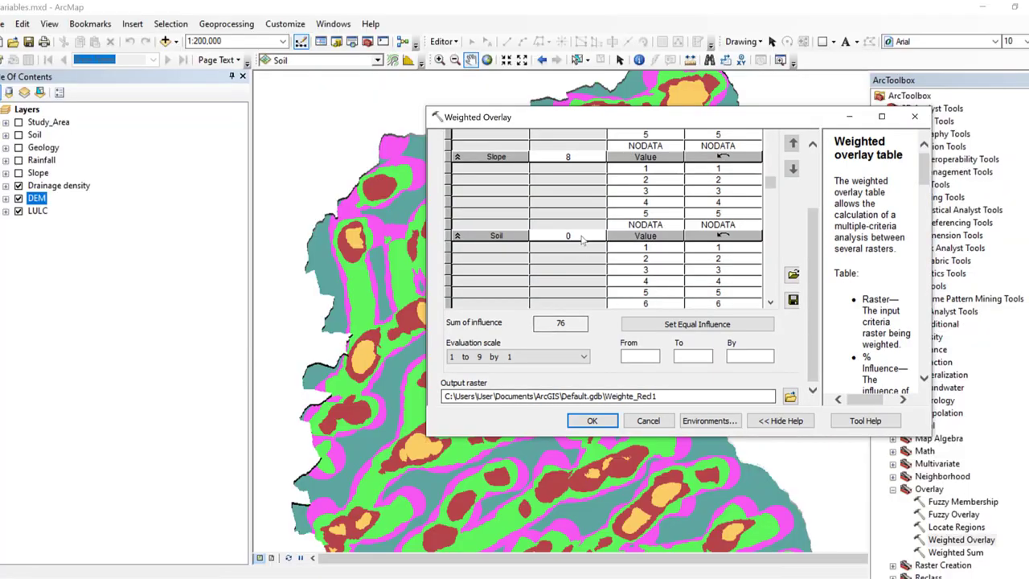
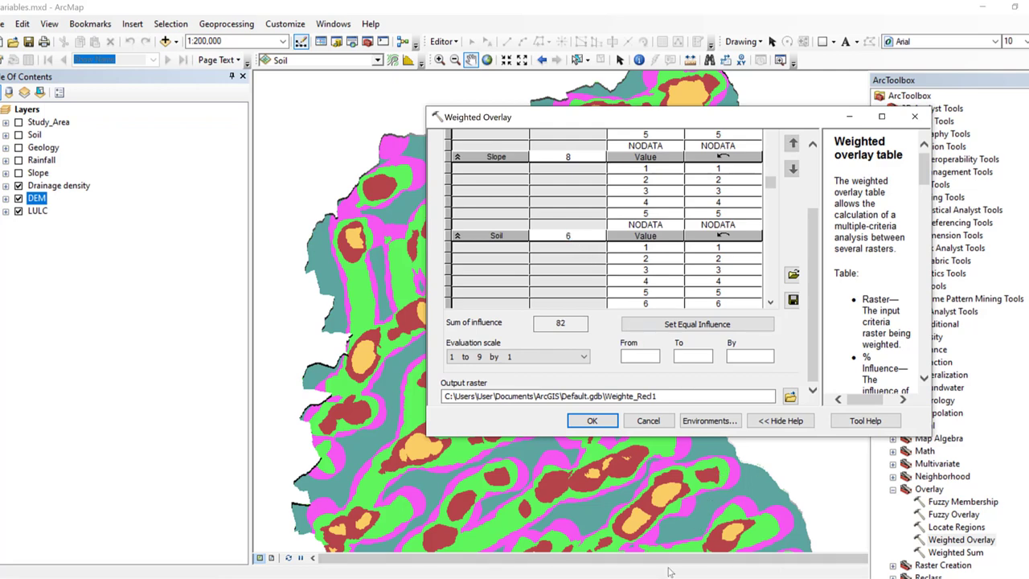
Check the Geology and LULC weights in the Excel Summary sheet and set their ArcMap influences to 8 and 10
{"action": "left_click", "coordinate": [770, 302]}
{"action": "left_click", "coordinate": [770, 302]}
{"action": "left_click", "coordinate": [770, 302]}
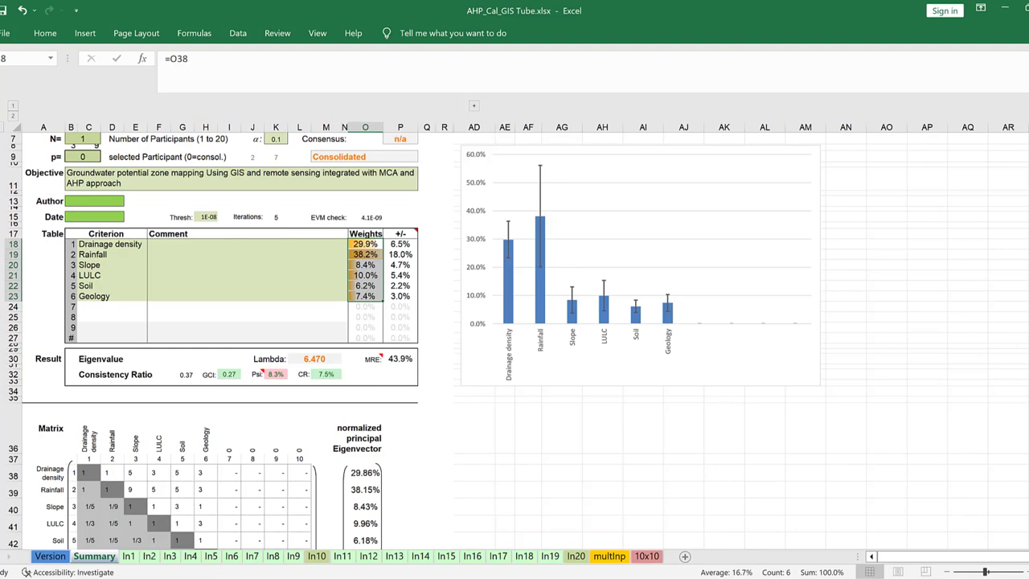
{"action": "left_click", "coordinate": [315, 547]}
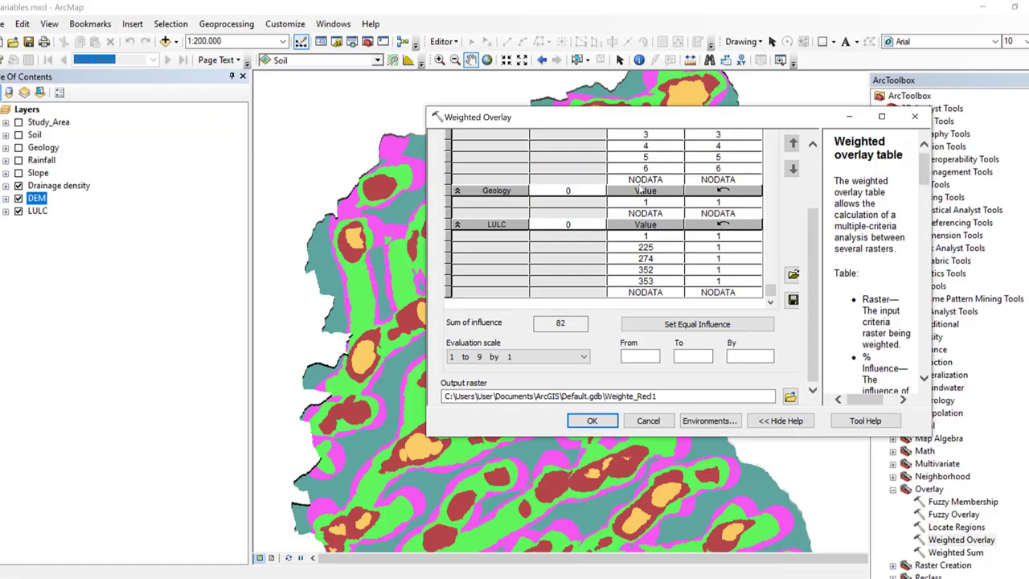
{"action": "left_click", "coordinate": [589, 191]}
{"action": "type", "text": "7"}
{"action": "key", "text": "BackSpace"}
{"action": "key", "text": "BackSpace"}
{"action": "key", "text": "BackSpace"}
{"action": "type", "text": "8"}
{"action": "left_click", "coordinate": [580, 225]}
{"action": "type", "text": "10"}
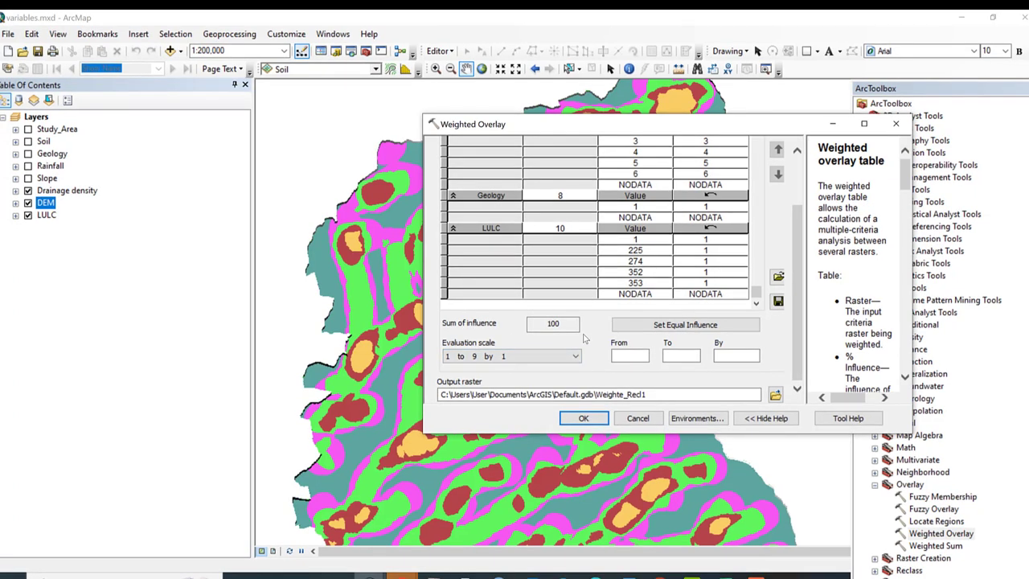
Set the weighted overlay's evaluation scale to 1 to 5 by 1
{"action": "left_click_drag", "start_coordinate": [563, 324], "coordinate": [543, 326]}
{"action": "left_click", "coordinate": [509, 361]}
{"action": "left_click", "coordinate": [480, 378]}
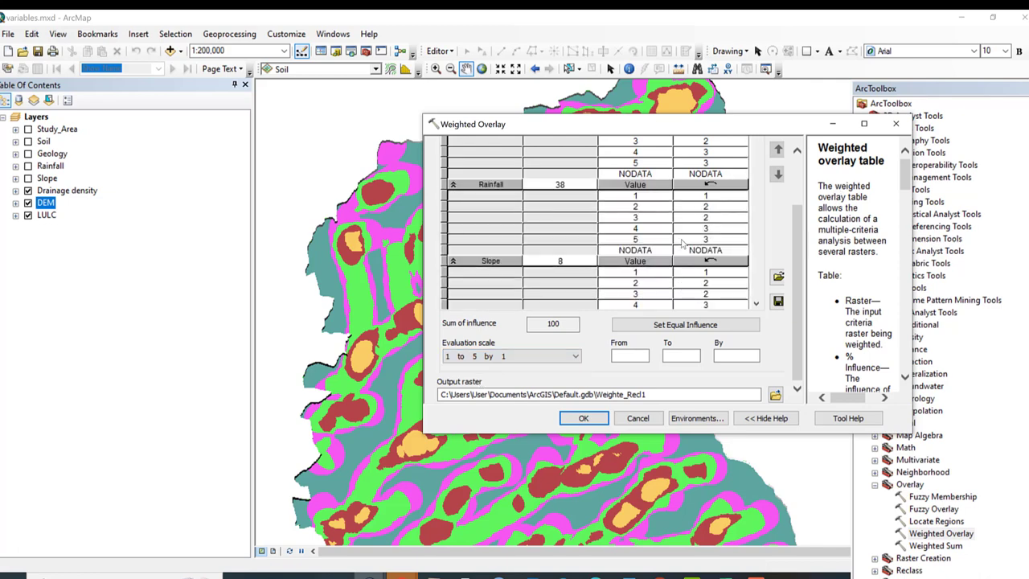
Reverse the Drainage density scale values, assigning 5, 4, 3, 2 and 1 to classes 1 through 5
{"action": "left_click_drag", "start_coordinate": [802, 208], "coordinate": [801, 155]}
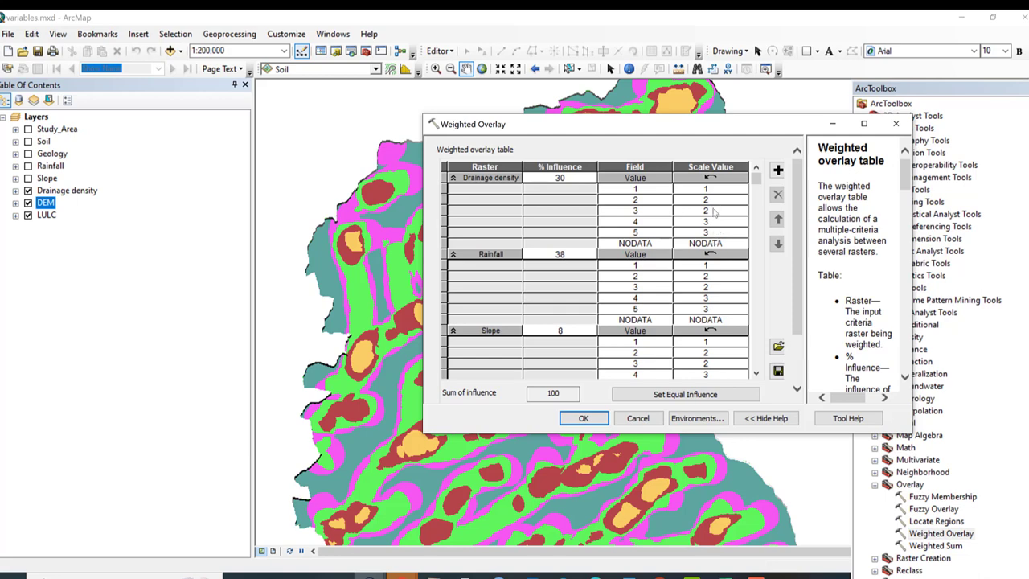
{"action": "left_click", "coordinate": [737, 190]}
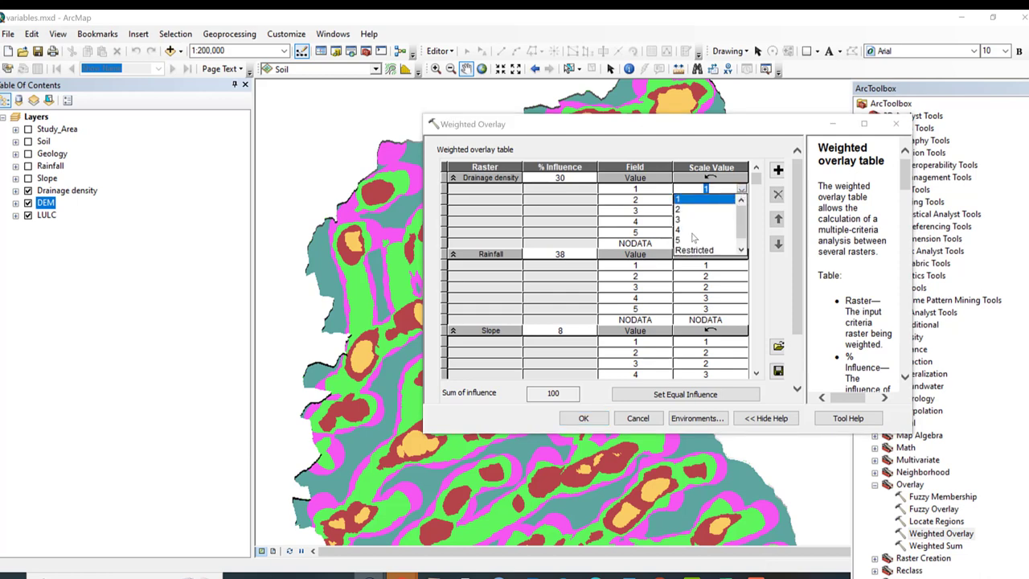
{"action": "left_click", "coordinate": [681, 240]}
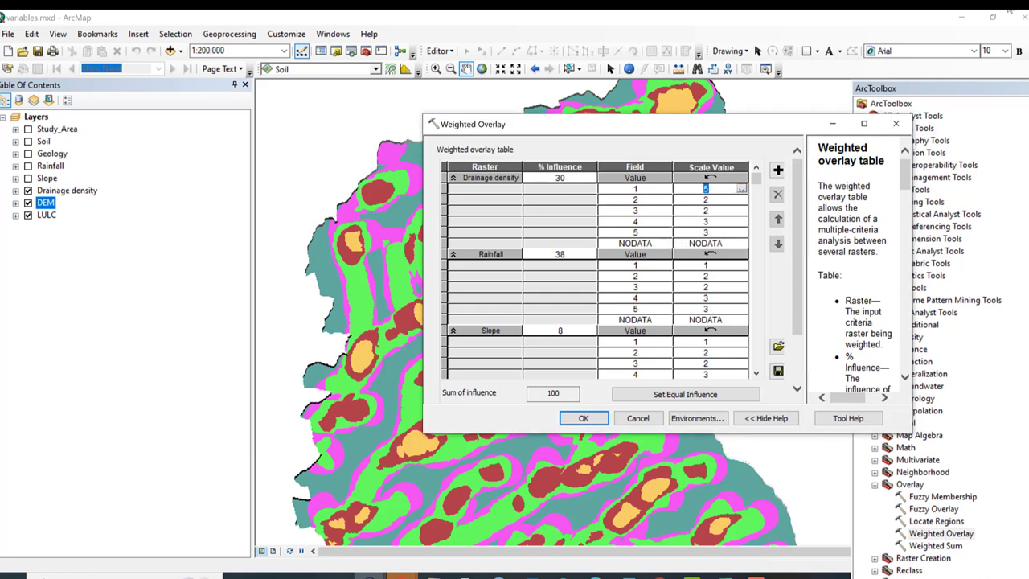
{"action": "left_click", "coordinate": [741, 201]}
{"action": "left_click", "coordinate": [740, 201]}
{"action": "left_click", "coordinate": [688, 231]}
{"action": "left_click", "coordinate": [707, 210]}
{"action": "left_click", "coordinate": [740, 211]}
{"action": "left_click", "coordinate": [687, 231]}
{"action": "left_click", "coordinate": [733, 221]}
{"action": "left_click", "coordinate": [740, 221]}
{"action": "left_click", "coordinate": [685, 231]}
{"action": "left_click", "coordinate": [732, 232]}
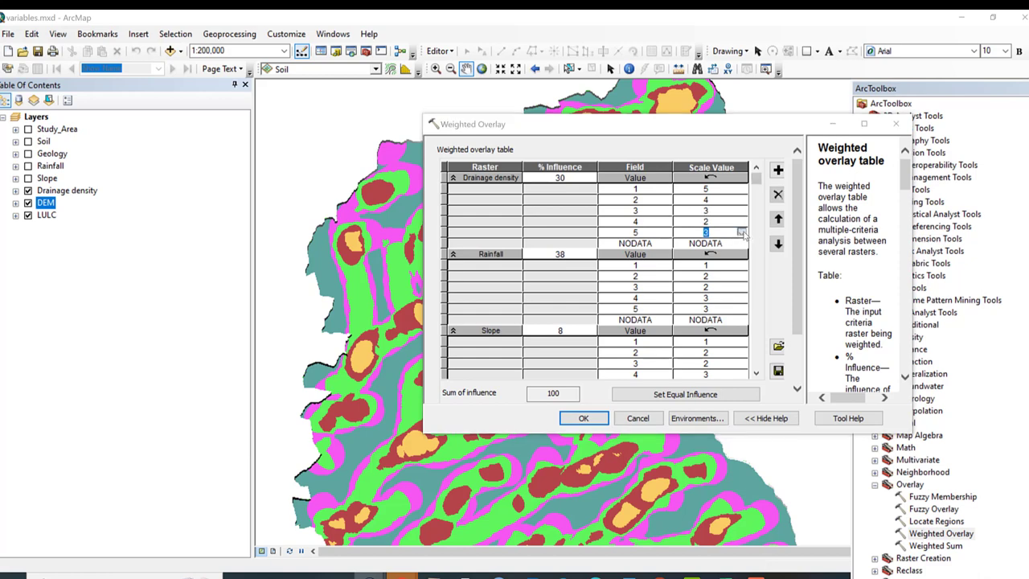
{"action": "left_click", "coordinate": [741, 233]}
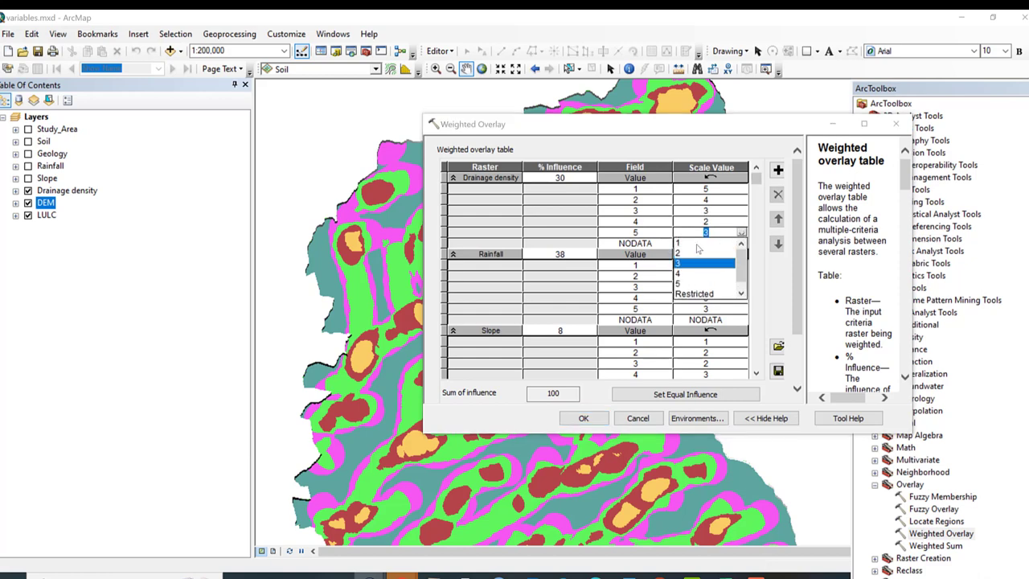
{"action": "left_click", "coordinate": [696, 244]}
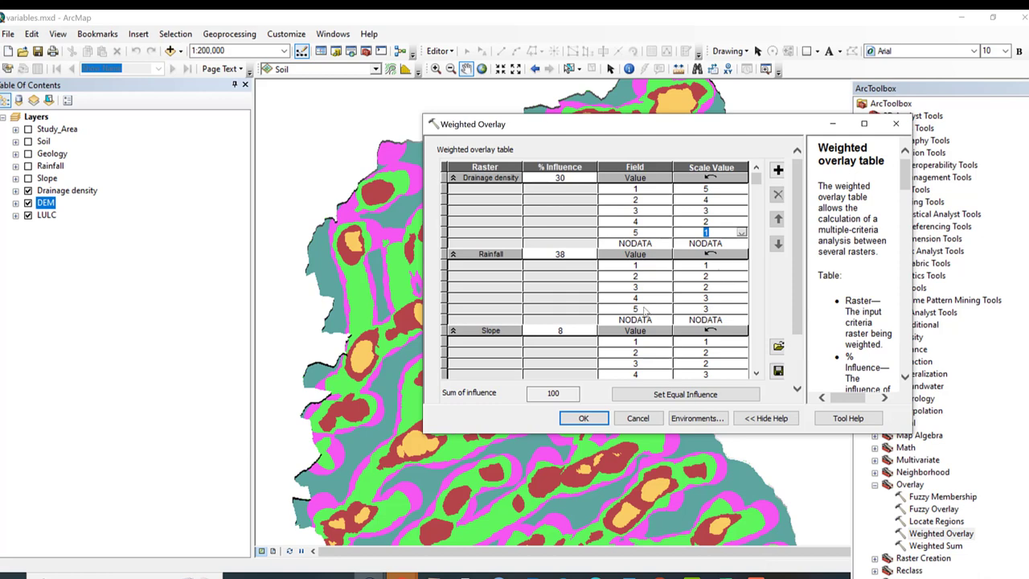
Set the Rainfall scale values of classes 3, 4 and 5 to 3, 4 and 5
{"action": "left_click", "coordinate": [717, 288]}
{"action": "left_click", "coordinate": [741, 287]}
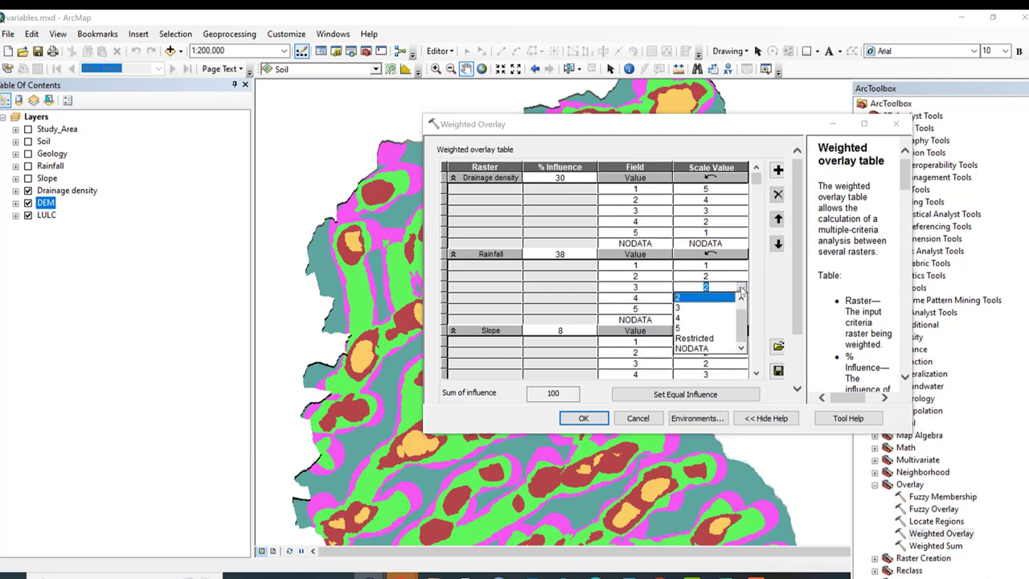
{"action": "left_click", "coordinate": [701, 308]}
{"action": "left_click", "coordinate": [731, 298]}
{"action": "left_click", "coordinate": [741, 299]}
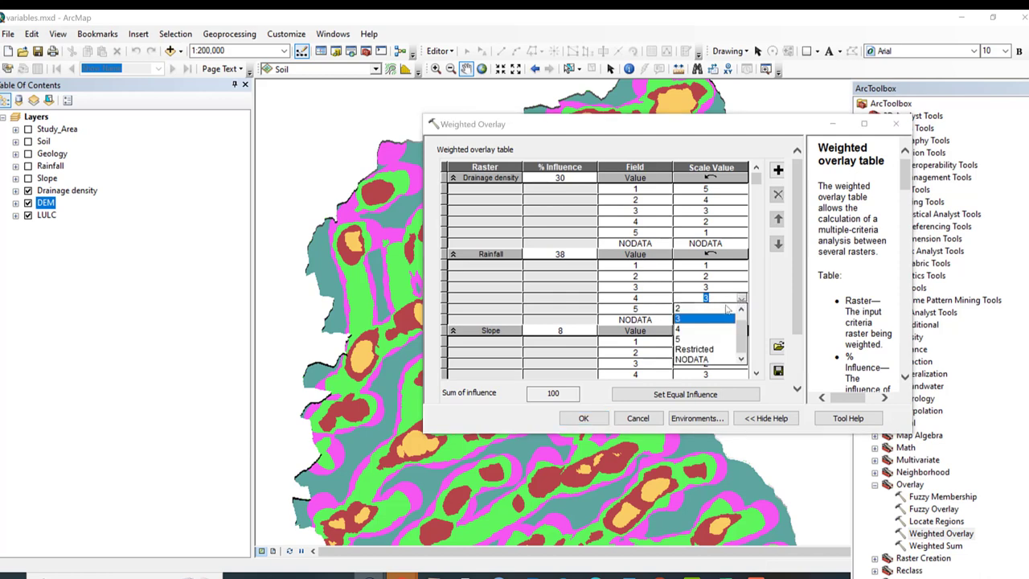
{"action": "left_click", "coordinate": [686, 330]}
{"action": "left_click", "coordinate": [727, 309]}
{"action": "left_click", "coordinate": [740, 309]}
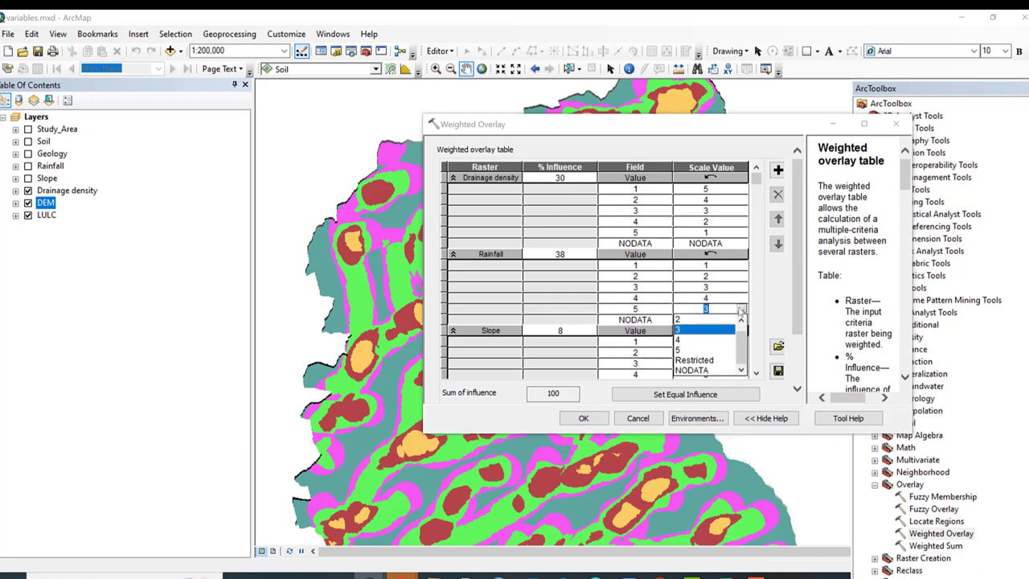
{"action": "left_click", "coordinate": [741, 310]}
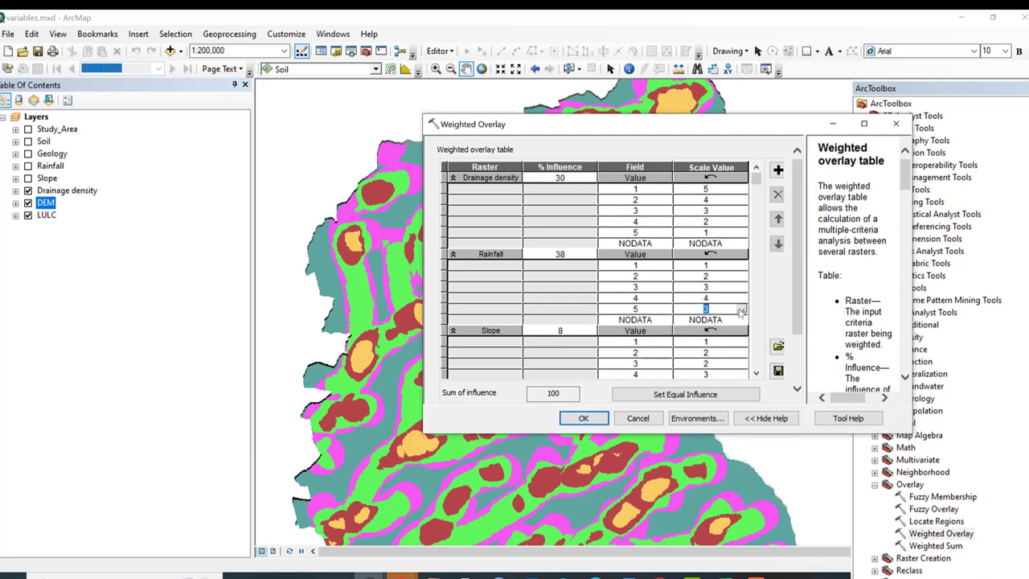
{"action": "left_click", "coordinate": [741, 308]}
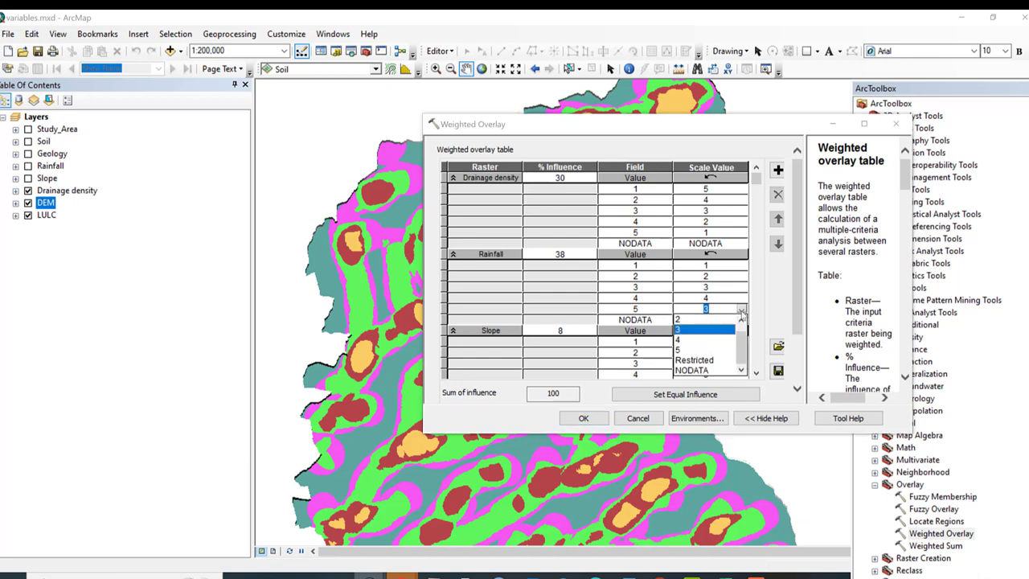
{"action": "left_click", "coordinate": [689, 351]}
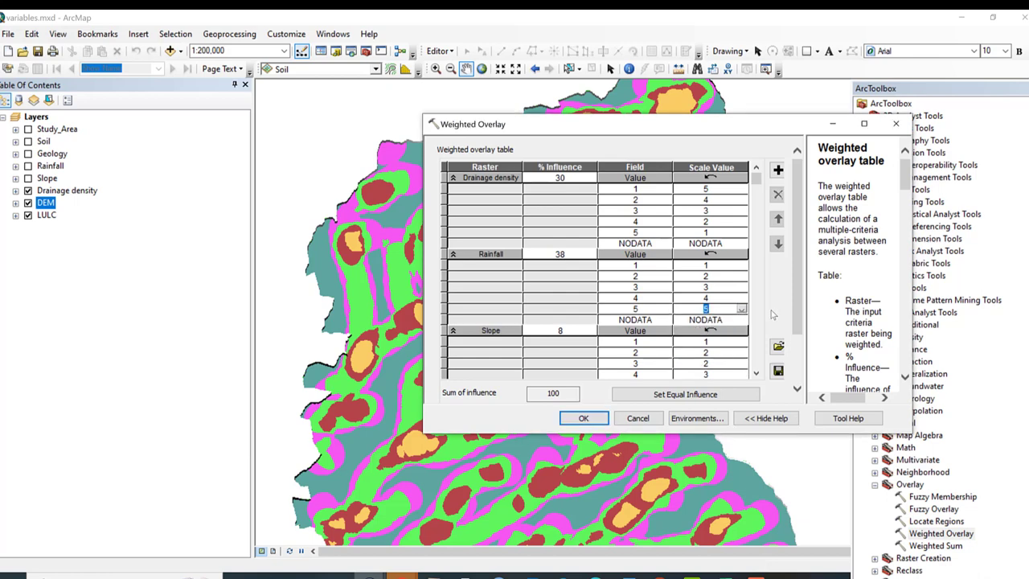
Assign Slope scale values of 5, 4, 3, 2 and 1 to classes 1 through 5
{"action": "left_click", "coordinate": [756, 373]}
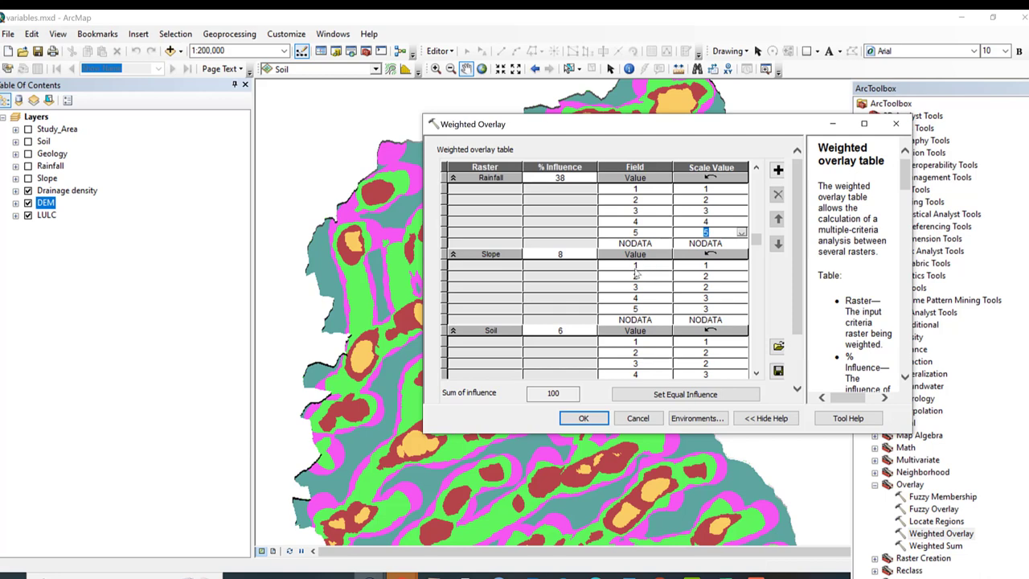
{"action": "left_click", "coordinate": [731, 266]}
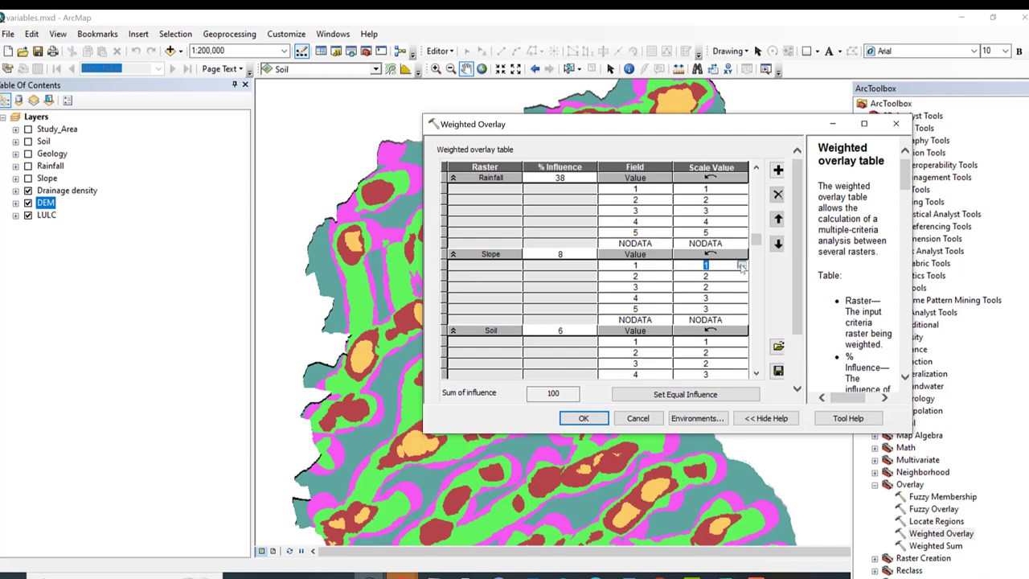
{"action": "left_click", "coordinate": [740, 266]}
{"action": "left_click", "coordinate": [689, 316]}
{"action": "left_click", "coordinate": [740, 277]}
{"action": "left_click", "coordinate": [741, 278]}
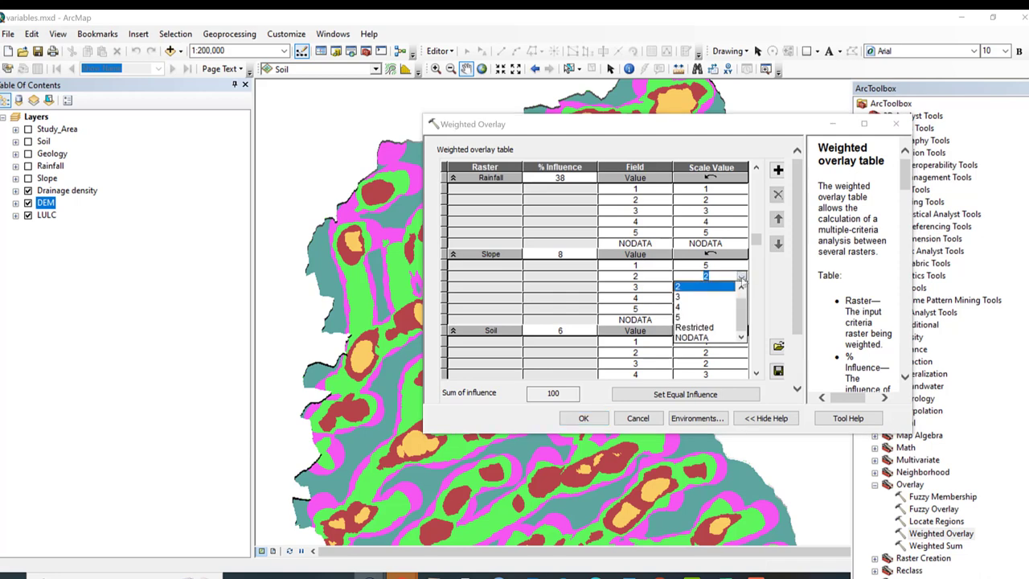
{"action": "left_click", "coordinate": [679, 307]}
{"action": "left_click", "coordinate": [740, 287]}
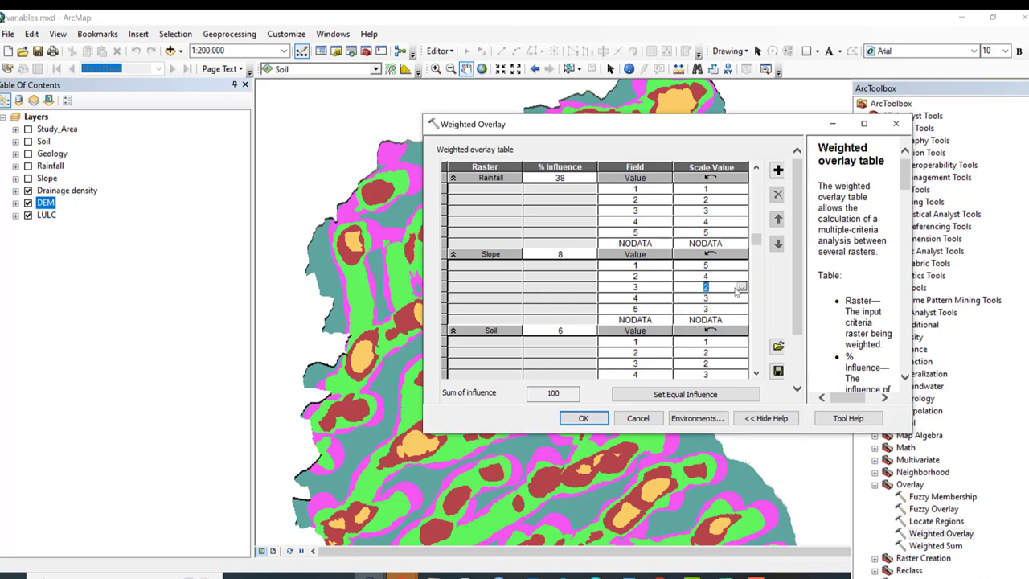
{"action": "left_click", "coordinate": [740, 288]}
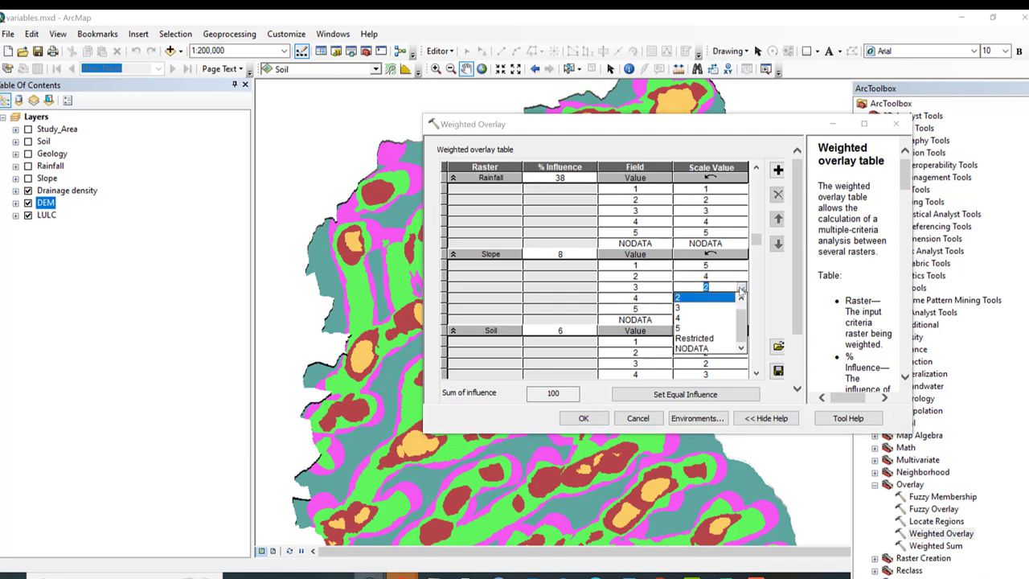
{"action": "left_click", "coordinate": [691, 309]}
{"action": "left_click", "coordinate": [740, 299]}
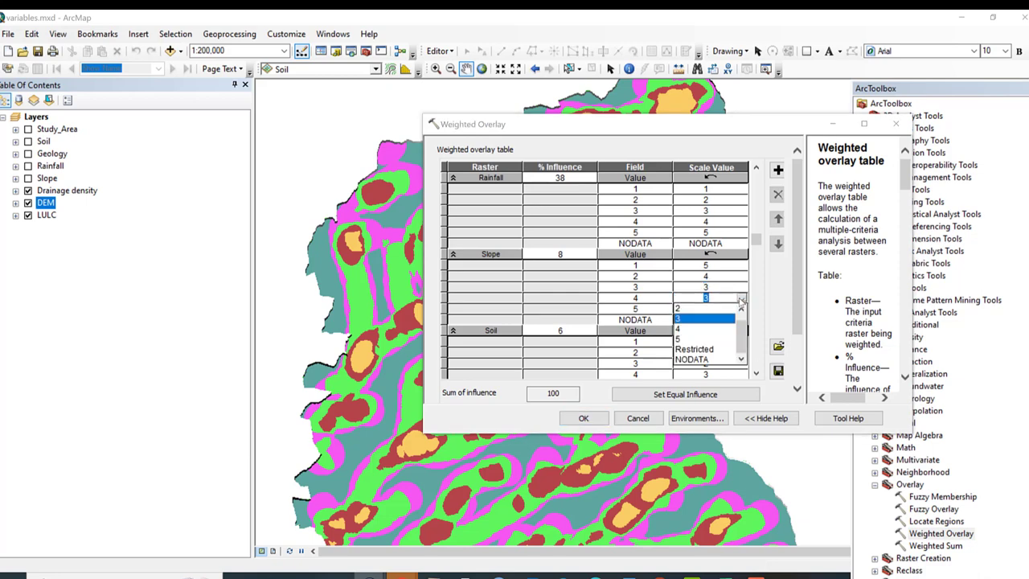
{"action": "left_click", "coordinate": [685, 312]}
{"action": "left_click", "coordinate": [731, 310]}
{"action": "left_click", "coordinate": [741, 309]}
{"action": "scroll", "coordinate": [697, 338], "scroll_direction": "up", "scroll_amount": 2}
{"action": "left_click", "coordinate": [688, 320]}
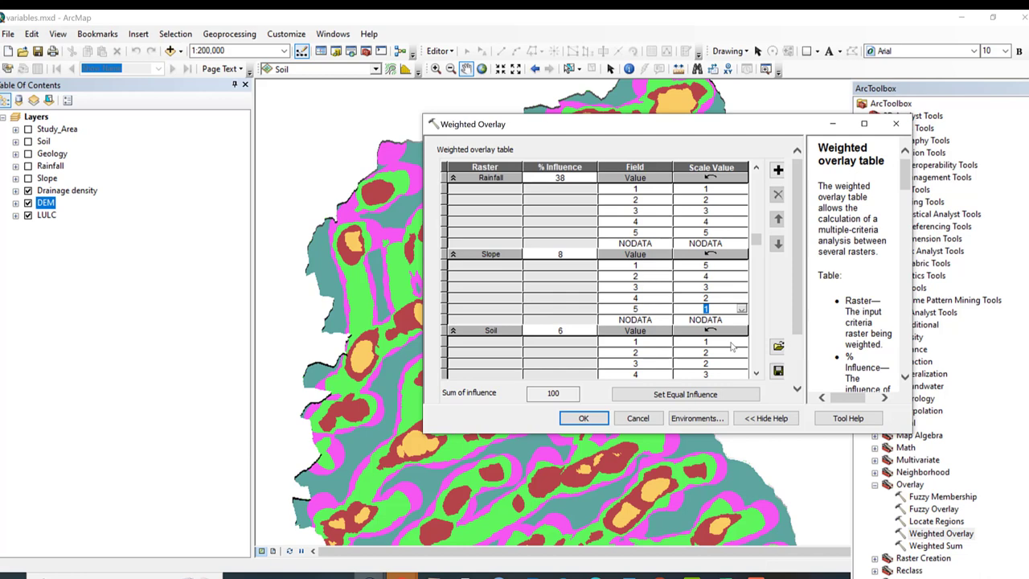
Bring the Soil classes of the weighted overlay table into view and turn on the Soil and Geology layers in the map
{"action": "left_click", "coordinate": [798, 390]}
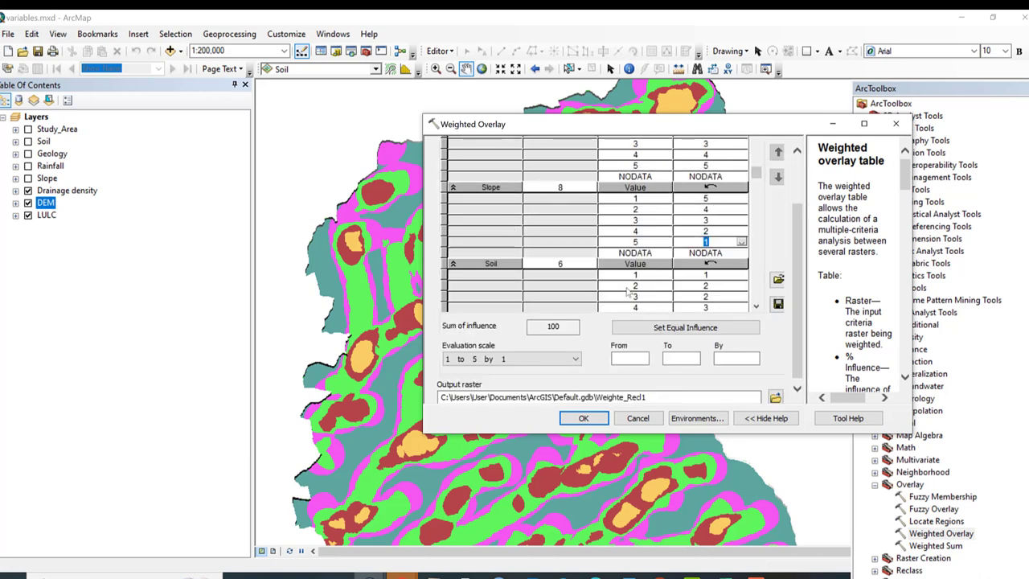
{"action": "left_click", "coordinate": [755, 307]}
{"action": "scroll", "coordinate": [755, 310], "scroll_direction": "down", "scroll_amount": 3}
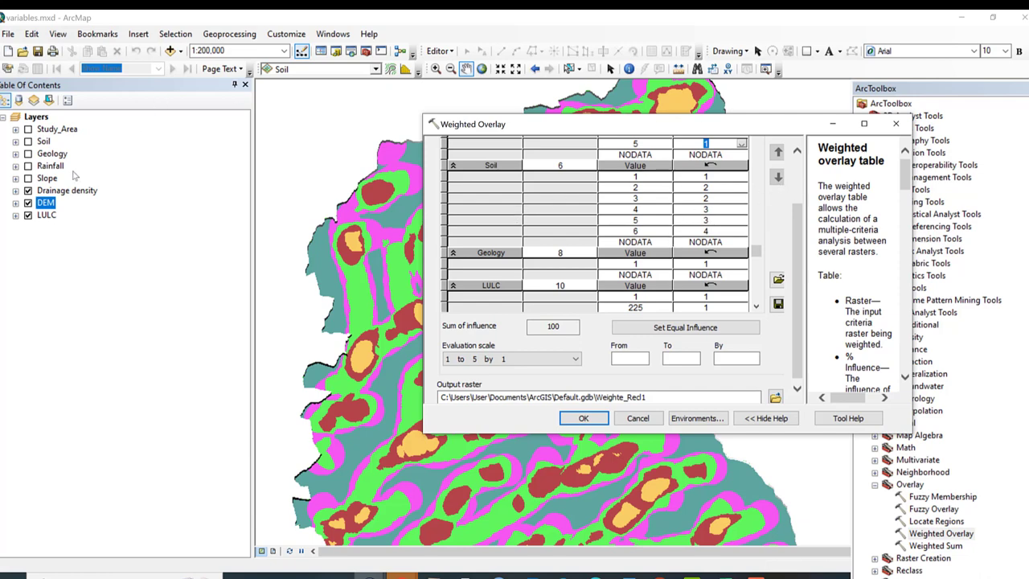
{"action": "left_click", "coordinate": [28, 141]}
{"action": "left_click", "coordinate": [28, 154]}
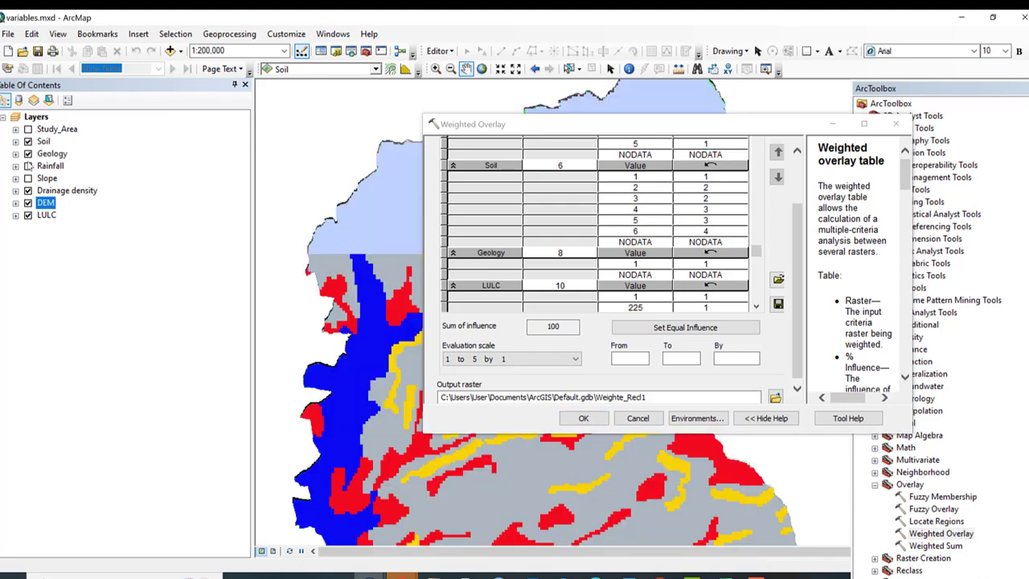
Turn on the Rainfall and Slope layers and expand the Soil layer's legend to show its soil types
{"action": "left_click", "coordinate": [29, 165]}
{"action": "left_click", "coordinate": [28, 178]}
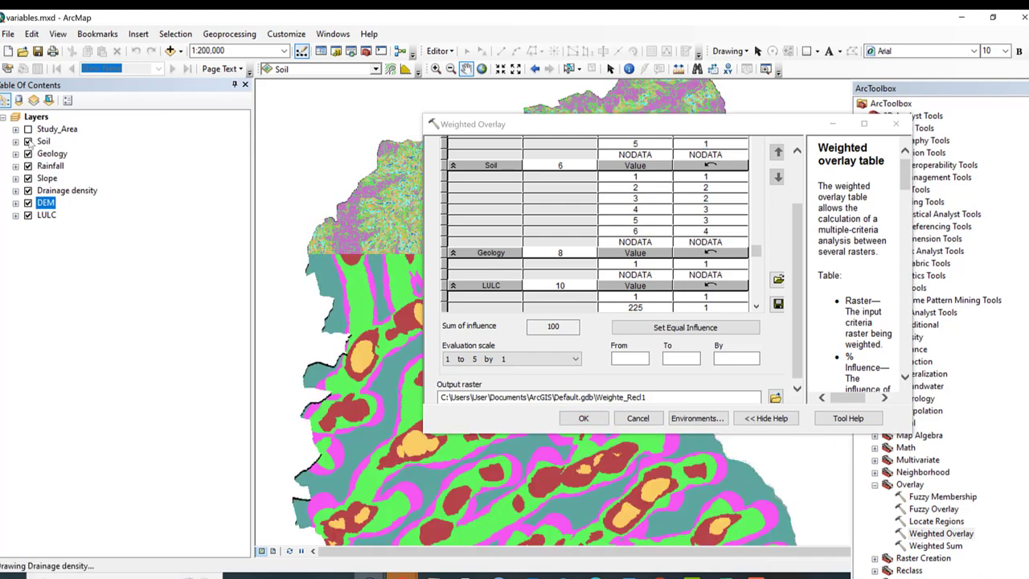
{"action": "left_click", "coordinate": [15, 142]}
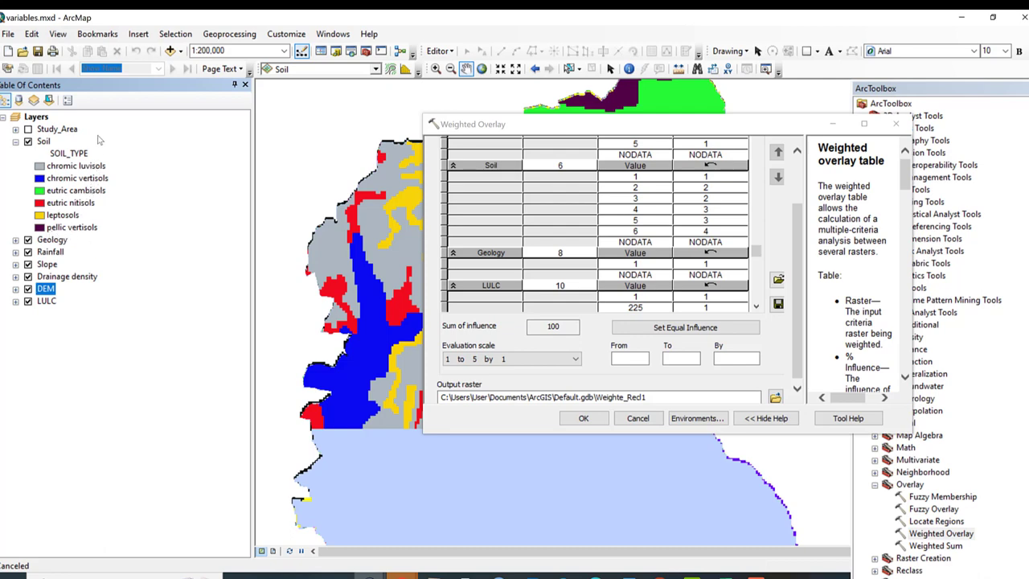
{"action": "left_click", "coordinate": [15, 142]}
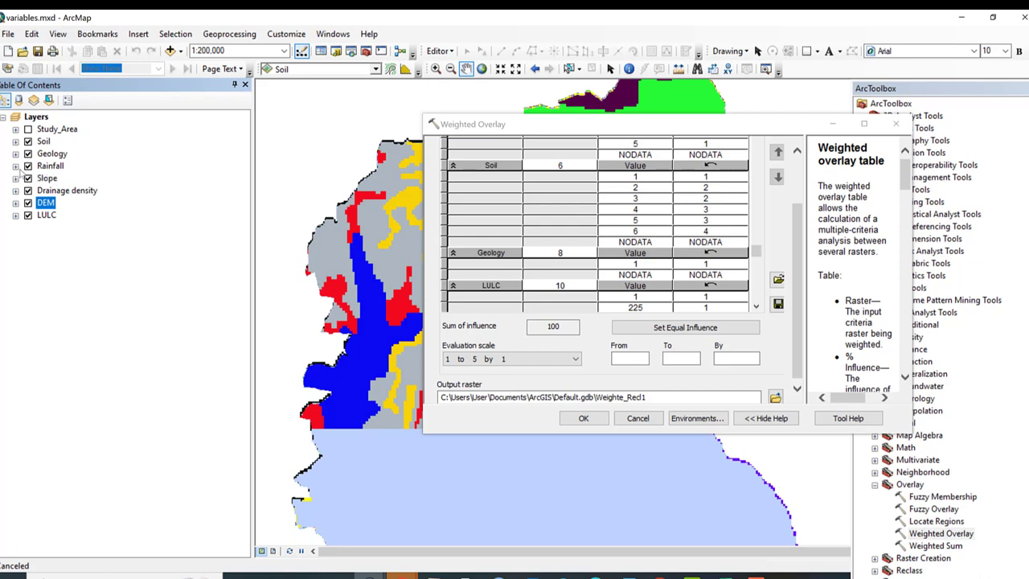
{"action": "left_click", "coordinate": [15, 142]}
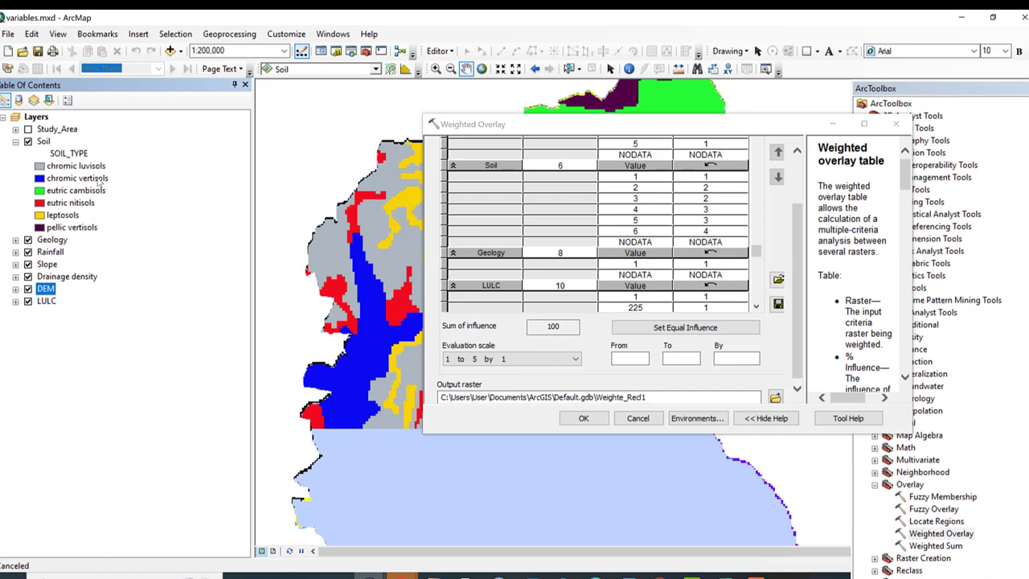
Set the Soil scale values of classes 2 and 6 to 5 in the weighted overlay table
{"action": "left_click", "coordinate": [741, 188]}
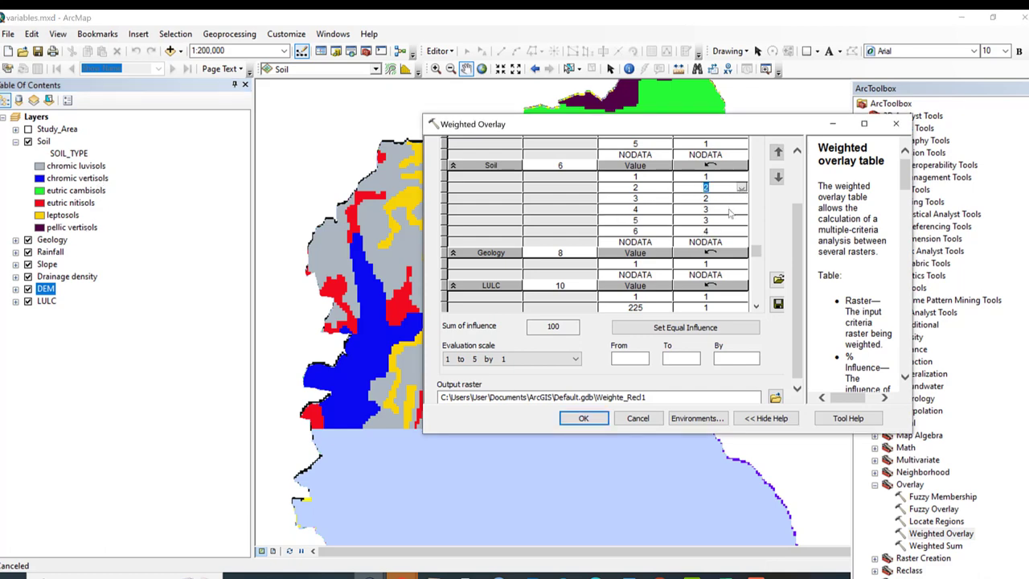
{"action": "left_click", "coordinate": [741, 188]}
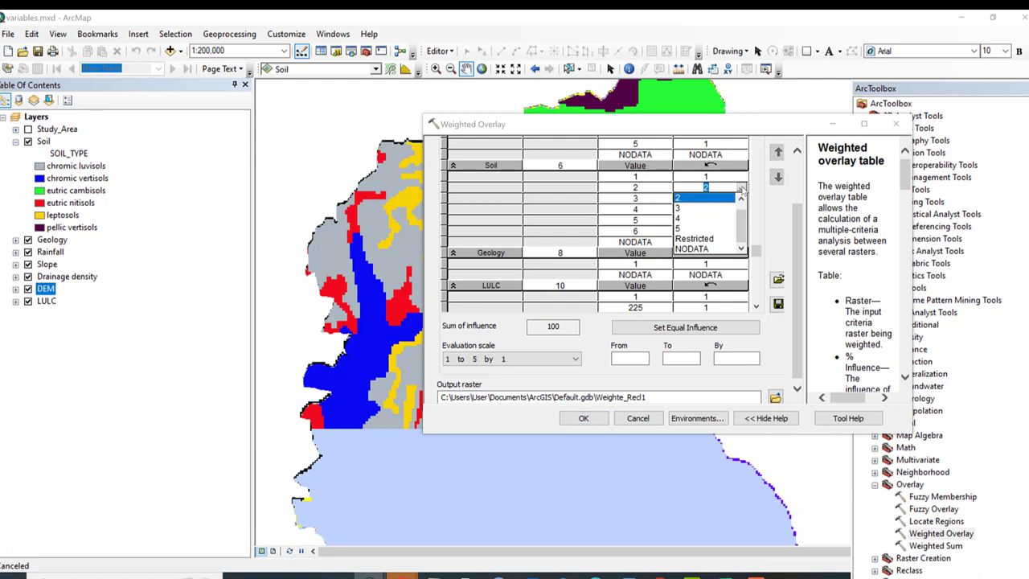
{"action": "left_click", "coordinate": [703, 228]}
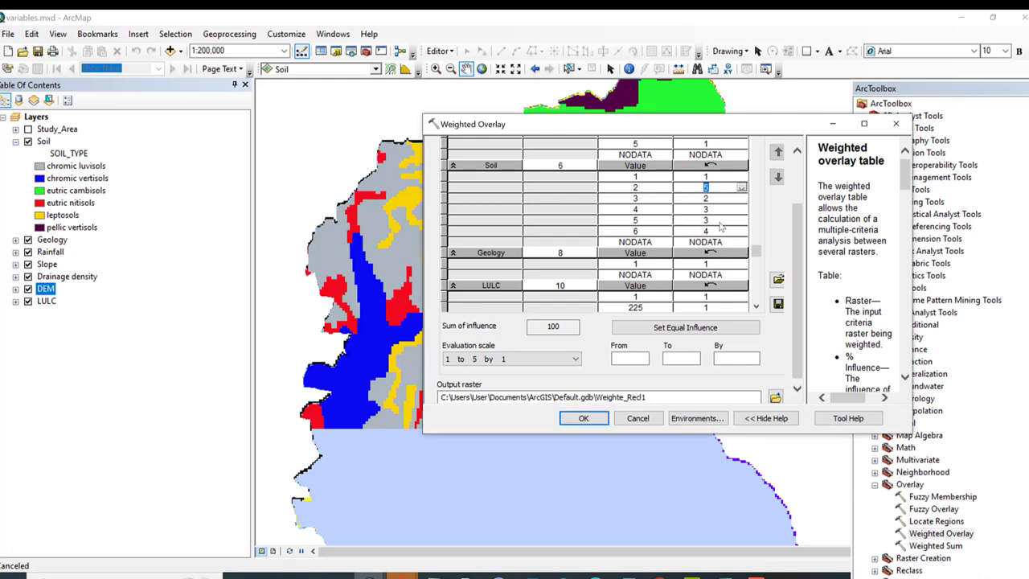
{"action": "left_click", "coordinate": [721, 232]}
{"action": "left_click", "coordinate": [740, 232]}
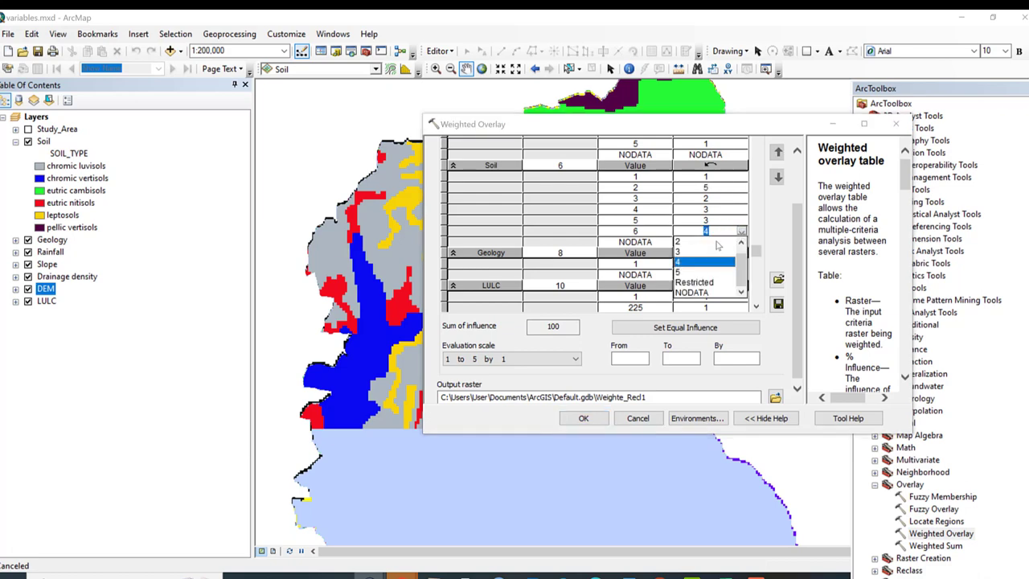
{"action": "left_click", "coordinate": [690, 274]}
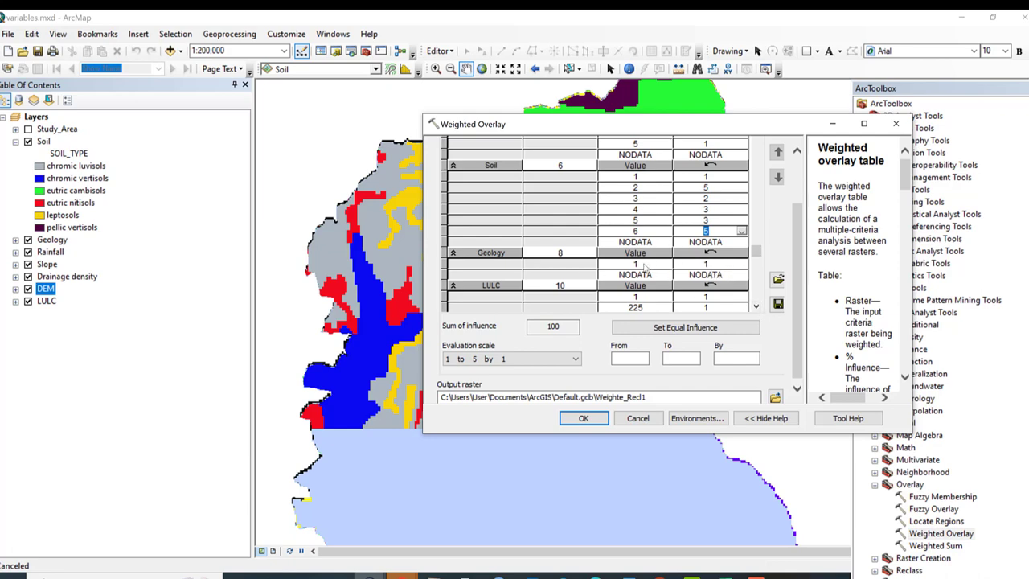
Set the scale value of Geology class 1 to 4 in the weighted overlay table
{"action": "left_click", "coordinate": [735, 264]}
{"action": "left_click", "coordinate": [741, 266]}
{"action": "left_click", "coordinate": [741, 268]}
{"action": "left_click", "coordinate": [741, 266]}
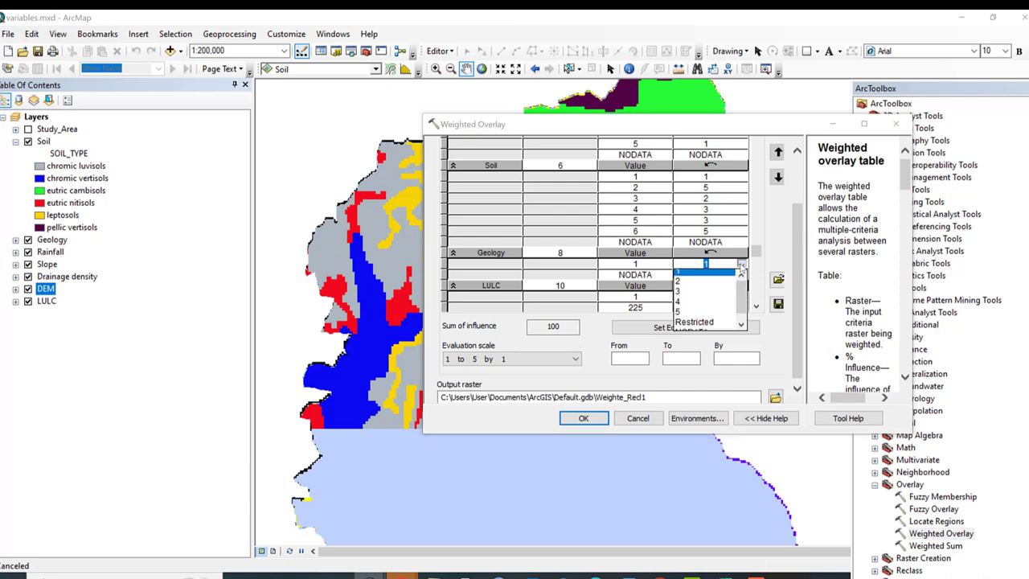
{"action": "left_click", "coordinate": [682, 301]}
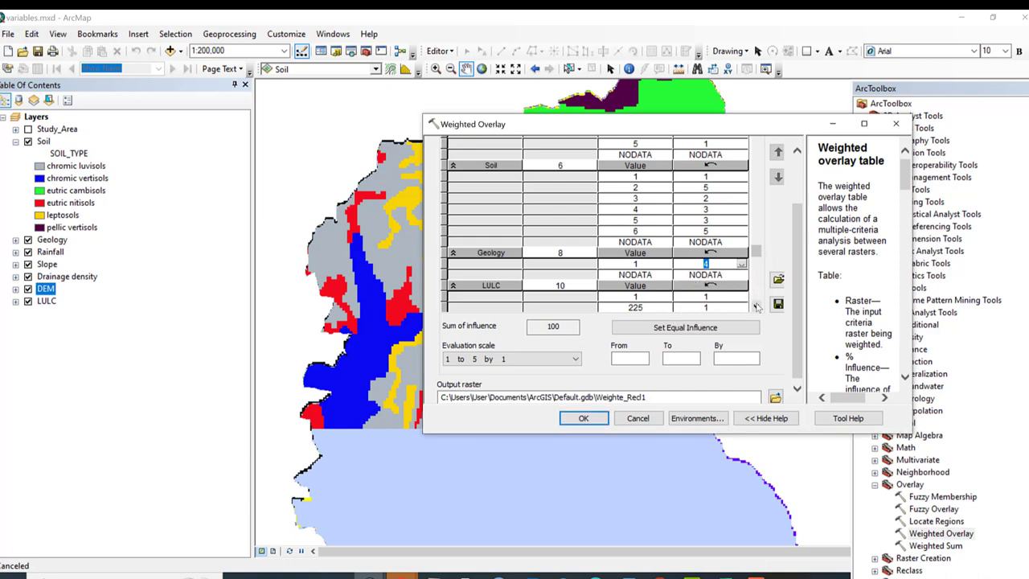
Bring the LULC classes of the overlay table into view, expand the LULC layer's legend and open its attribute table
{"action": "left_click", "coordinate": [755, 306]}
{"action": "left_click", "coordinate": [755, 306]}
{"action": "left_click", "coordinate": [755, 306]}
{"action": "left_click", "coordinate": [755, 307]}
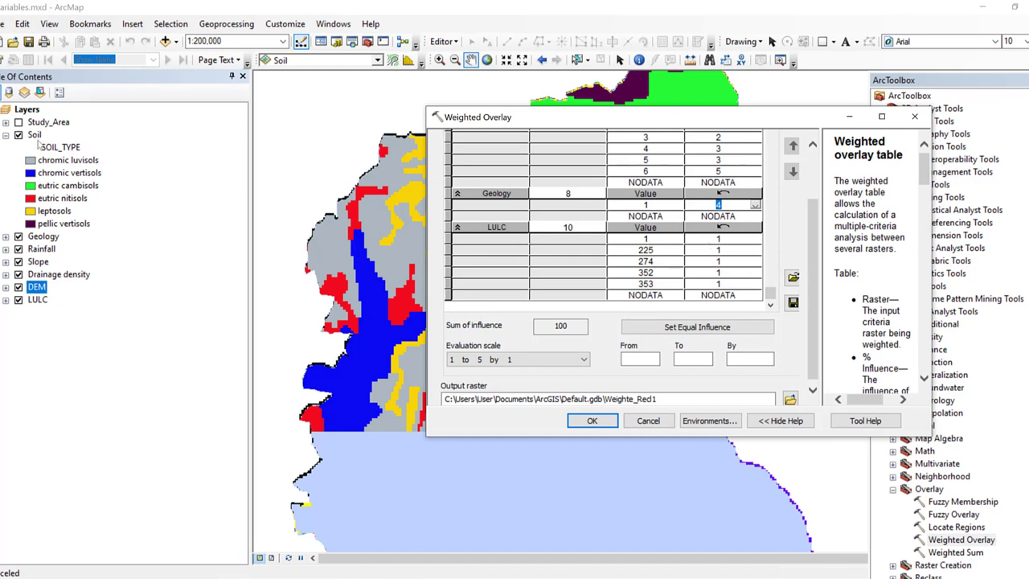
{"action": "left_click", "coordinate": [6, 300]}
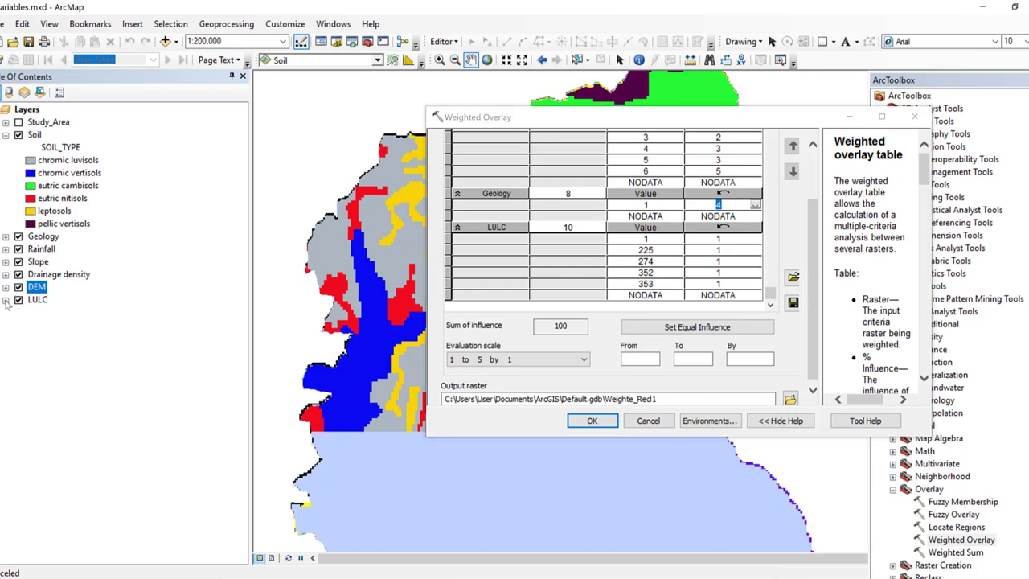
{"action": "left_click", "coordinate": [37, 300]}
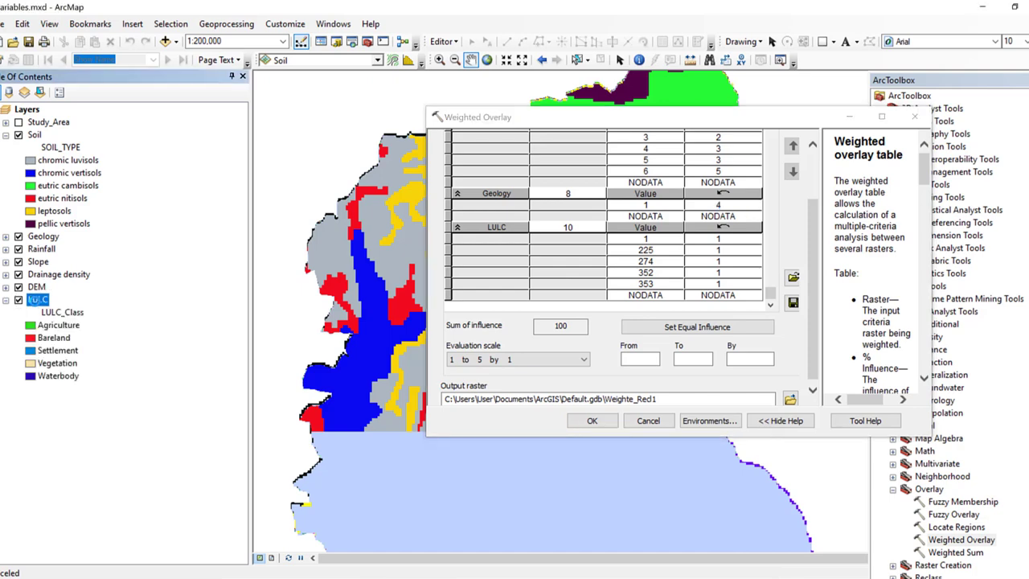
{"action": "right_click", "coordinate": [36, 300]}
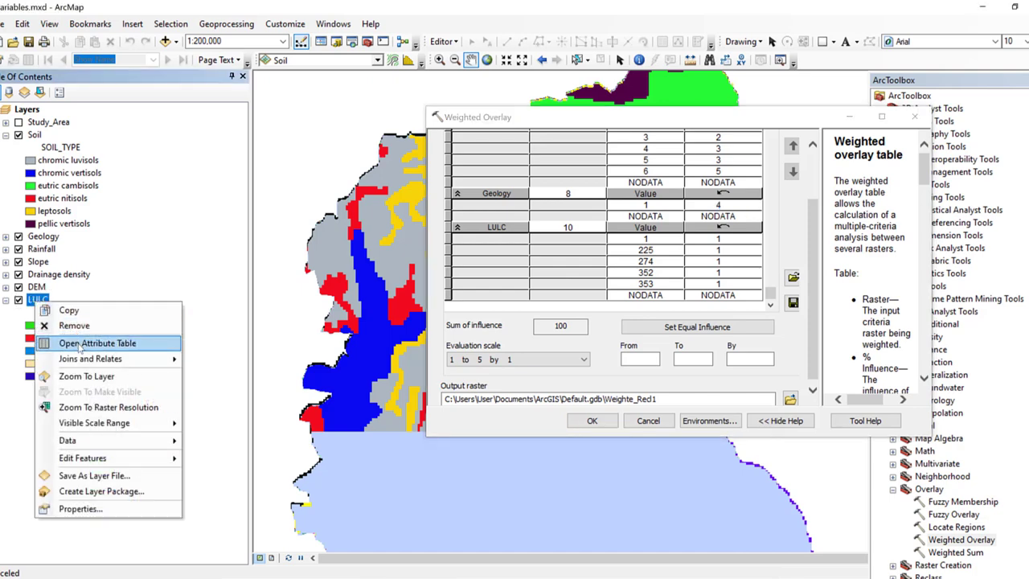
{"action": "left_click", "coordinate": [80, 339]}
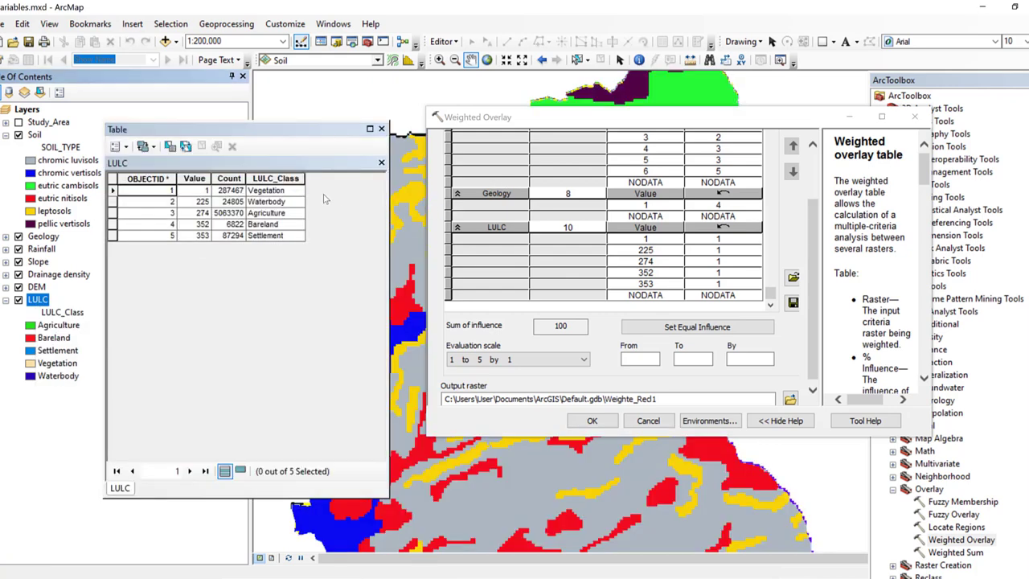
Assign LULC scale values of 5 to values 1 and 225 and 4 to value 274
{"action": "left_click", "coordinate": [751, 240]}
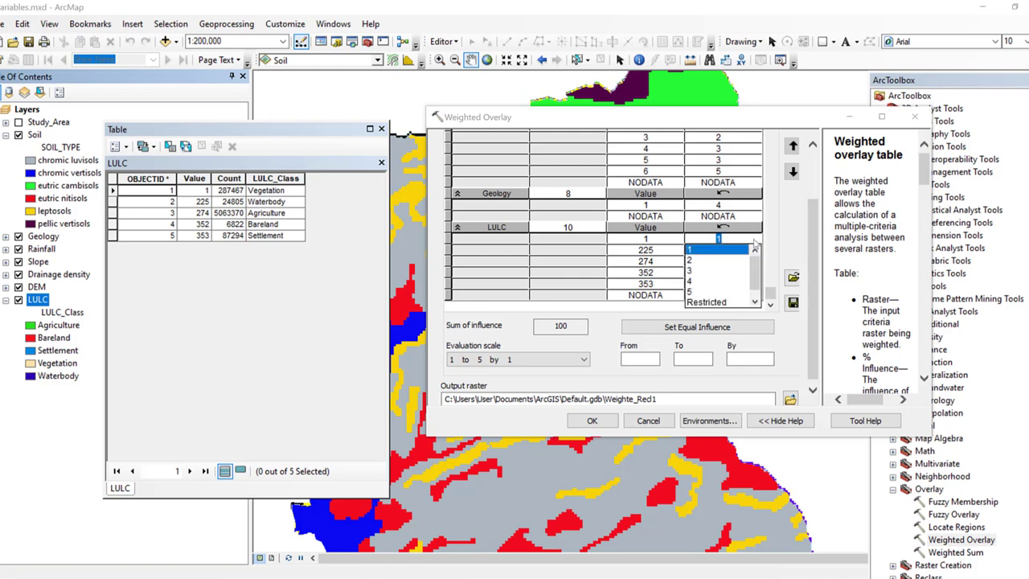
{"action": "left_click", "coordinate": [691, 292]}
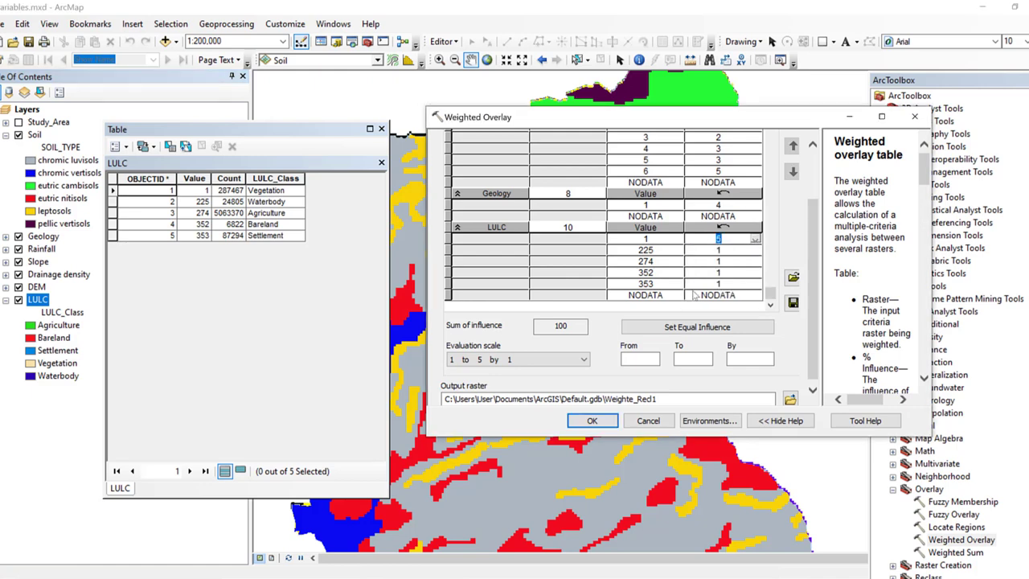
{"action": "left_click", "coordinate": [755, 251]}
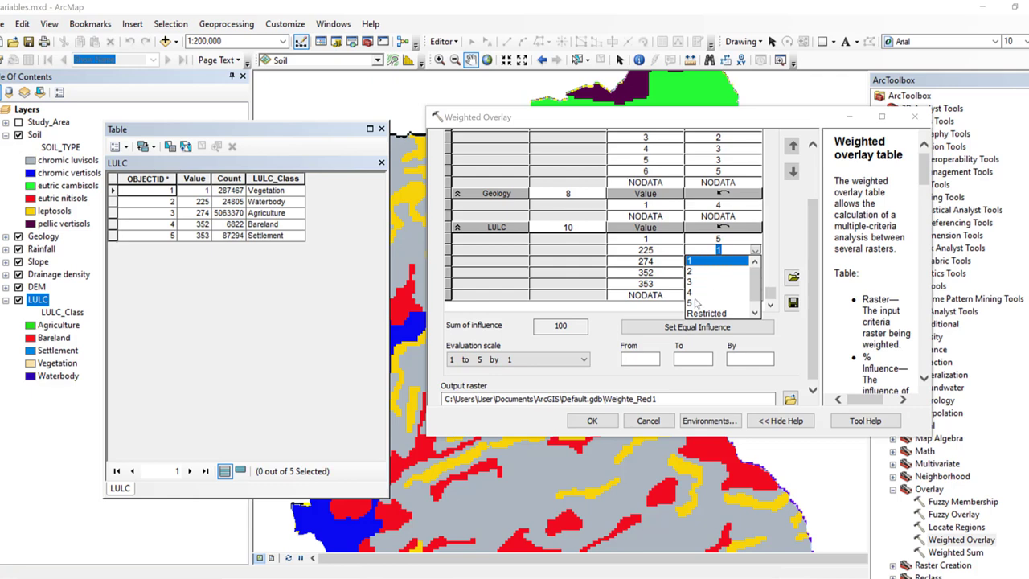
{"action": "left_click", "coordinate": [696, 303]}
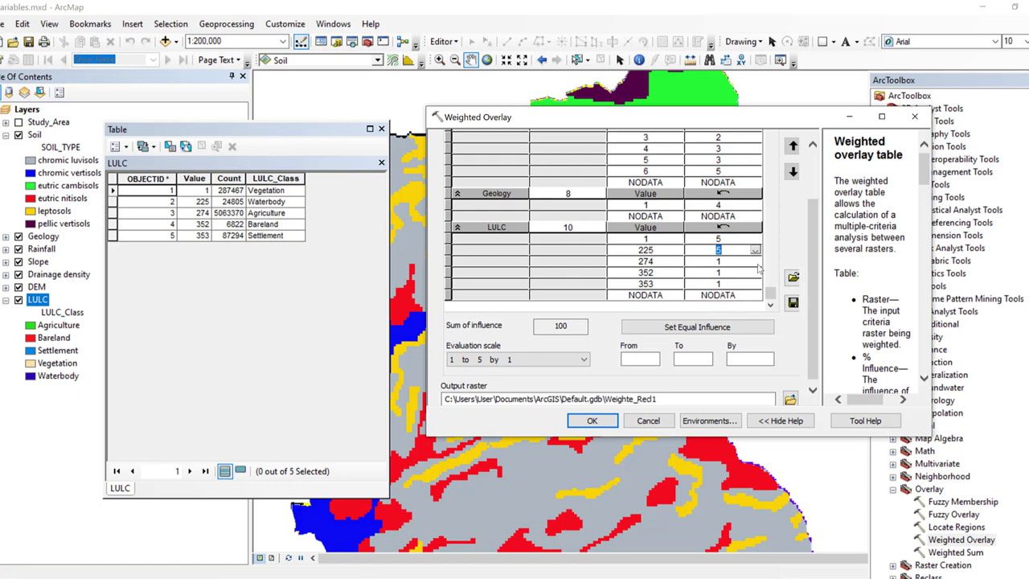
{"action": "left_click", "coordinate": [755, 261]}
{"action": "left_click", "coordinate": [719, 303]}
Assign a scale value of 1 to LULC values 352 (Bareland) and 353 (Settlement)
{"action": "left_click", "coordinate": [757, 273]}
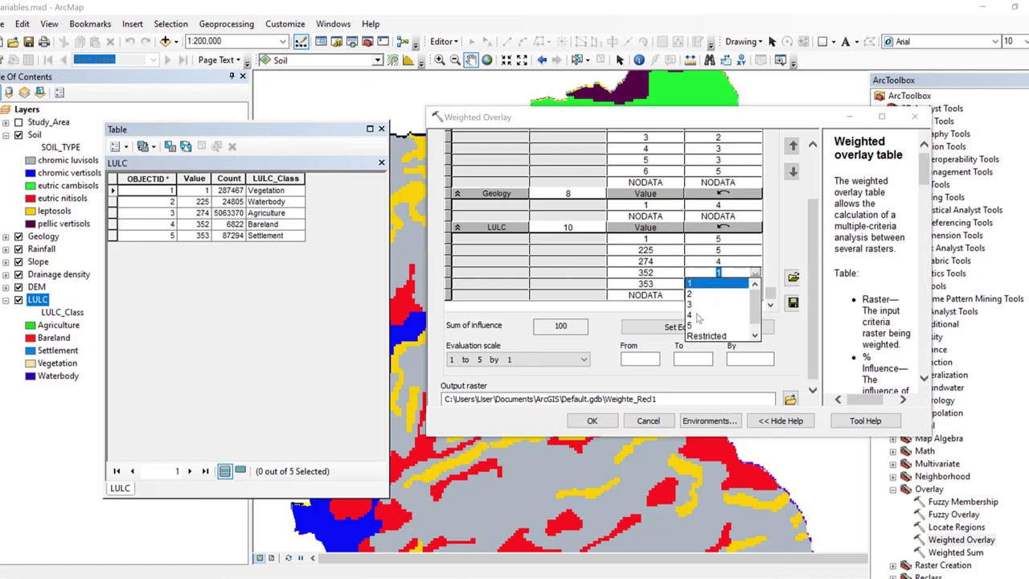
{"action": "left_click", "coordinate": [696, 315]}
{"action": "left_click", "coordinate": [756, 274]}
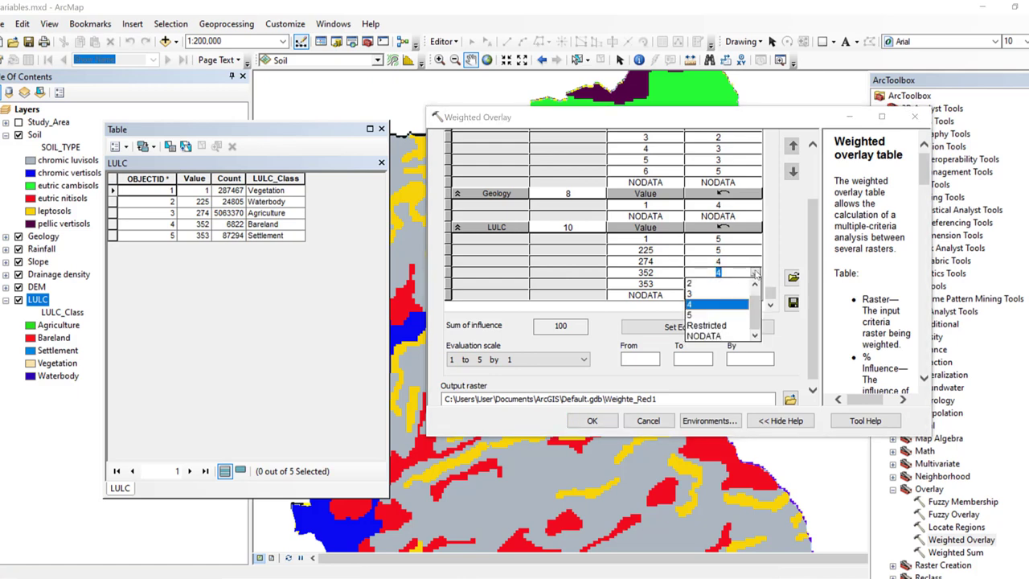
{"action": "scroll", "coordinate": [723, 289], "scroll_direction": "up", "scroll_amount": 1}
{"action": "left_click", "coordinate": [712, 285]}
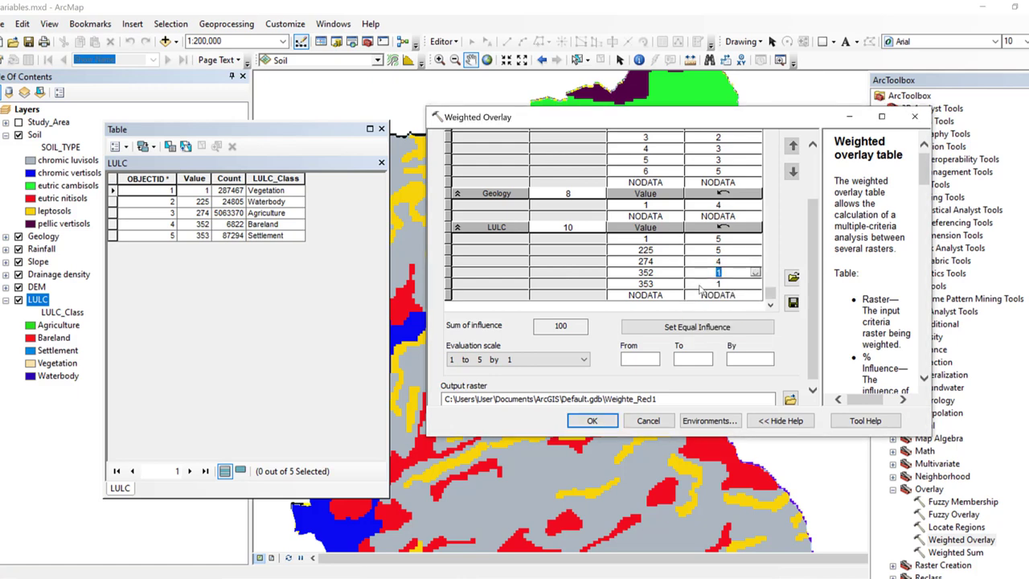
{"action": "left_click", "coordinate": [756, 285]}
{"action": "left_click", "coordinate": [756, 284]}
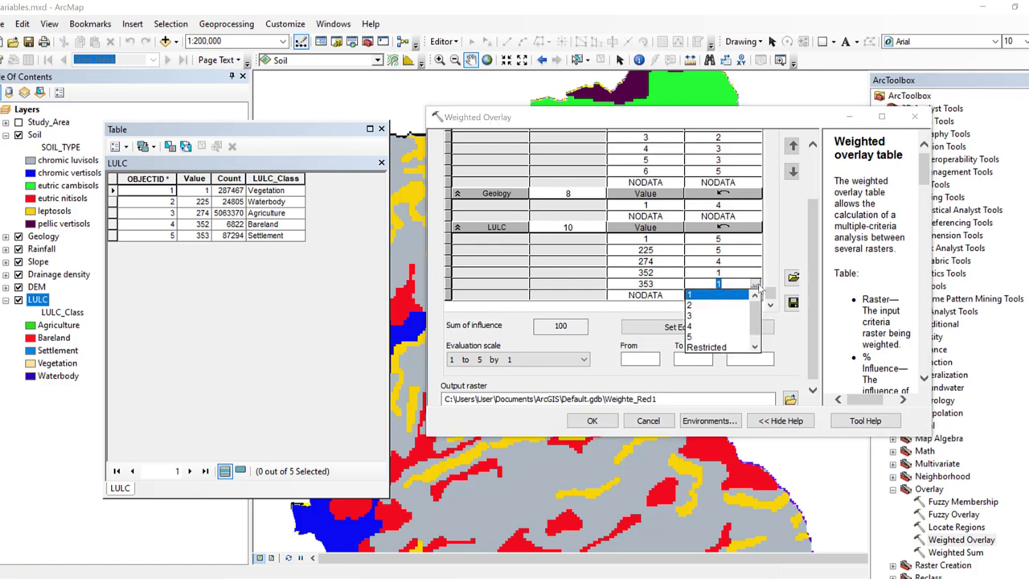
{"action": "left_click", "coordinate": [697, 299]}
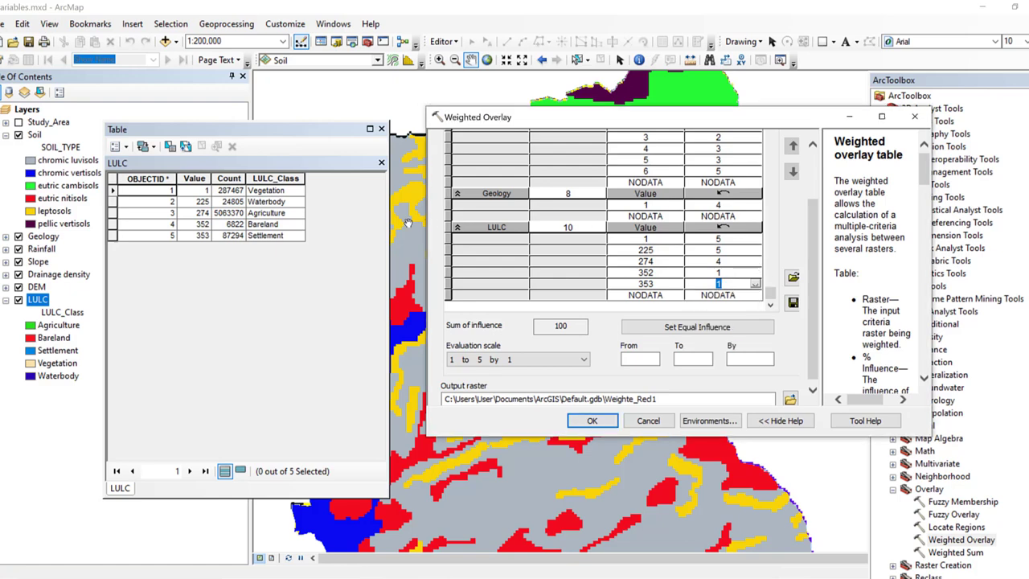
{"action": "left_click", "coordinate": [749, 273]}
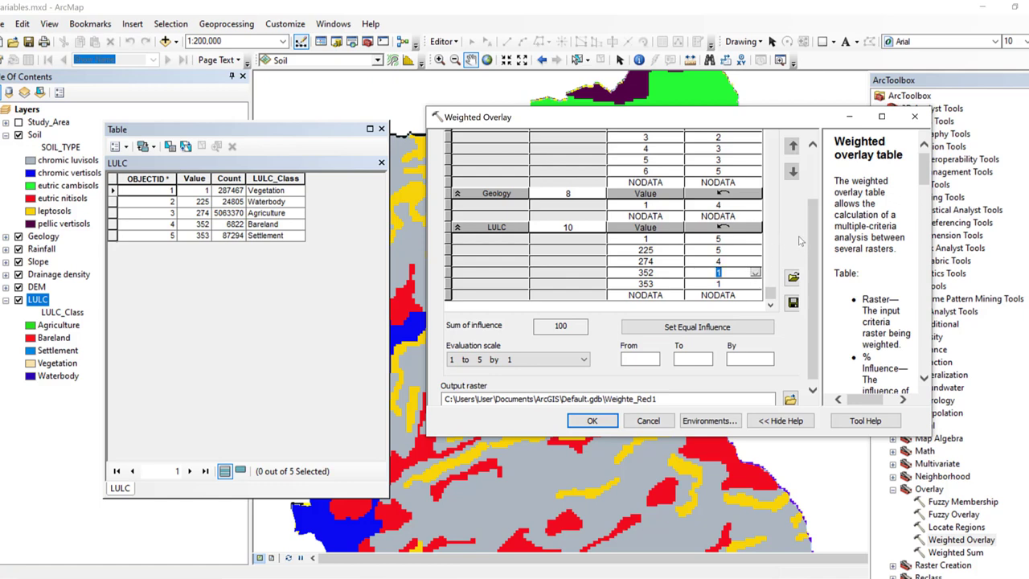
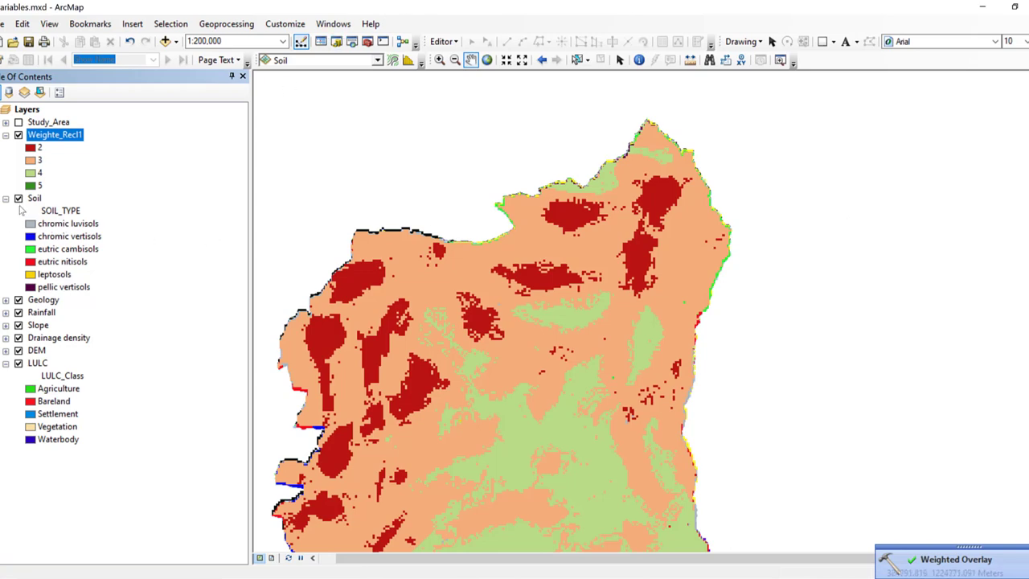
Turn off the Soil, Geology, Rainfall, Slope, Drainage density, DEM and LULC layers to view only the weighted overlay result
{"action": "left_click", "coordinate": [19, 197]}
{"action": "left_click", "coordinate": [19, 311]}
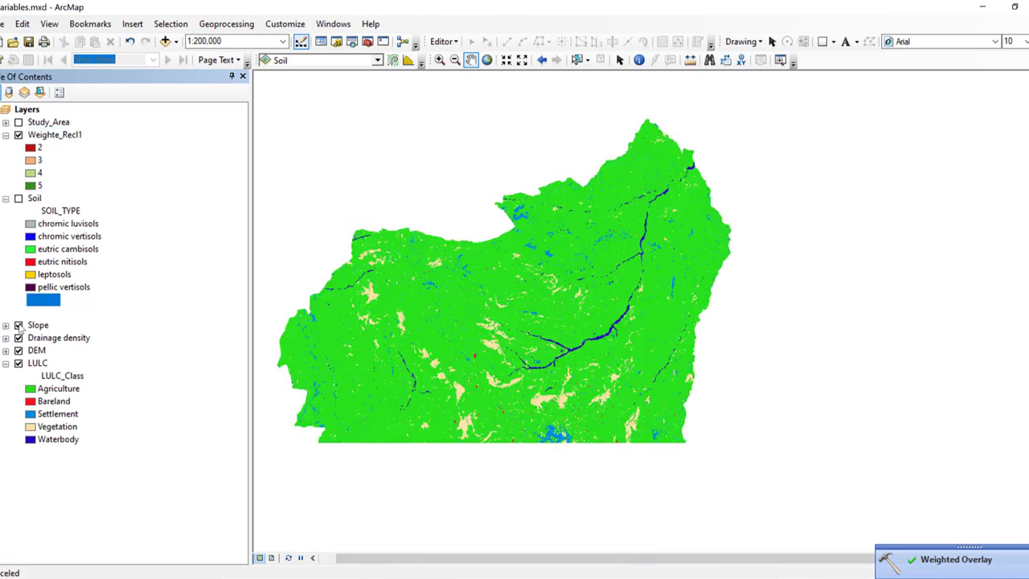
{"action": "left_click", "coordinate": [18, 324]}
{"action": "left_click", "coordinate": [18, 338]}
{"action": "left_click", "coordinate": [18, 350]}
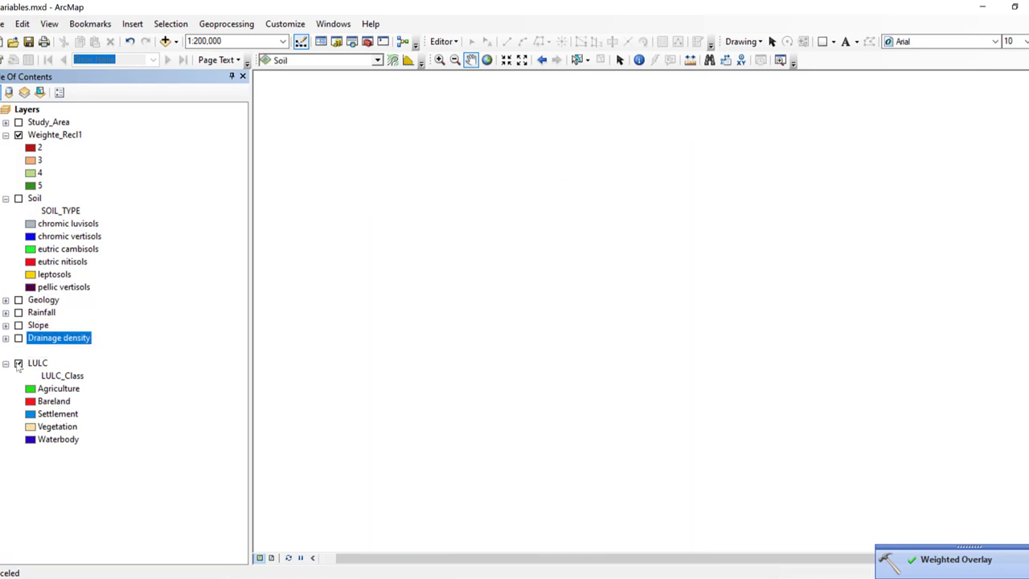
{"action": "left_click", "coordinate": [18, 363]}
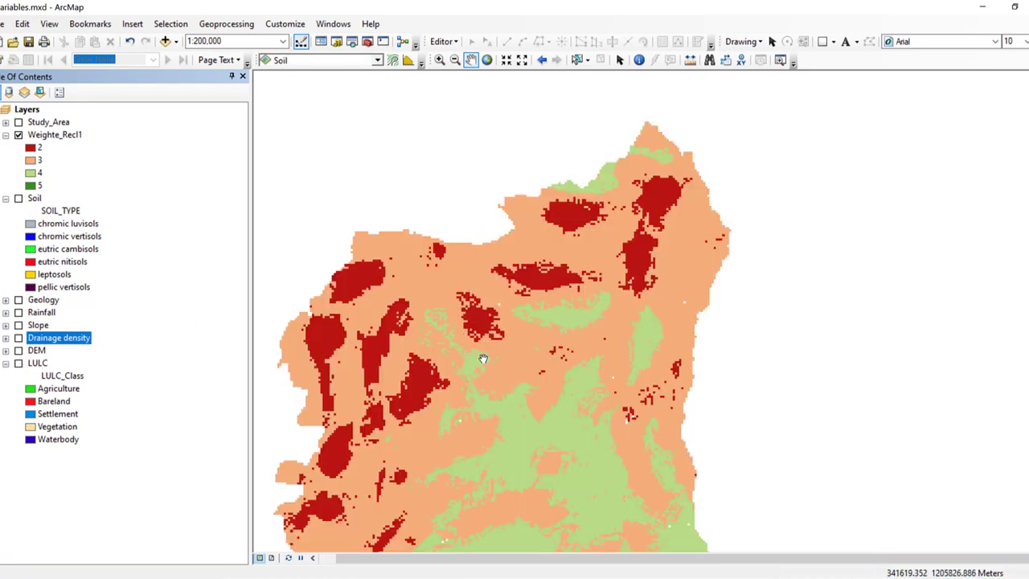
{"action": "left_click_drag", "start_coordinate": [462, 356], "coordinate": [485, 244]}
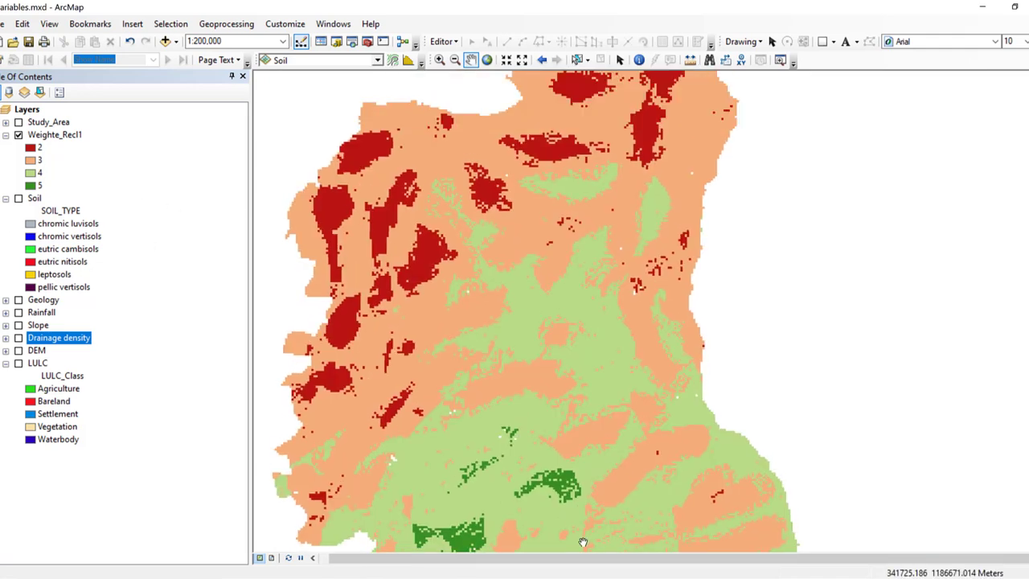
Label the weighted overlay classes in the layer symbology: 2 as Low, 3 as Moderrate, 4 as High and 5 as Very high
{"action": "key", "text": "alt+Tab"}
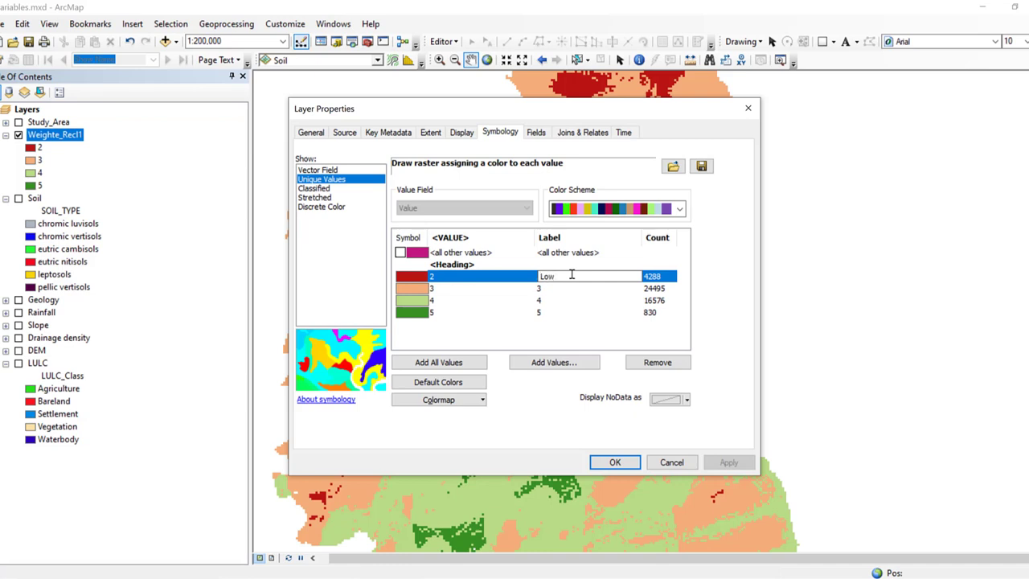
{"action": "key", "text": "Return"}
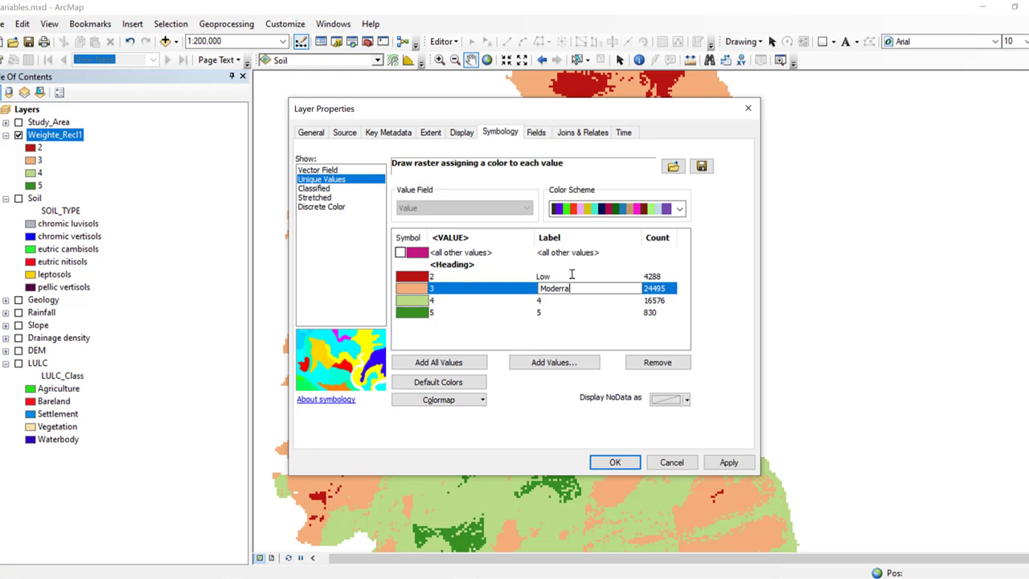
{"action": "key", "text": "Return"}
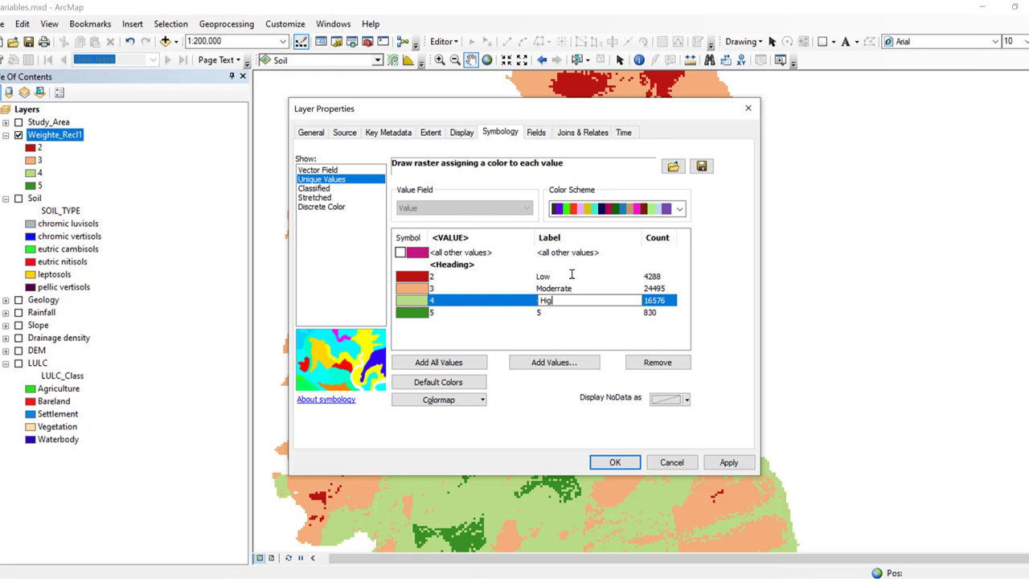
{"action": "key", "text": "Return"}
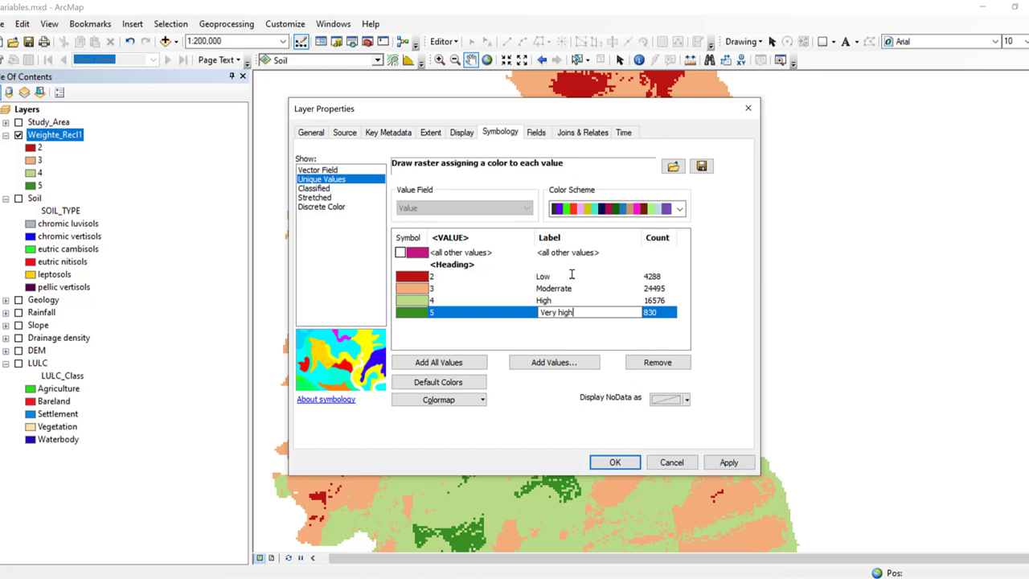
{"action": "left_click", "coordinate": [728, 466]}
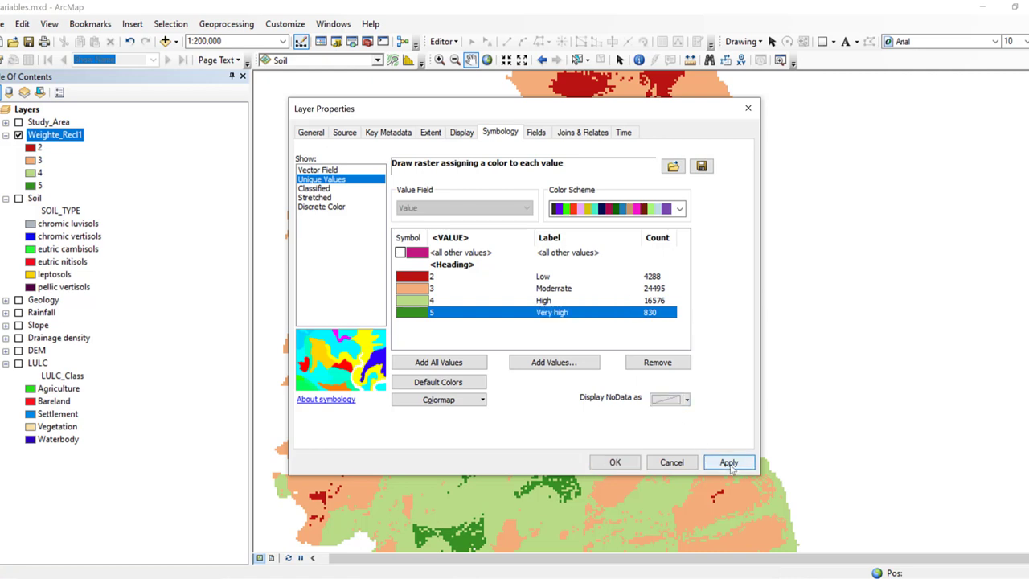
{"action": "left_click", "coordinate": [615, 462]}
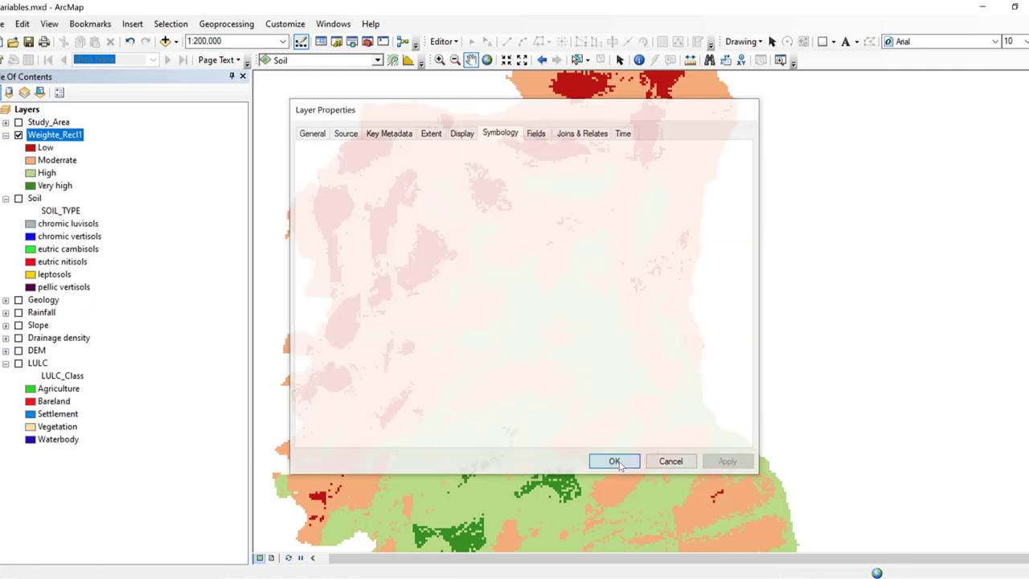
Rename the Weighte_Recl1 layer as Groundwater Potential zone
{"action": "left_click_drag", "start_coordinate": [524, 264], "coordinate": [509, 344]}
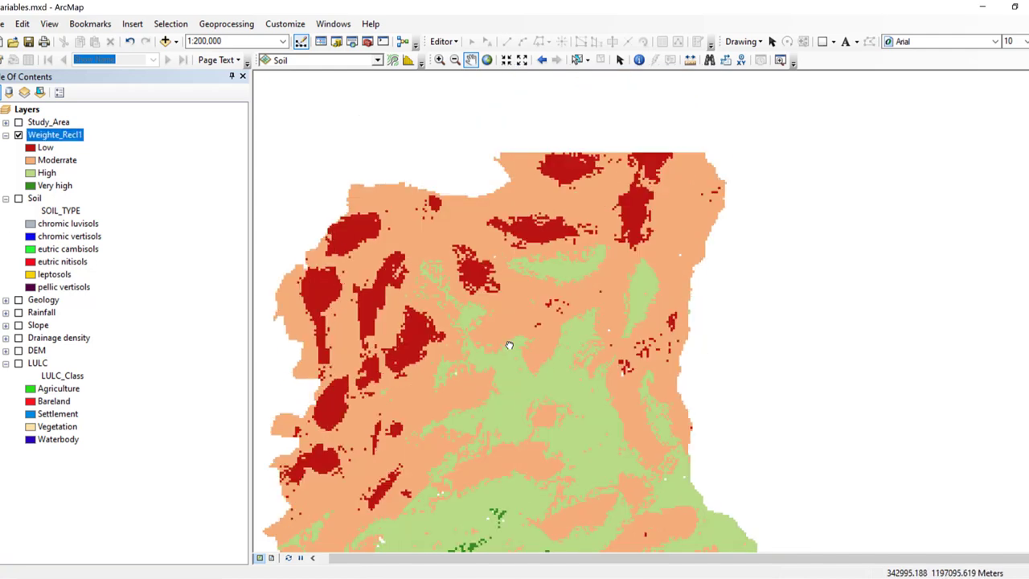
{"action": "scroll", "coordinate": [509, 345], "scroll_direction": "up", "scroll_amount": 3}
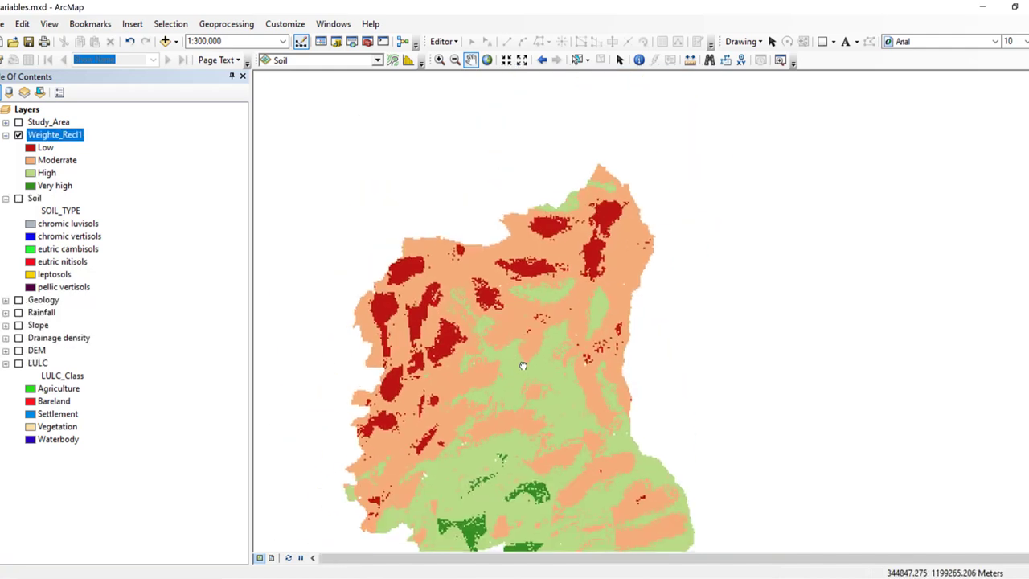
{"action": "left_click_drag", "start_coordinate": [517, 381], "coordinate": [524, 314]}
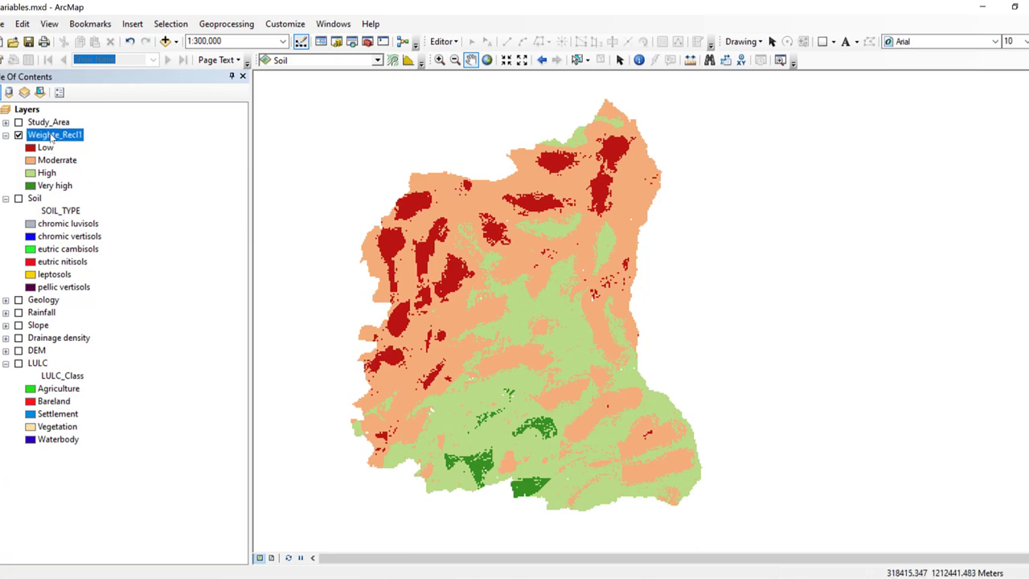
{"action": "left_click", "coordinate": [51, 138]}
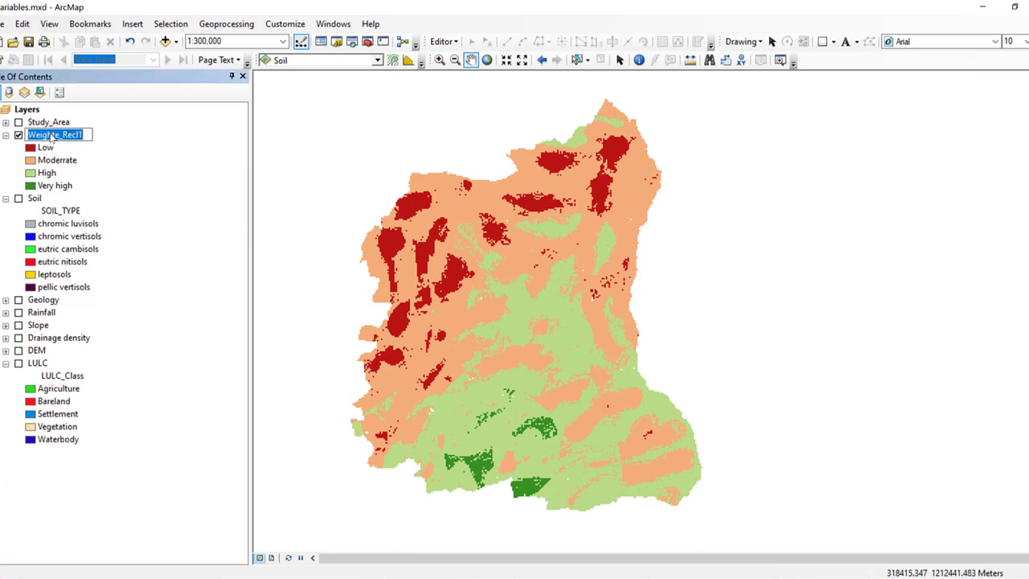
{"action": "type", "text": "G"}
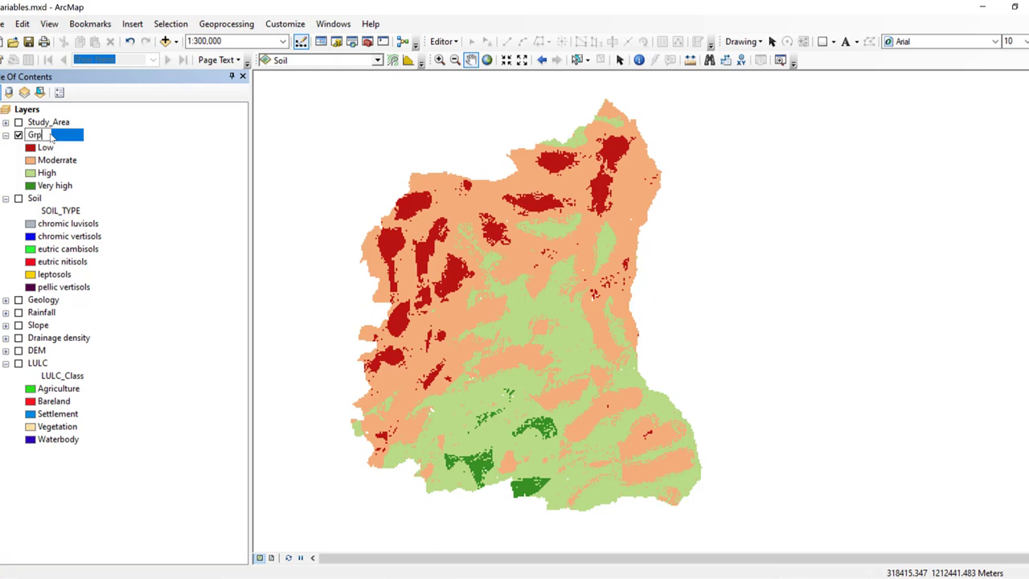
{"action": "type", "text": "roundwater Po"}
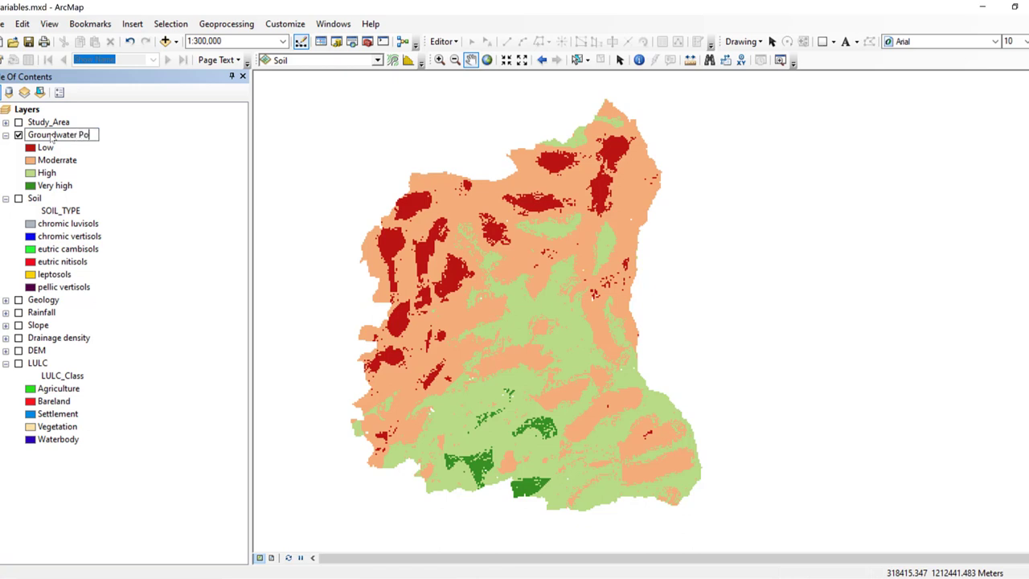
{"action": "type", "text": "tential zone"}
{"action": "key", "text": "Return"}
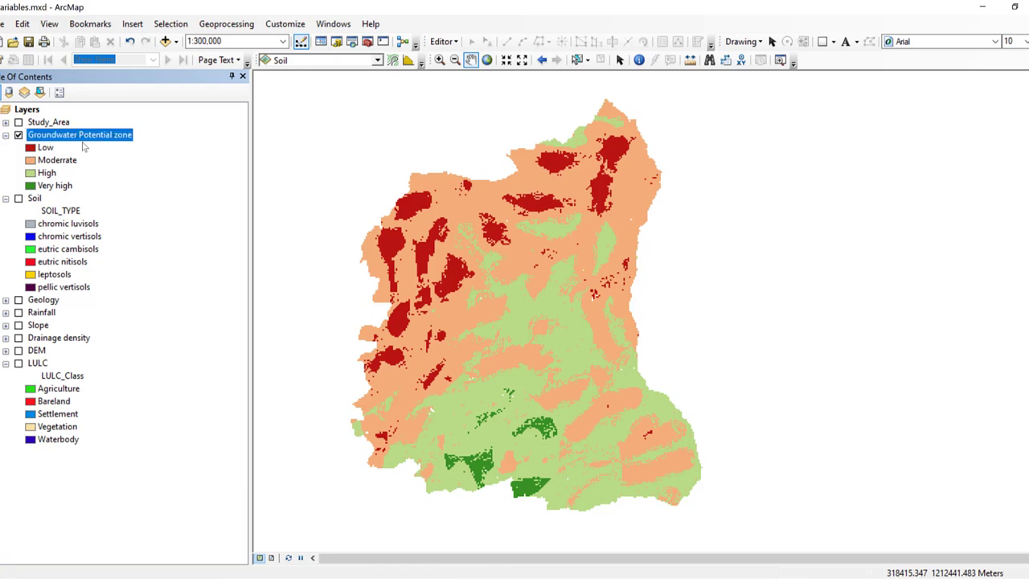
Add a Double field named Area_Ha to the Groundwater Potential zone attribute table
{"action": "right_click", "coordinate": [86, 135]}
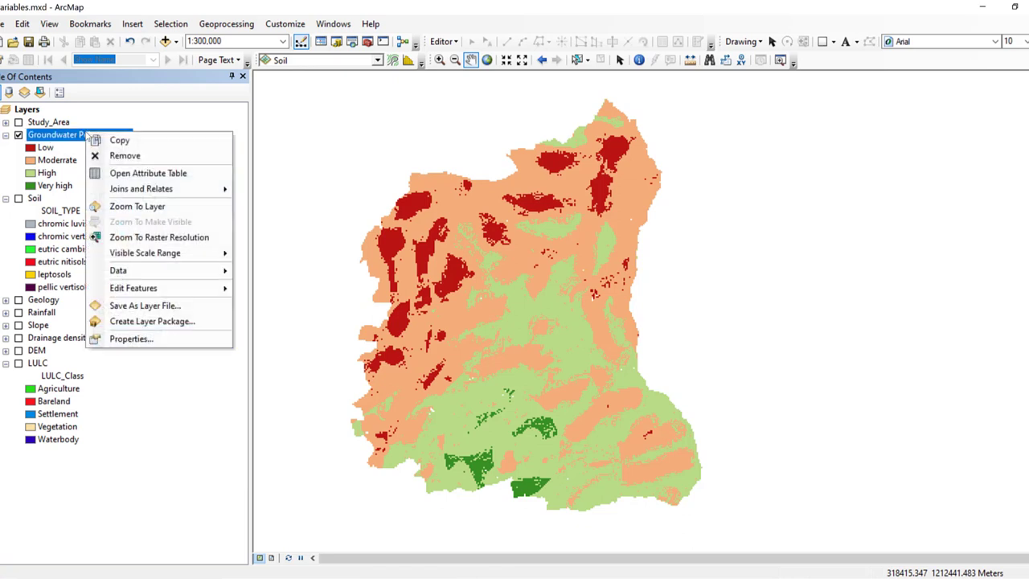
{"action": "left_click", "coordinate": [126, 173]}
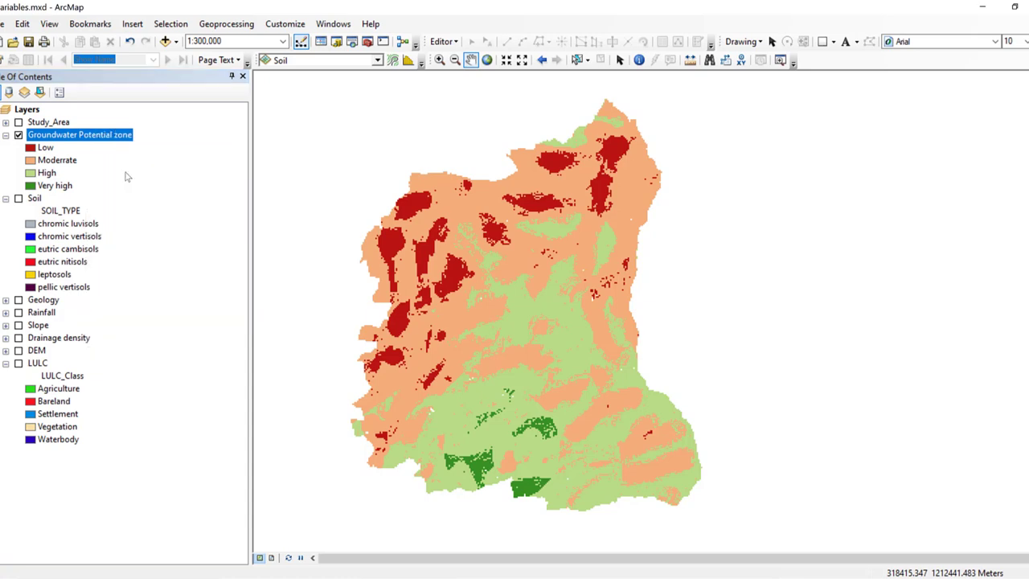
{"action": "left_click", "coordinate": [122, 147]}
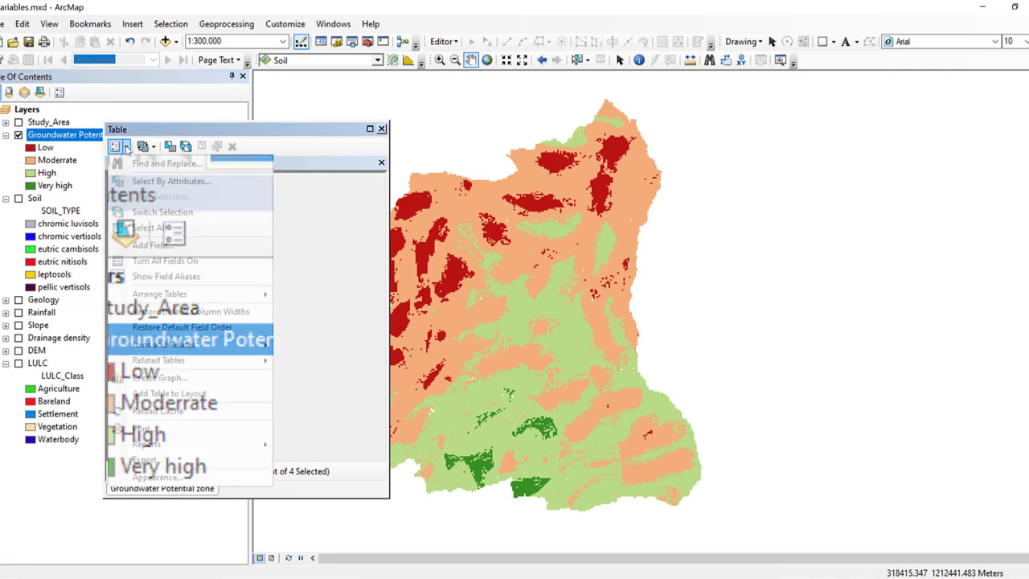
{"action": "left_click", "coordinate": [163, 244]}
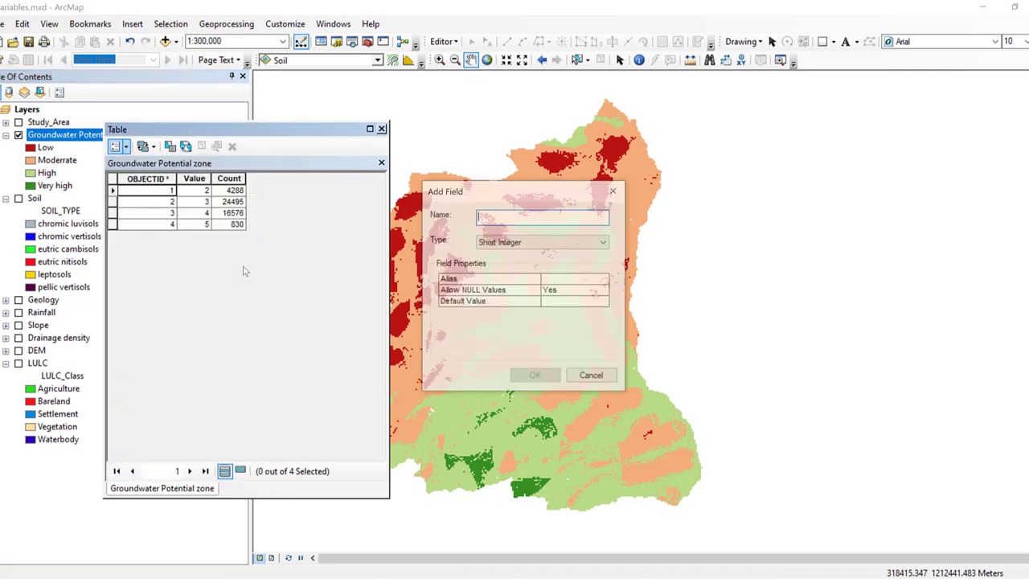
{"action": "type", "text": "Area_Ha"}
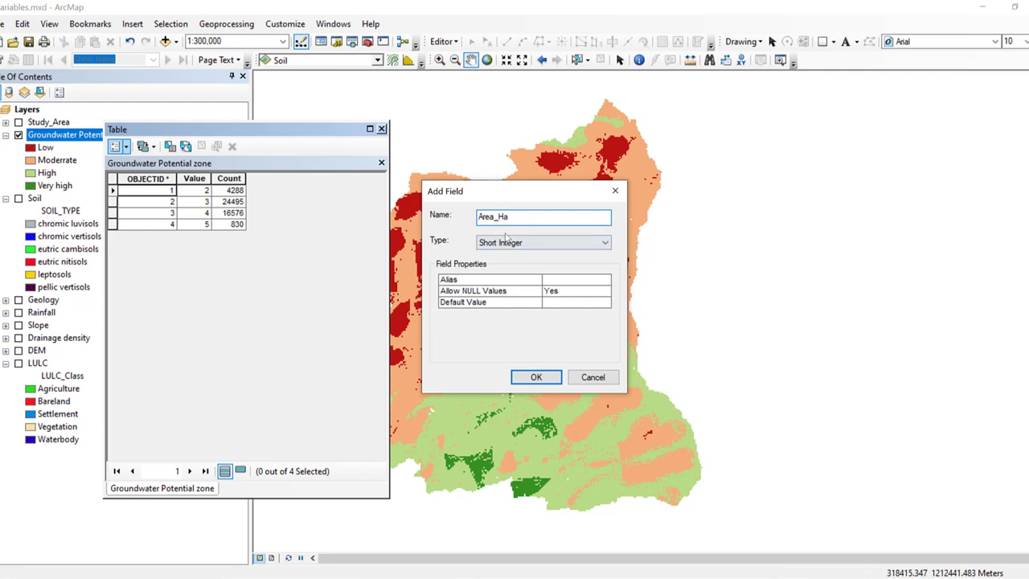
{"action": "left_click", "coordinate": [505, 242]}
{"action": "left_click", "coordinate": [490, 282]}
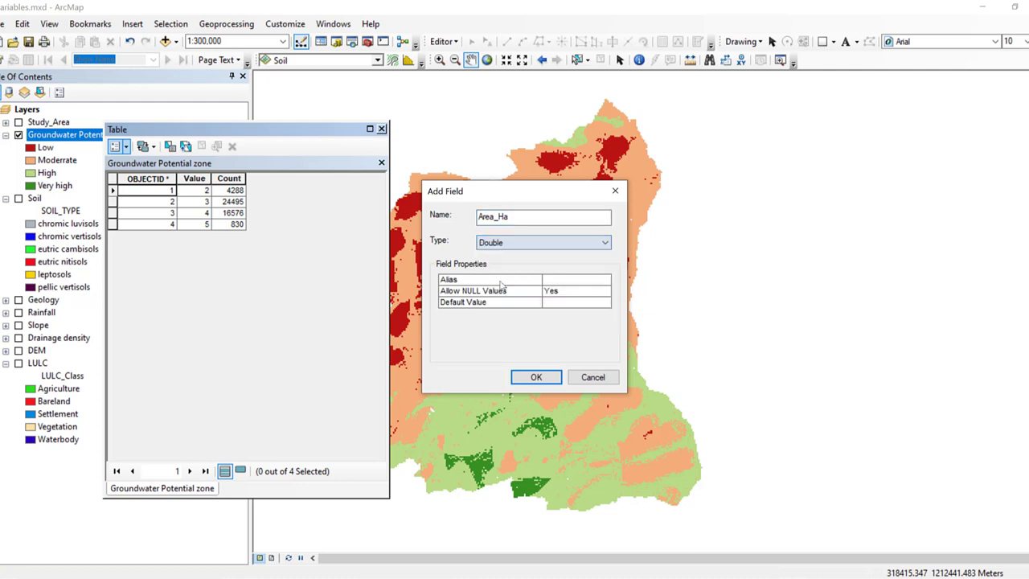
{"action": "left_click", "coordinate": [528, 378]}
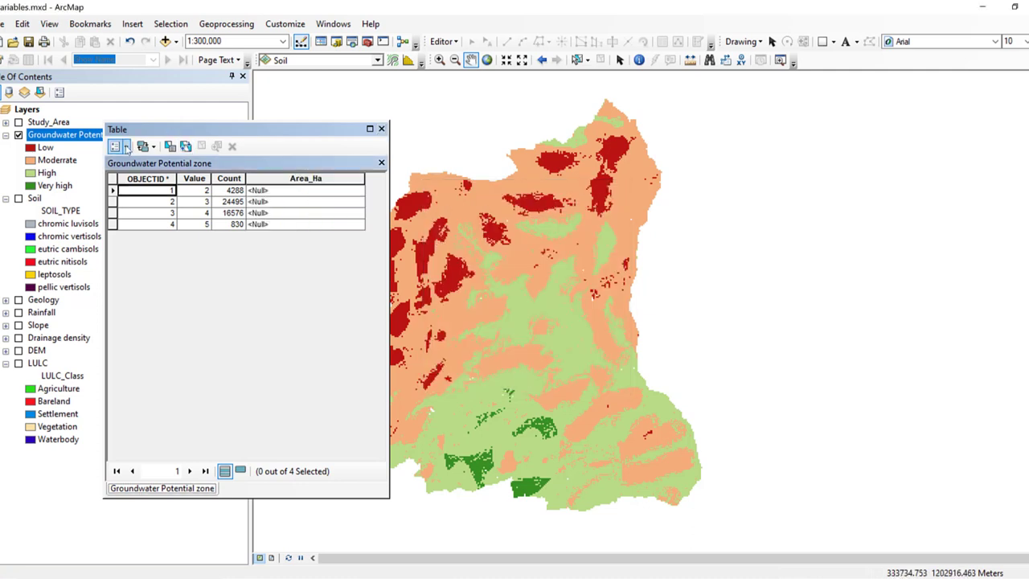
Add a Double field named Percentage to the Groundwater Potential zone attribute table
{"action": "left_click", "coordinate": [117, 146]}
{"action": "left_click", "coordinate": [153, 246]}
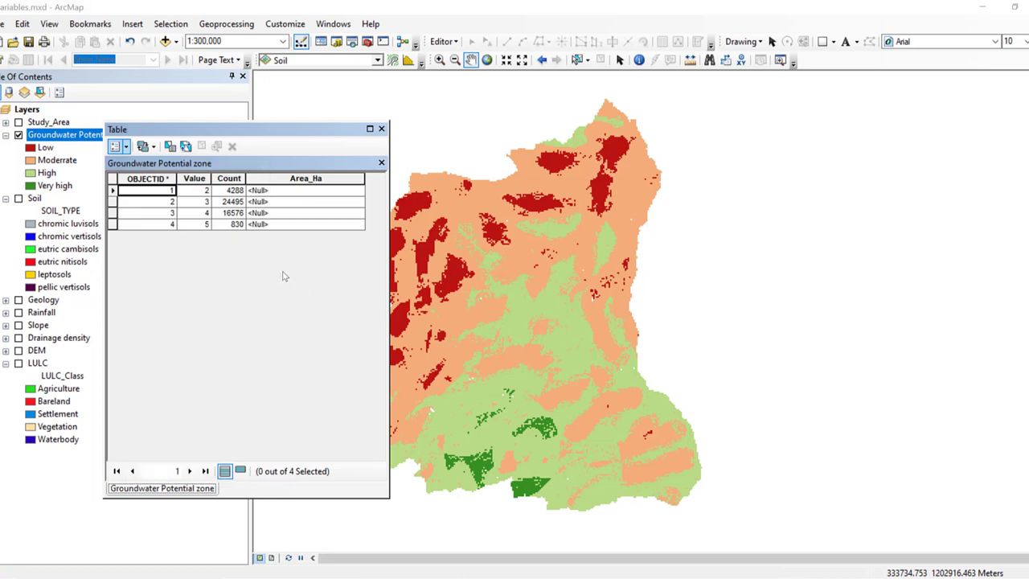
{"action": "type", "text": "Percdentage"}
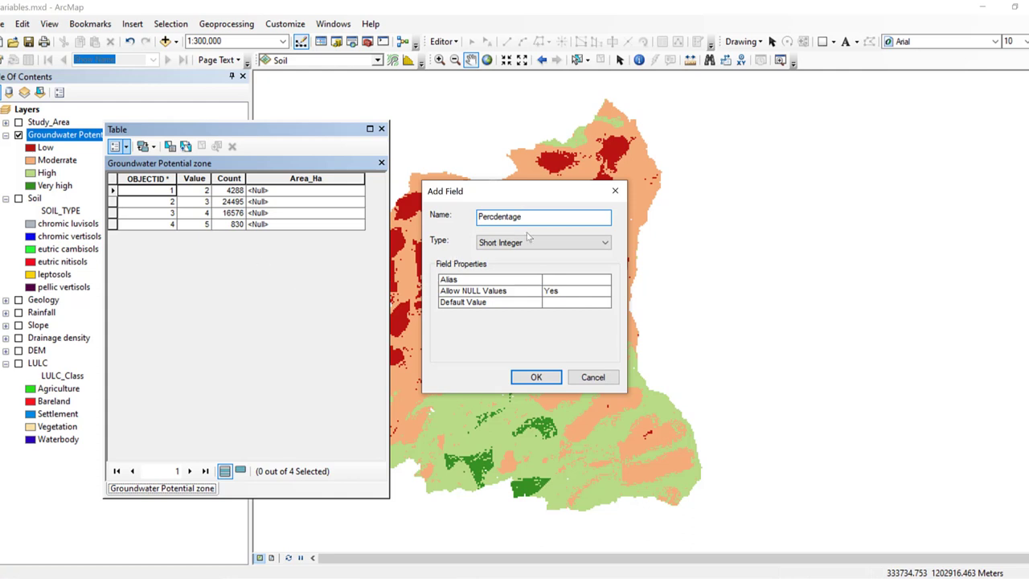
{"action": "left_click", "coordinate": [497, 217]}
{"action": "key", "text": "Delete"}
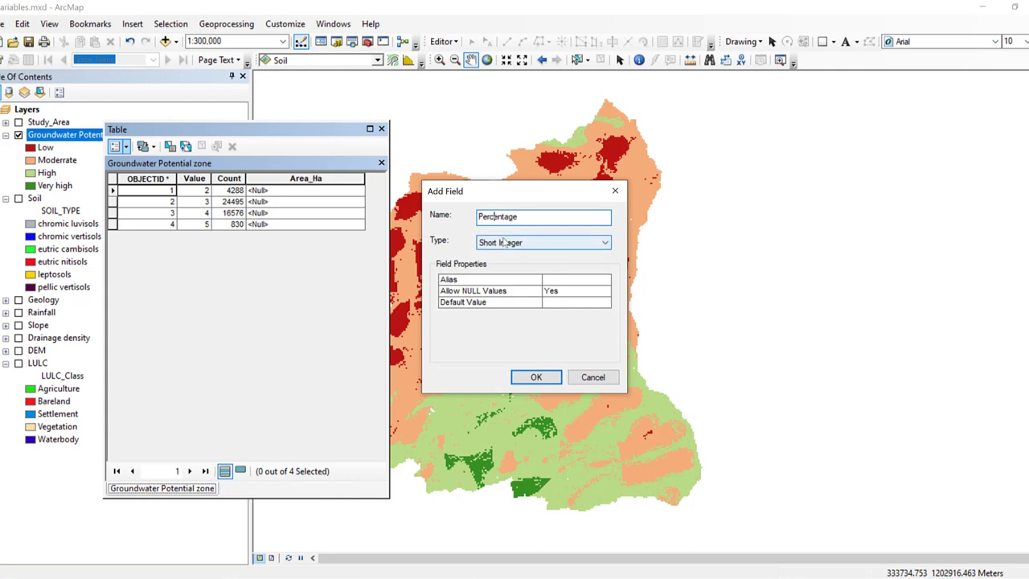
{"action": "left_click", "coordinate": [503, 242]}
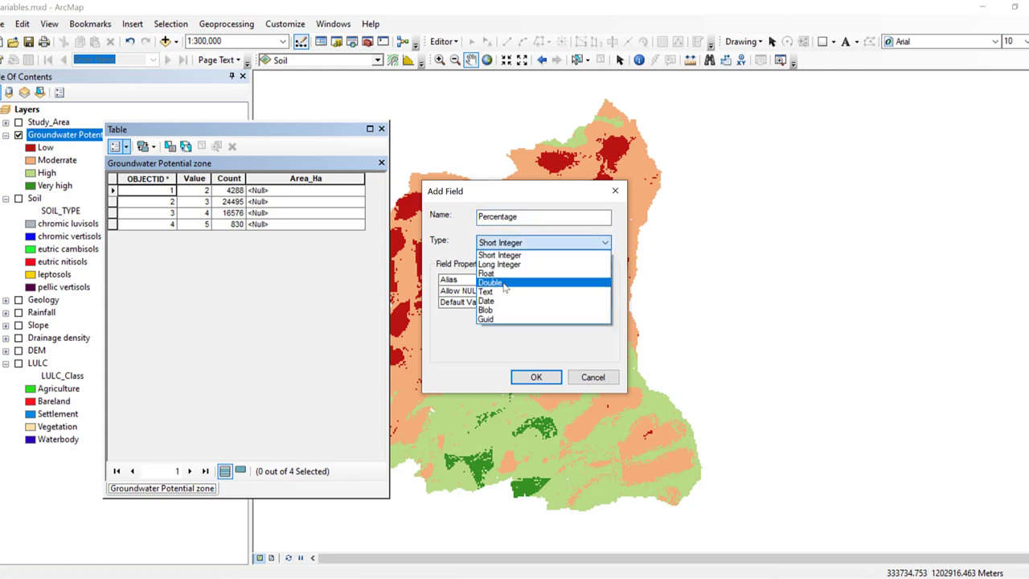
{"action": "left_click", "coordinate": [508, 286]}
{"action": "left_click", "coordinate": [529, 377]}
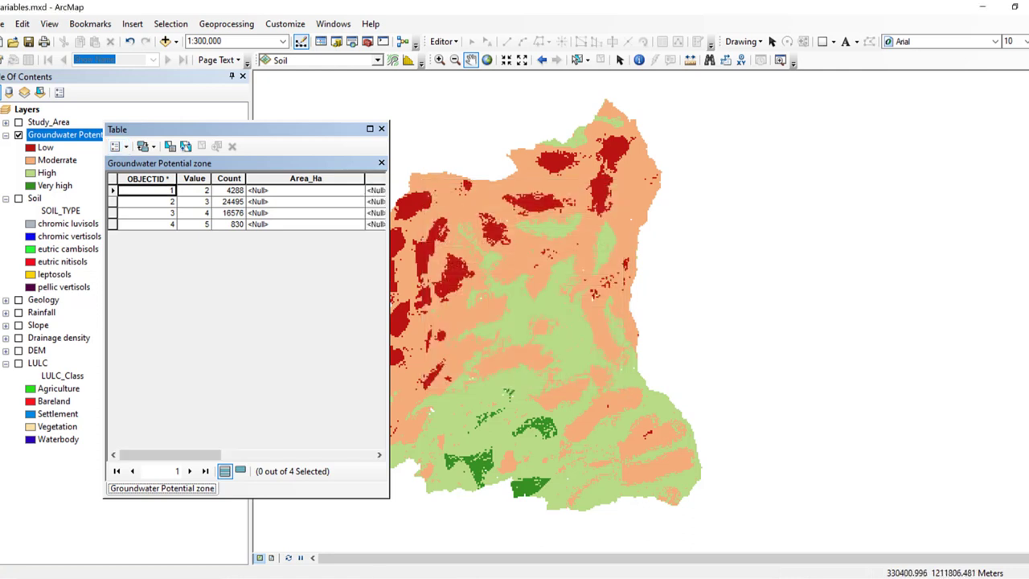
{"action": "right_click", "coordinate": [287, 180]}
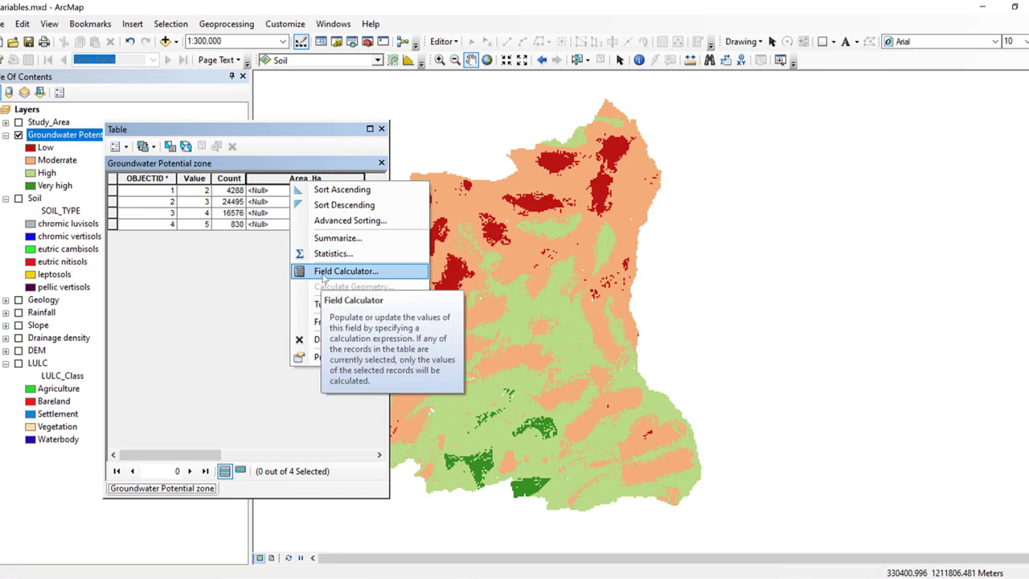
{"action": "left_click", "coordinate": [328, 275]}
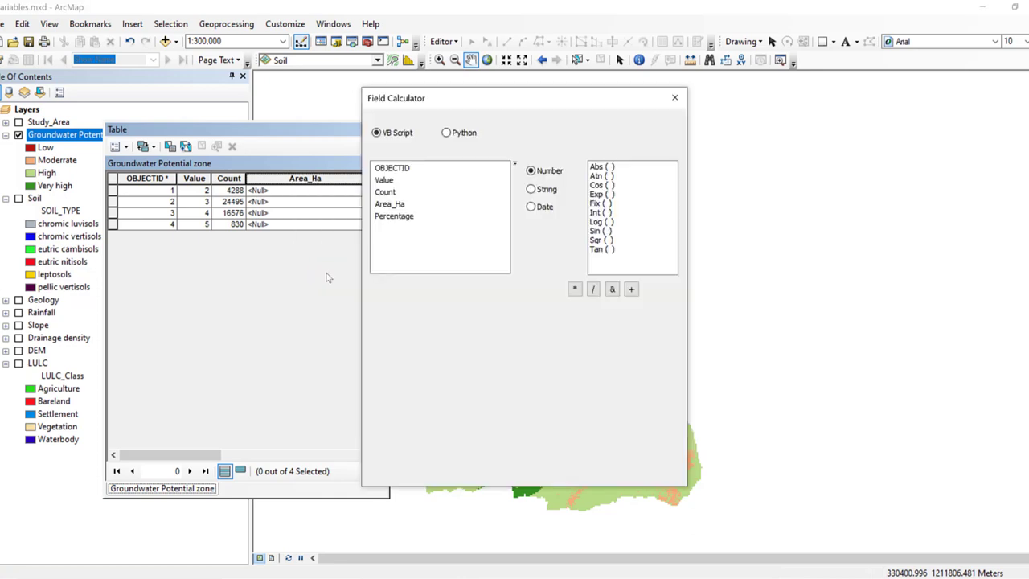
{"action": "double_click", "coordinate": [386, 193]}
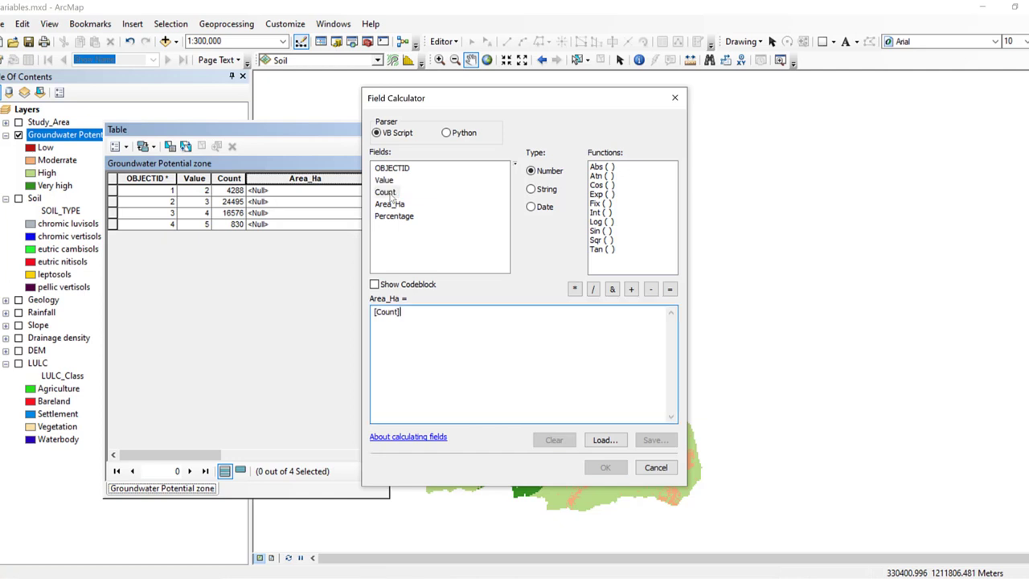
{"action": "left_click", "coordinate": [573, 289]}
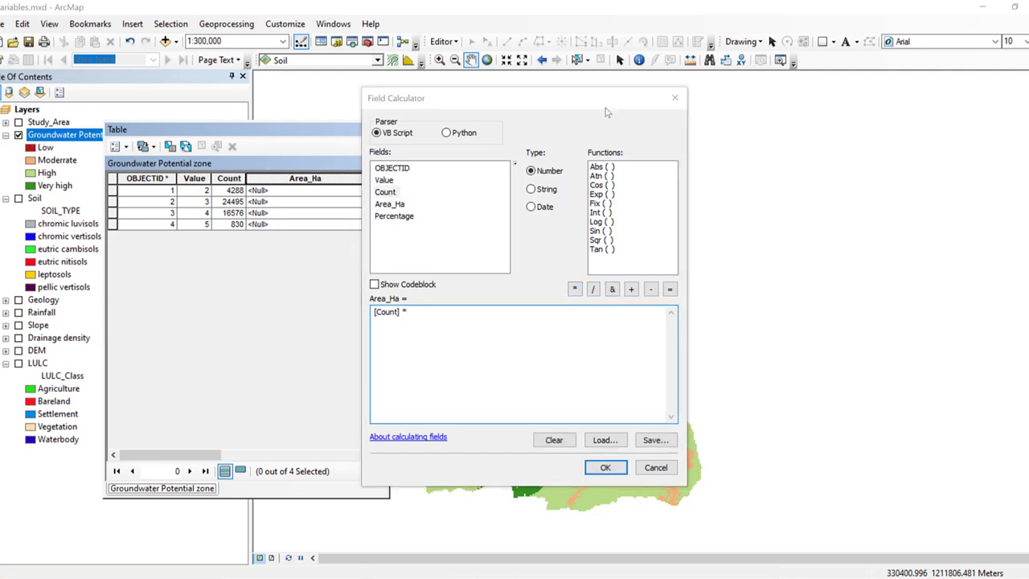
{"action": "left_click", "coordinate": [674, 98]}
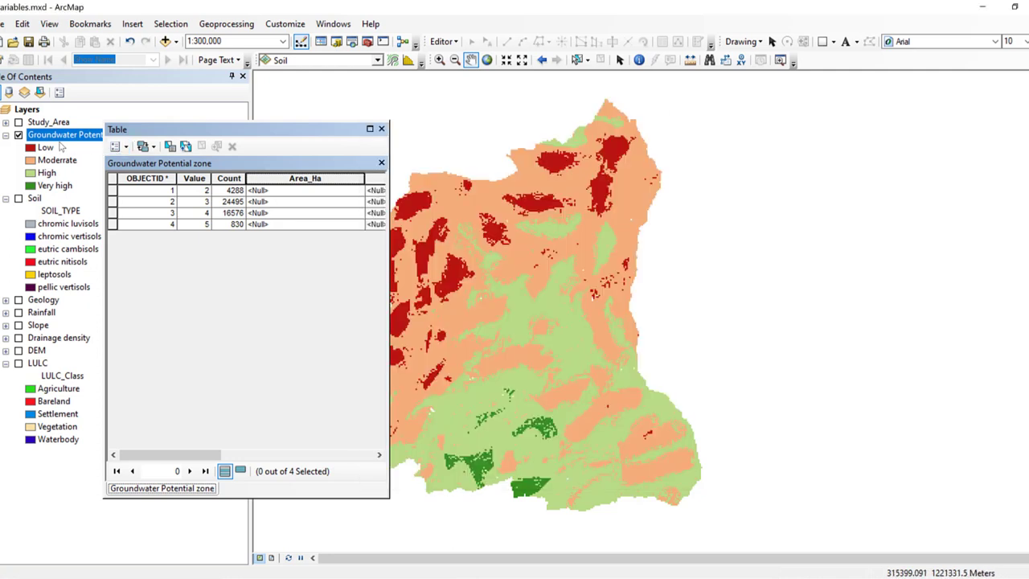
Check the raster cell size in the source properties of the Groundwater Potential zone layer
{"action": "right_click", "coordinate": [60, 144]}
{"action": "left_click", "coordinate": [114, 349]}
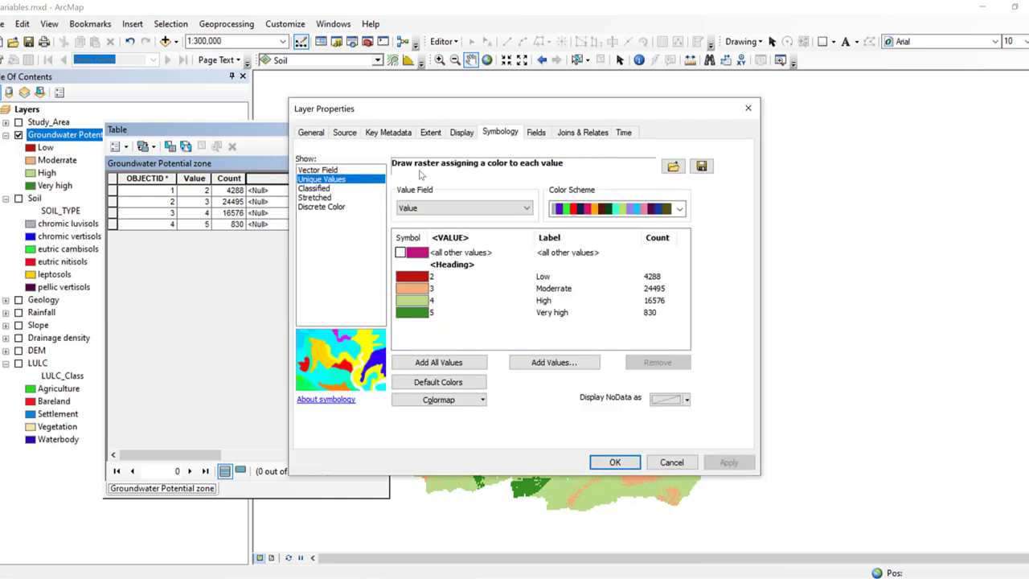
{"action": "left_click", "coordinate": [344, 132]}
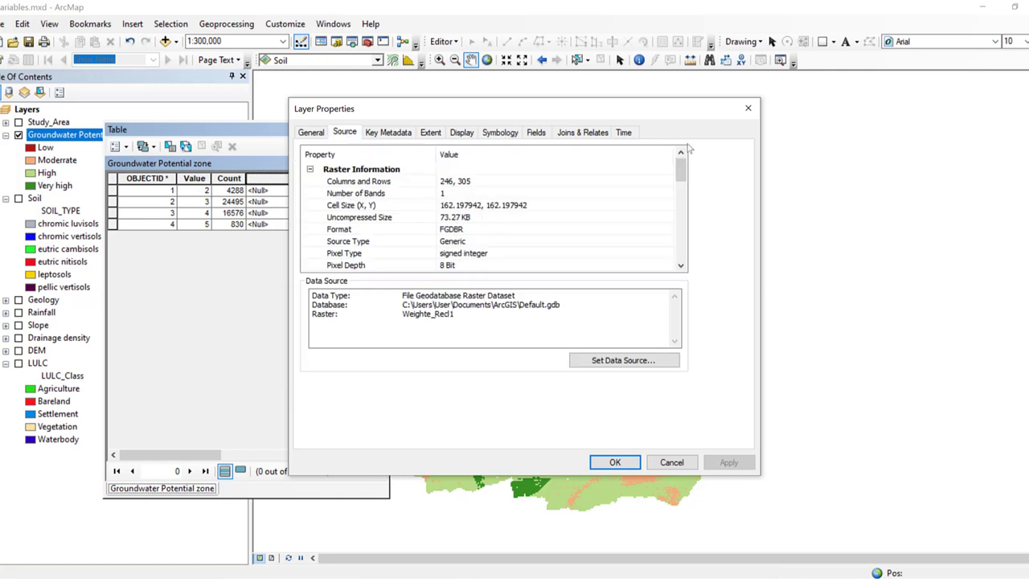
{"action": "left_click", "coordinate": [745, 110]}
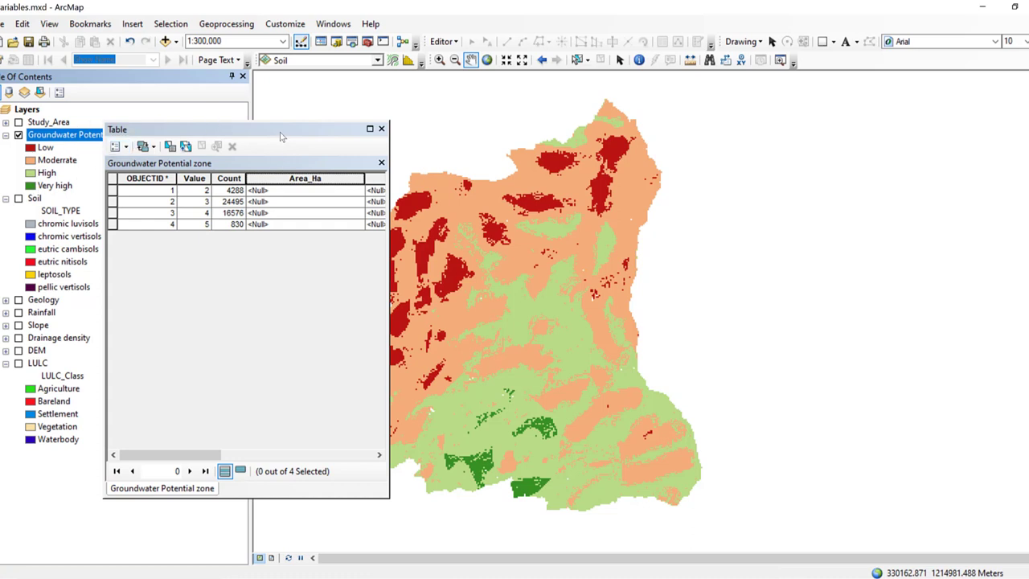
Calculate the Area_Ha field of the Groundwater Potential zone table as [Count]*162*162/10000
{"action": "left_click_drag", "start_coordinate": [281, 137], "coordinate": [359, 122]}
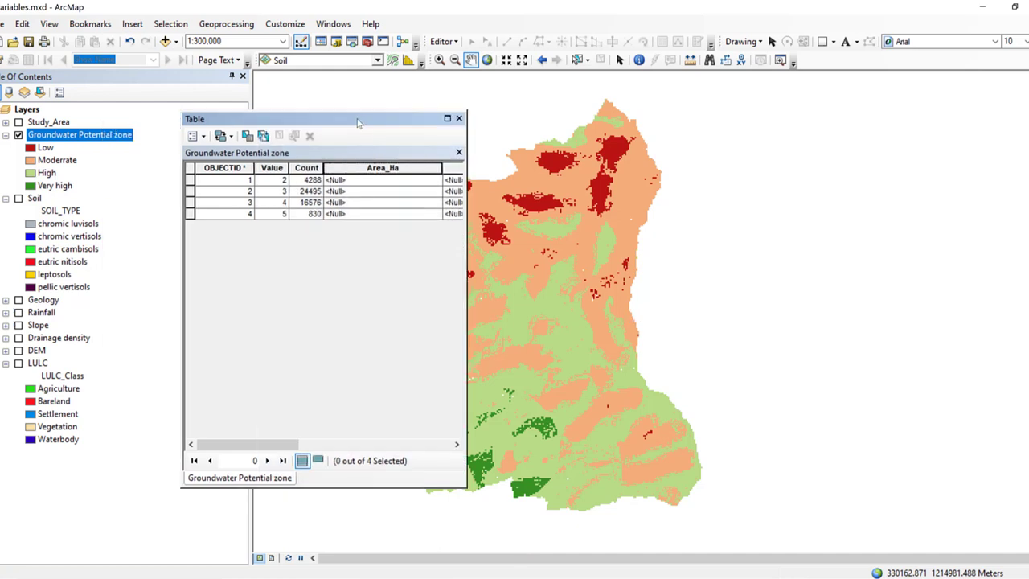
{"action": "right_click", "coordinate": [383, 168]}
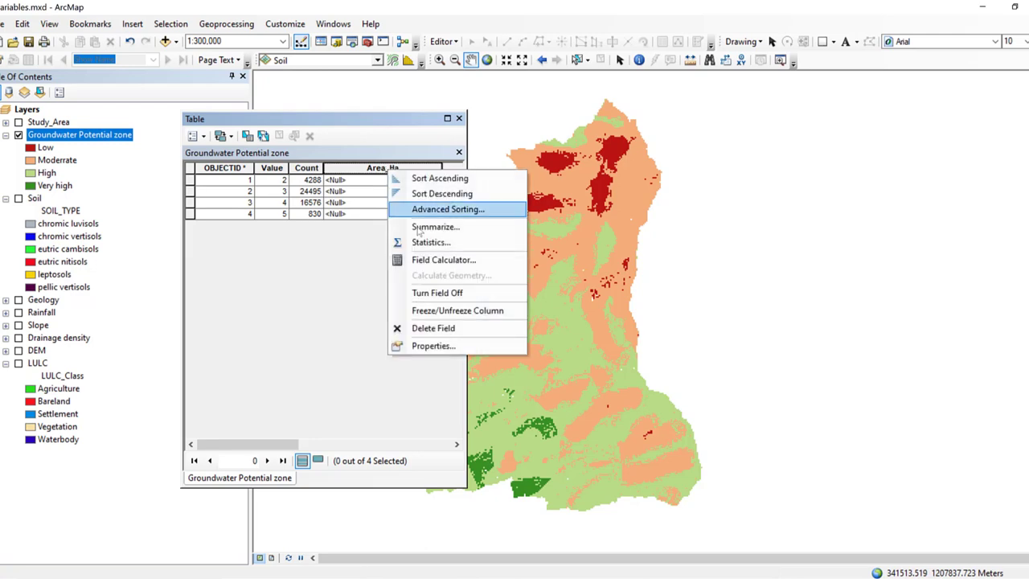
{"action": "left_click", "coordinate": [432, 259]}
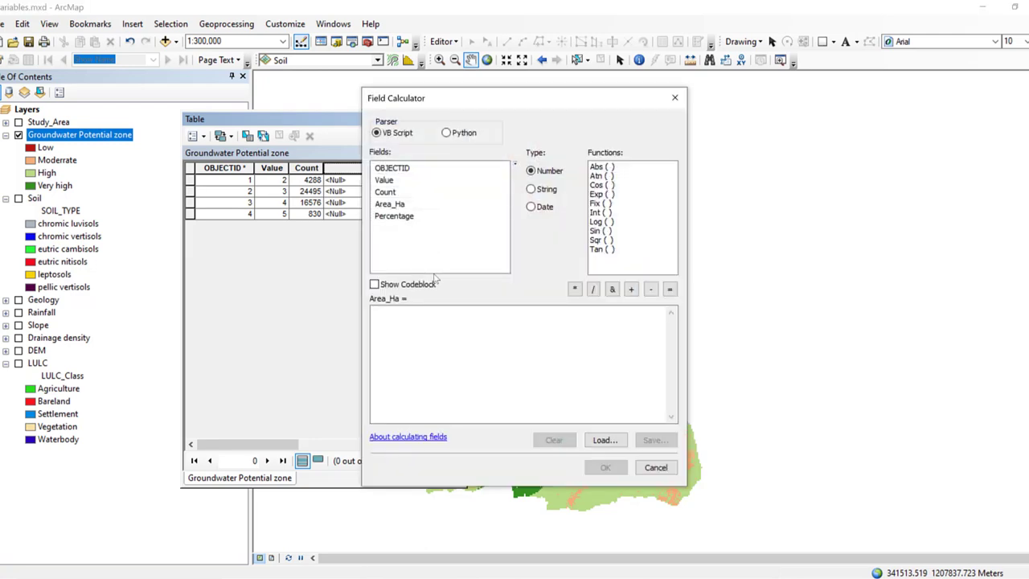
{"action": "double_click", "coordinate": [384, 193]}
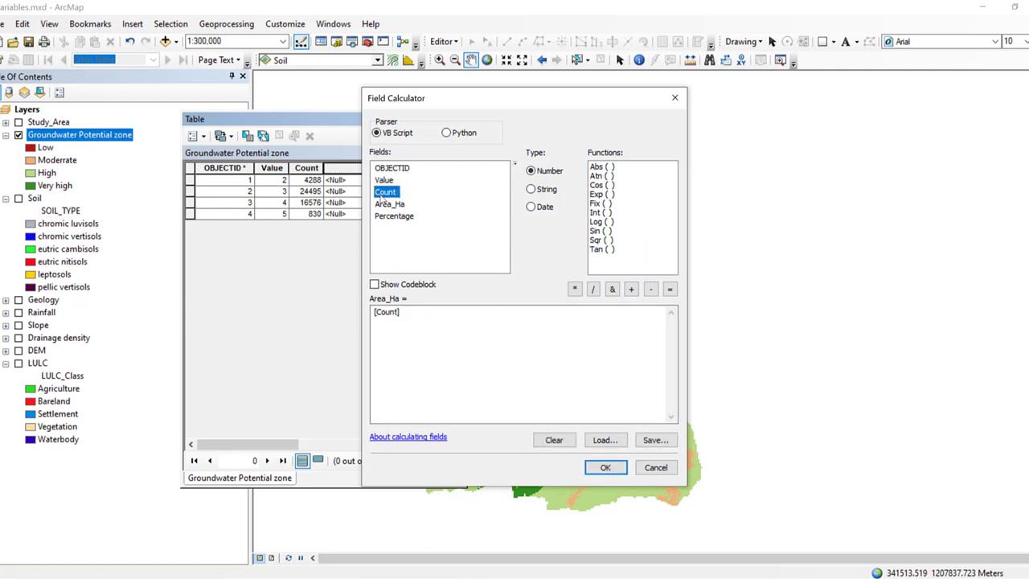
{"action": "left_click", "coordinate": [574, 290]}
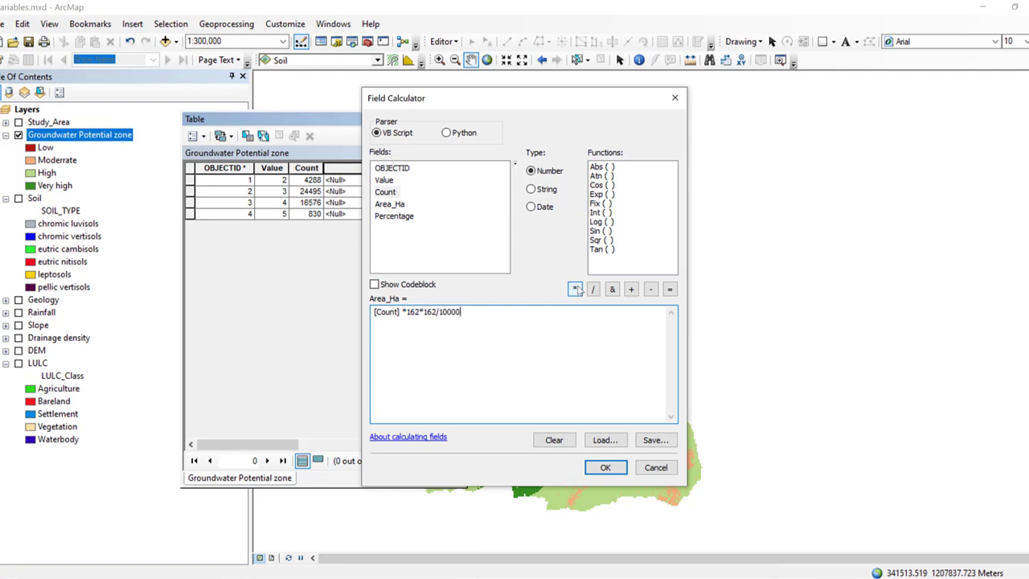
{"action": "left_click", "coordinate": [601, 467]}
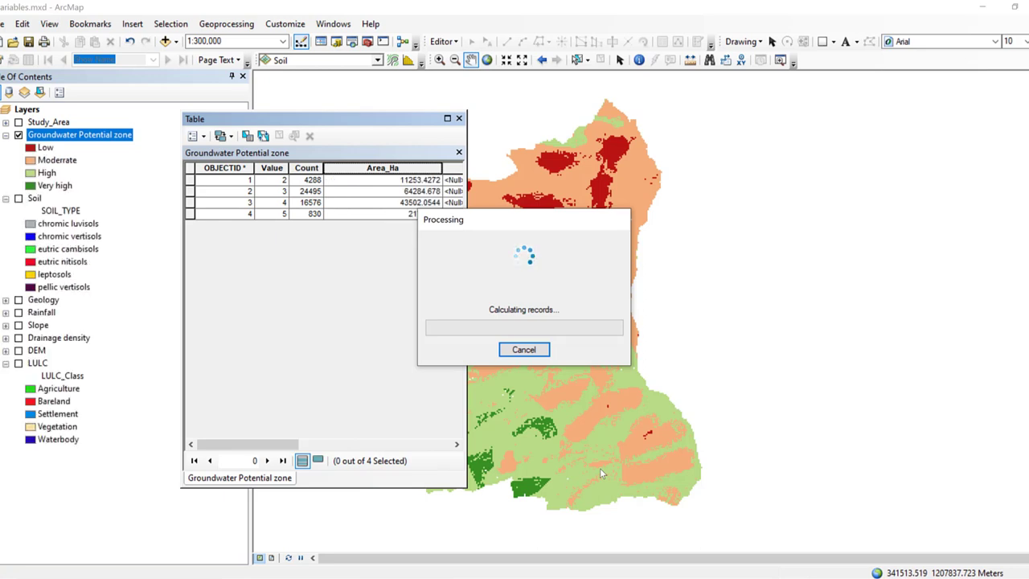
Copy the sum of the Area_Ha field from its statistics and close the statistics window
{"action": "left_click", "coordinate": [377, 446]}
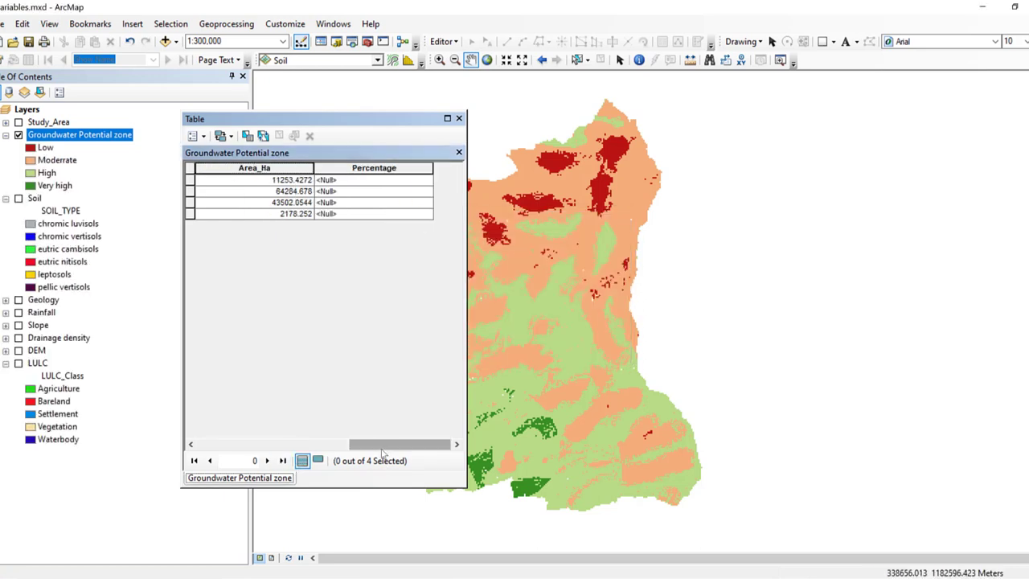
{"action": "left_click", "coordinate": [279, 168]}
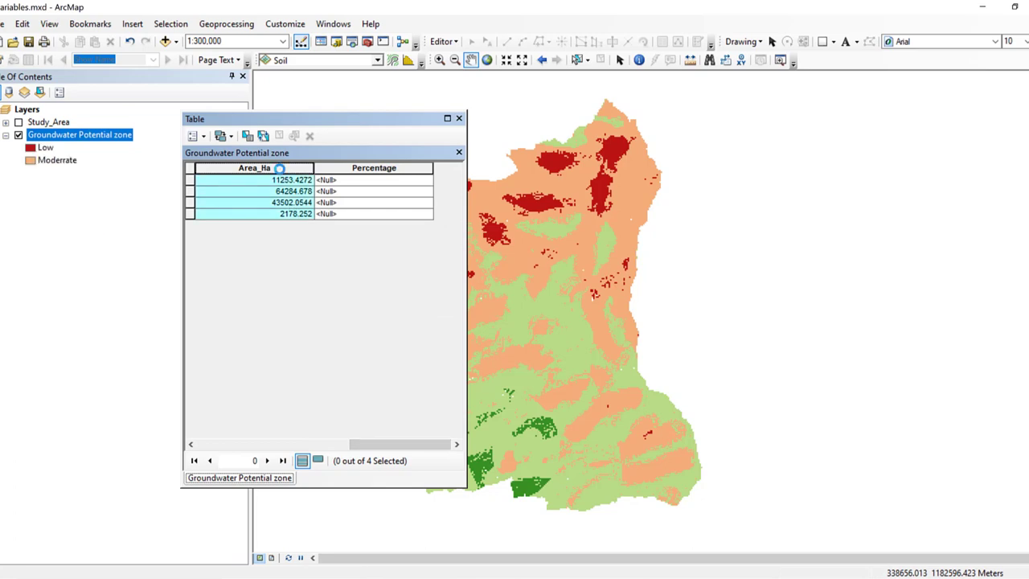
{"action": "right_click", "coordinate": [279, 168]}
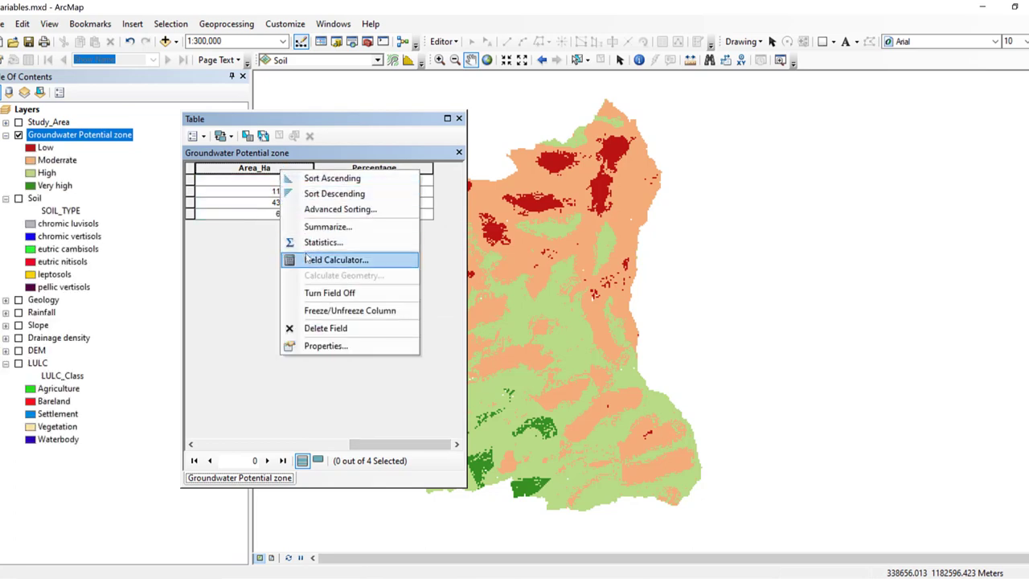
{"action": "left_click", "coordinate": [289, 241]}
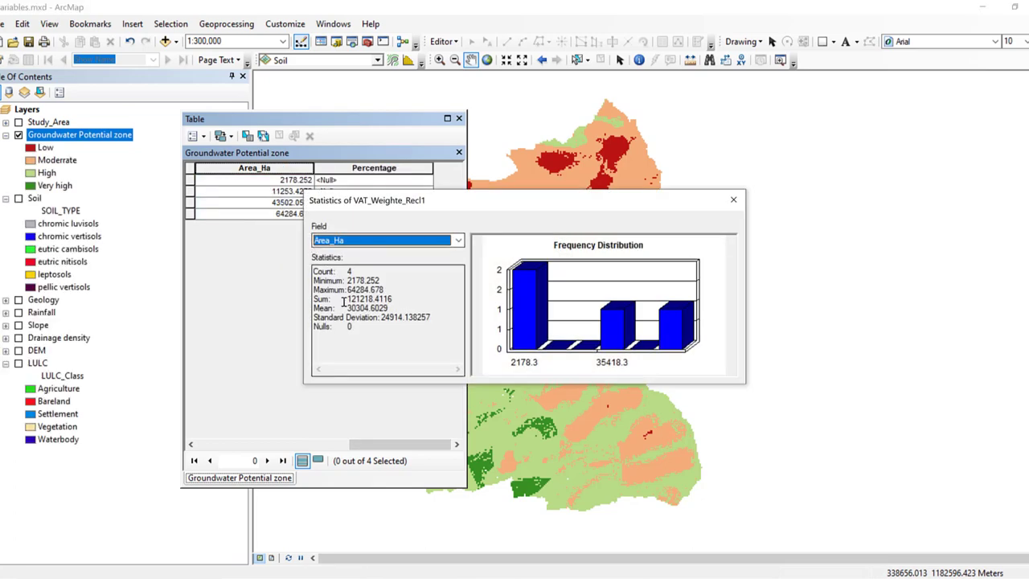
{"action": "left_click_drag", "start_coordinate": [346, 299], "coordinate": [399, 300]}
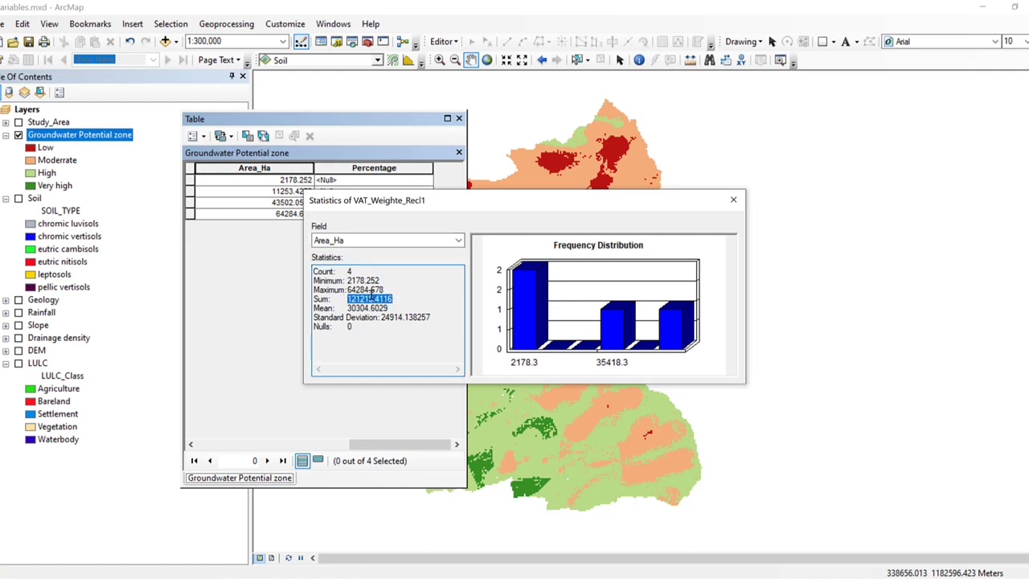
{"action": "right_click", "coordinate": [372, 296]}
{"action": "left_click", "coordinate": [399, 342]}
{"action": "left_click", "coordinate": [733, 199]}
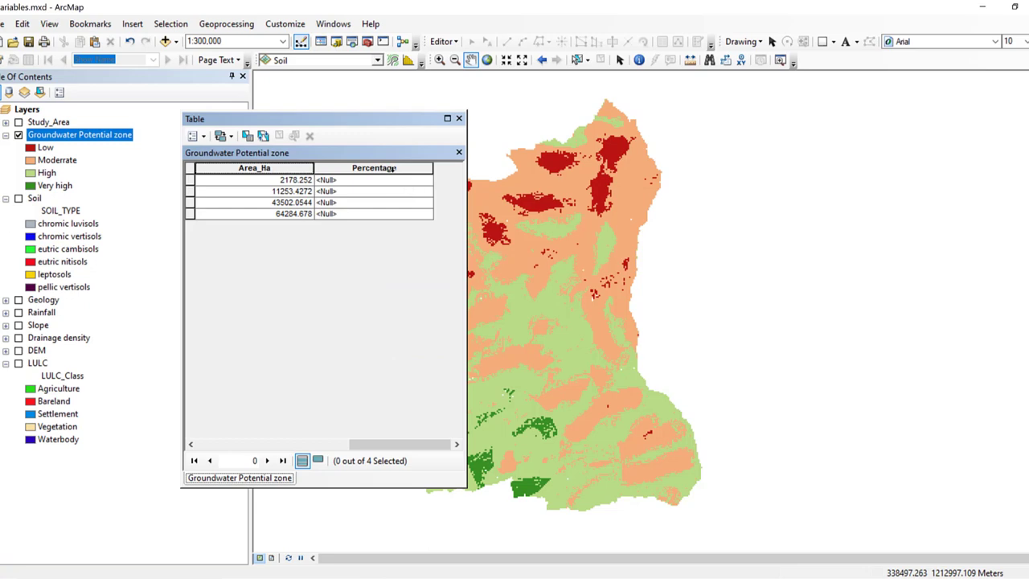
Calculate the Percentage field as [Area_Ha]/121218.4116*100, replacing the previous expression and using the copied sum
{"action": "left_click", "coordinate": [392, 169]}
{"action": "right_click", "coordinate": [394, 173]}
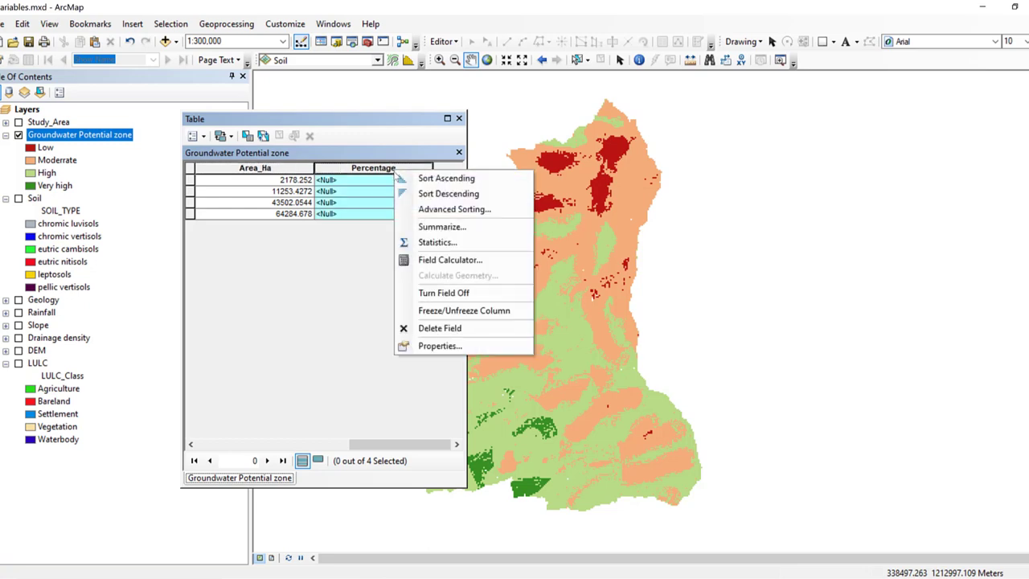
{"action": "left_click", "coordinate": [440, 261]}
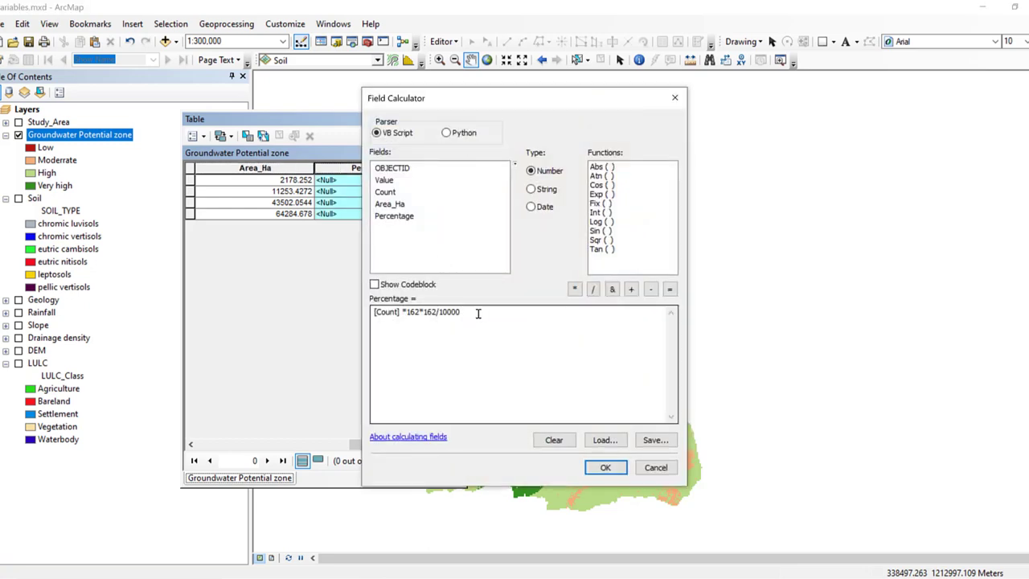
{"action": "left_click_drag", "start_coordinate": [478, 313], "coordinate": [251, 327]}
{"action": "key", "text": "Delete"}
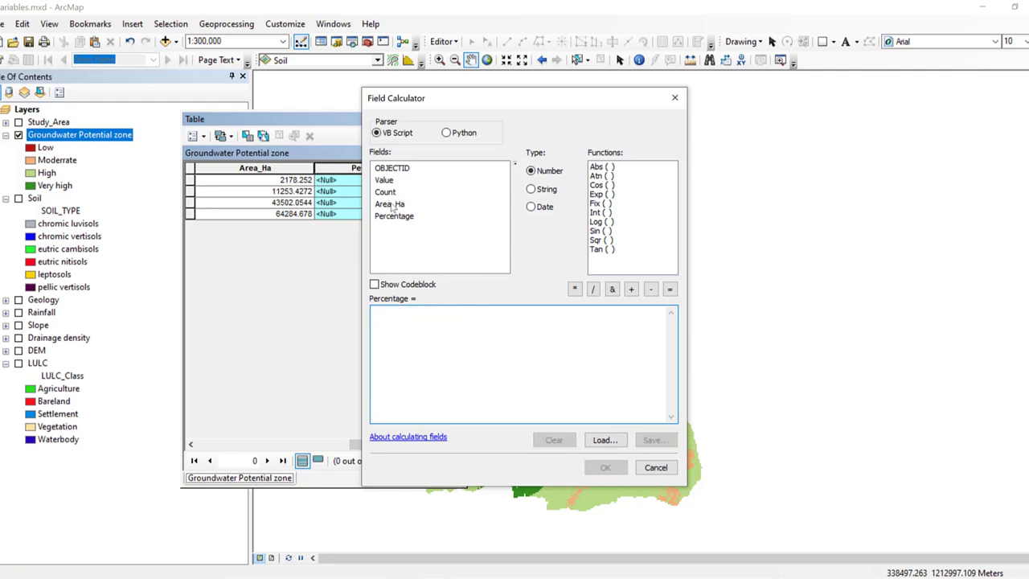
{"action": "double_click", "coordinate": [389, 203]}
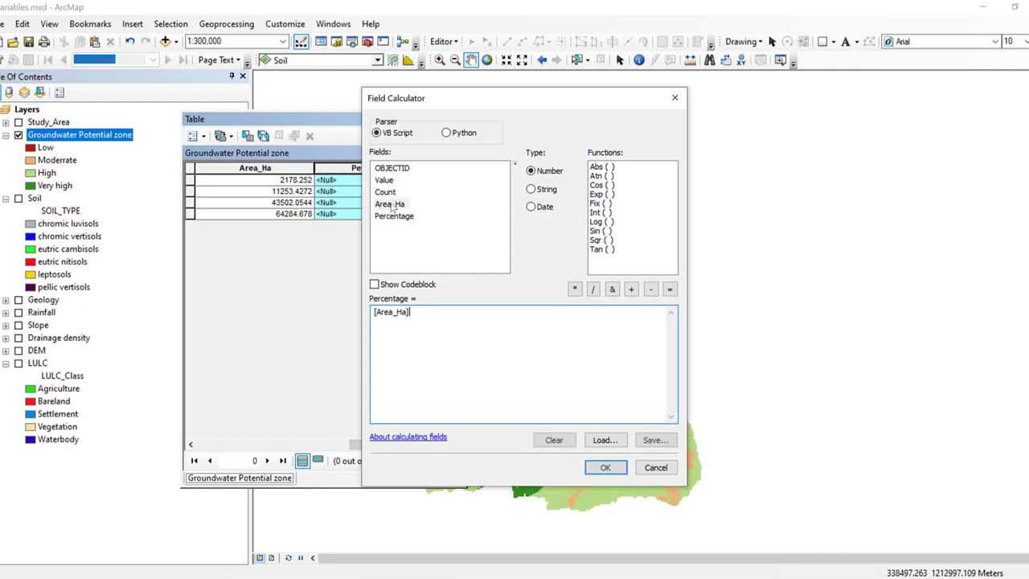
{"action": "left_click", "coordinate": [592, 289]}
{"action": "right_click", "coordinate": [456, 315]}
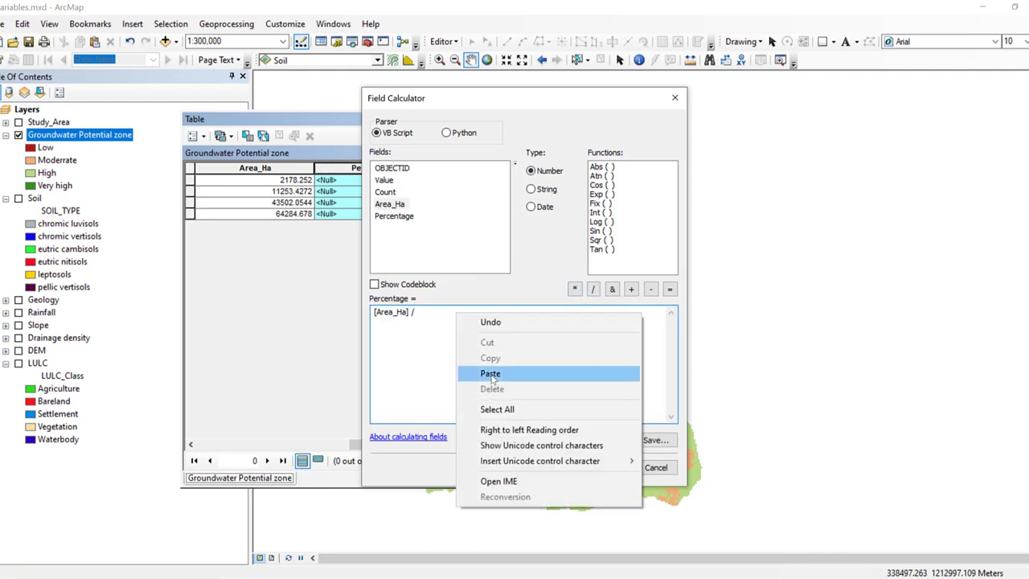
{"action": "left_click", "coordinate": [491, 374]}
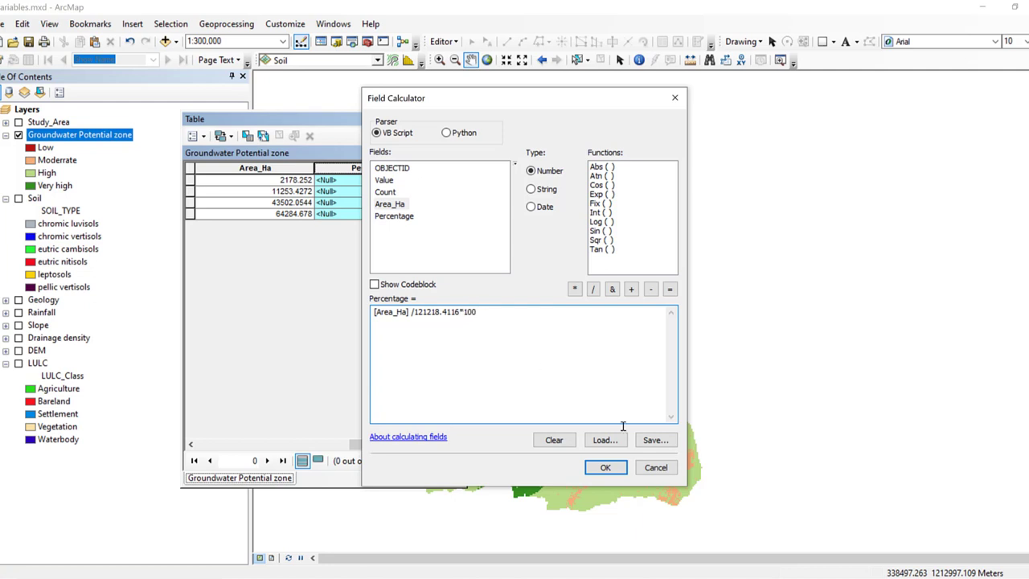
{"action": "left_click", "coordinate": [602, 469]}
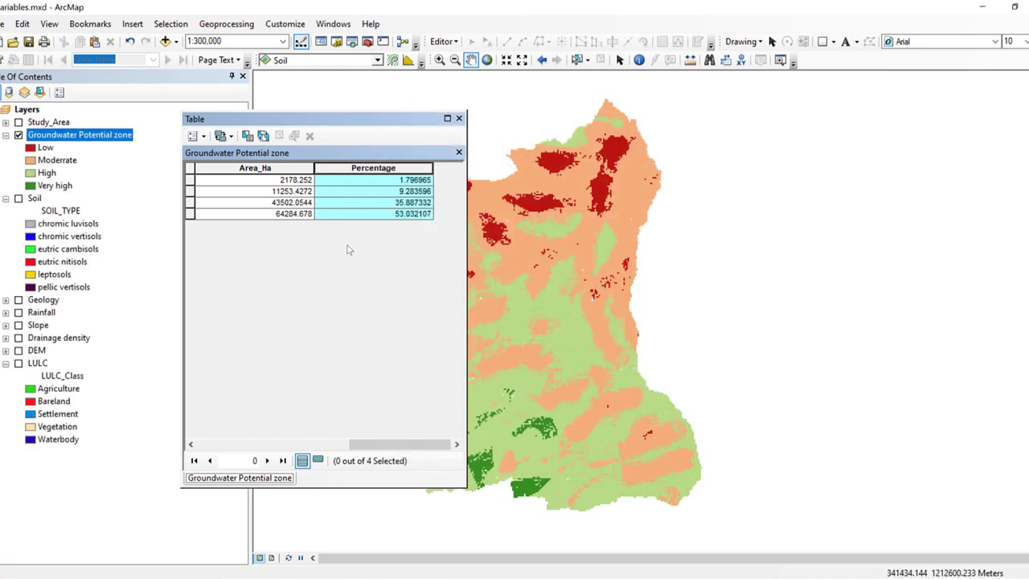
Review each zone's percentage with the Area_Ha and Percentage columns narrowed, and close the attribute table
{"action": "left_click", "coordinate": [354, 214]}
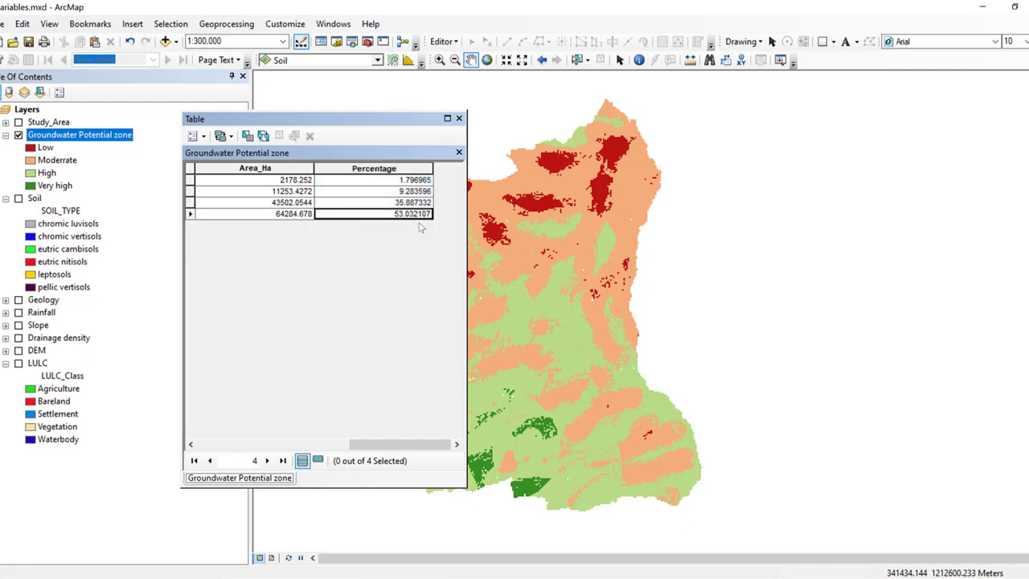
{"action": "left_click", "coordinate": [394, 203]}
{"action": "left_click", "coordinate": [394, 193]}
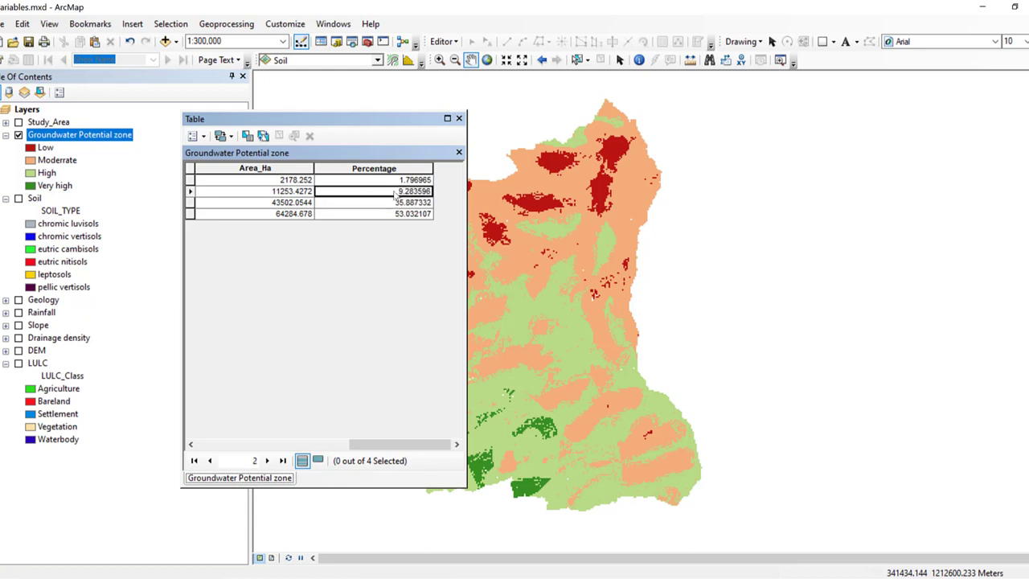
{"action": "left_click", "coordinate": [390, 182]}
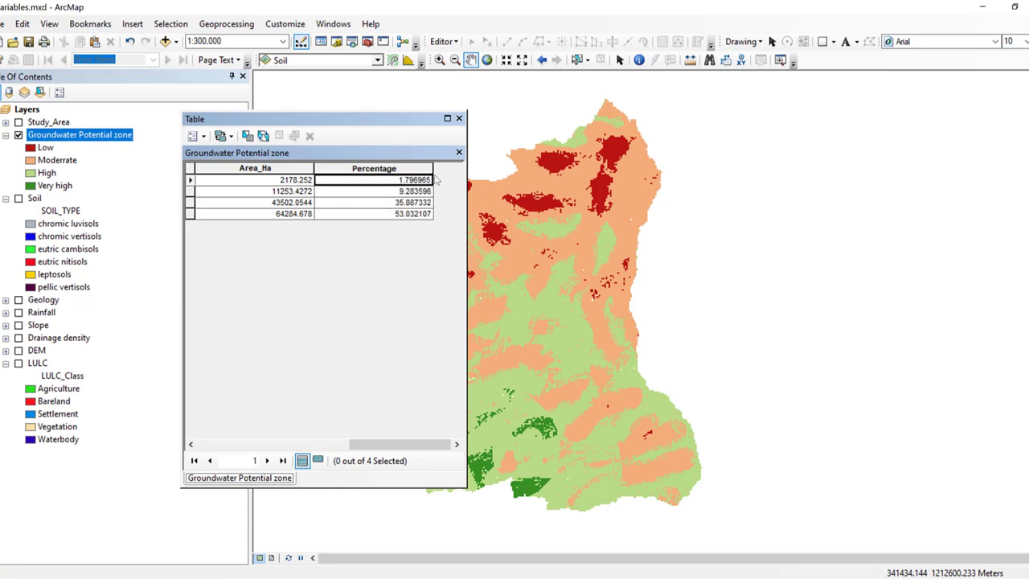
{"action": "left_click_drag", "start_coordinate": [431, 171], "coordinate": [321, 171]}
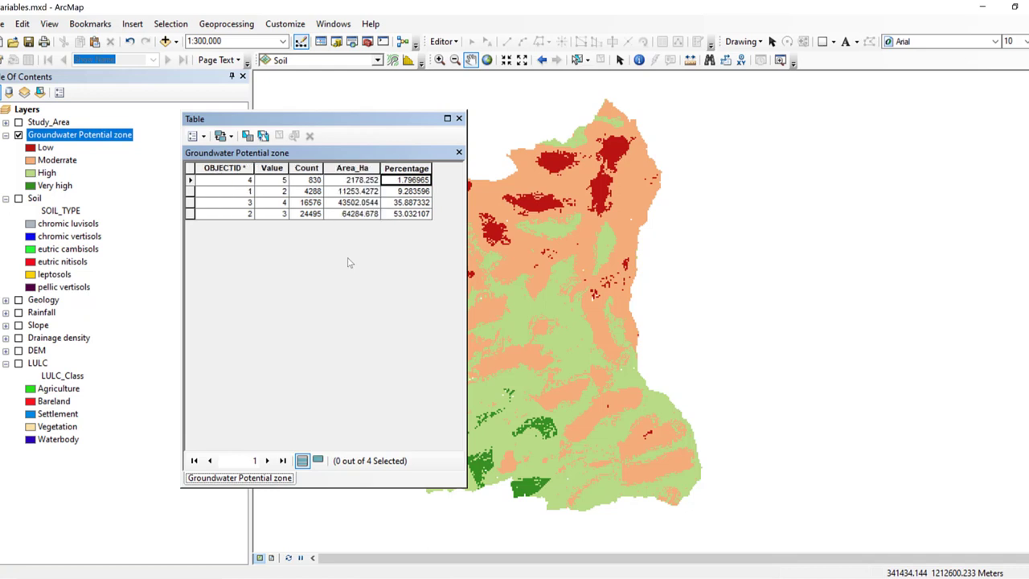
{"action": "left_click", "coordinate": [459, 119]}
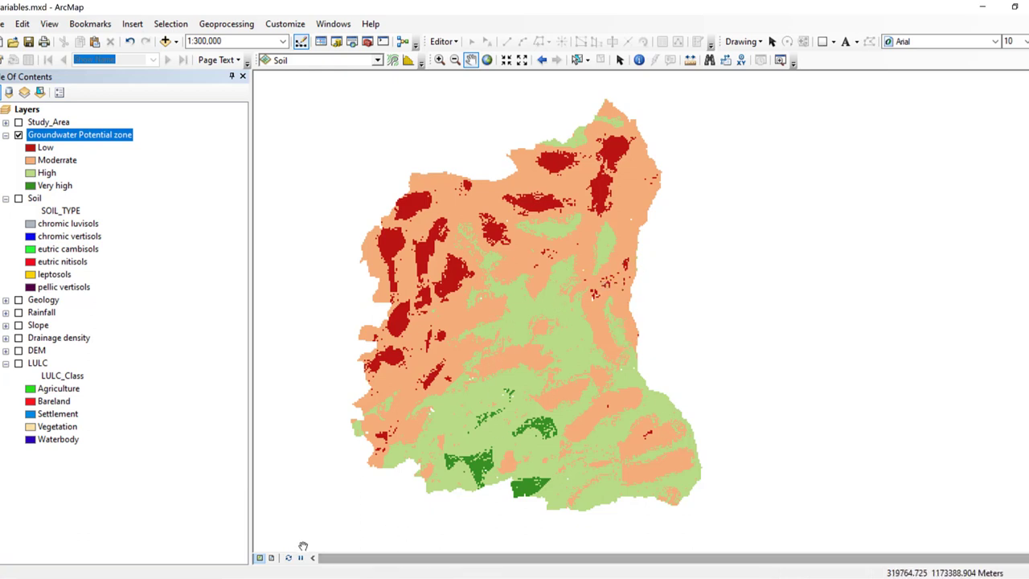
Switch to the page layout without the Layout toolbar and move the map title closer to the page's centre
{"action": "left_click", "coordinate": [271, 558]}
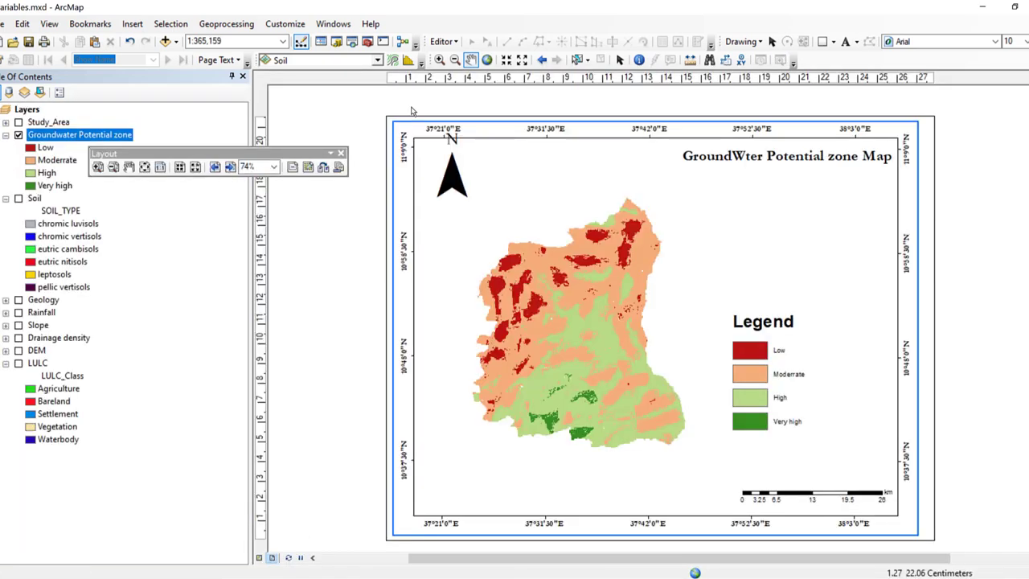
{"action": "left_click", "coordinate": [341, 153]}
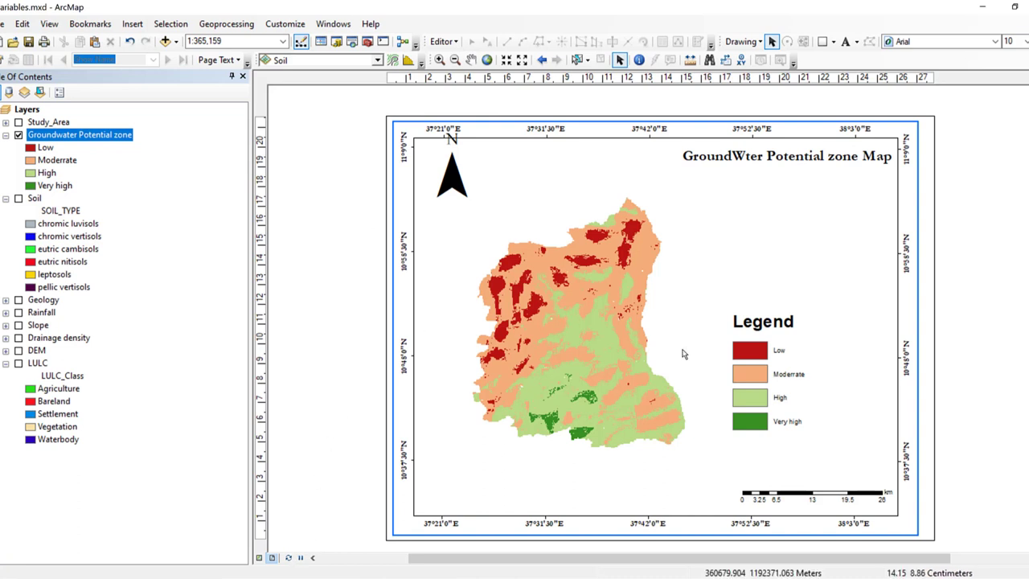
{"action": "left_click", "coordinate": [778, 159]}
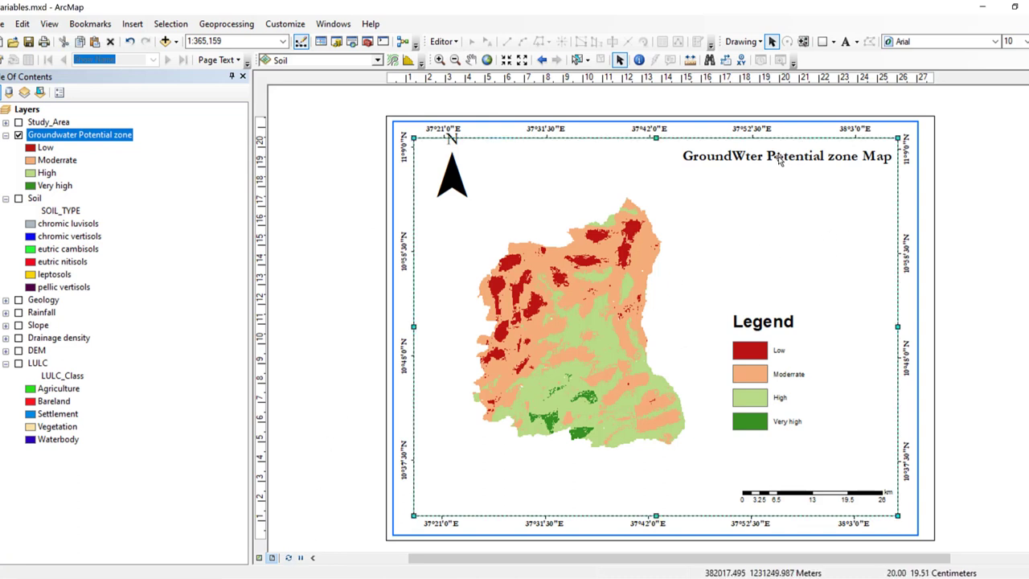
{"action": "left_click_drag", "start_coordinate": [778, 159], "coordinate": [687, 161]}
Enlarge the map in the layout's data frame to a scale of 1:250,000 and shift it so the whole study area fits
{"action": "left_click", "coordinate": [613, 322]}
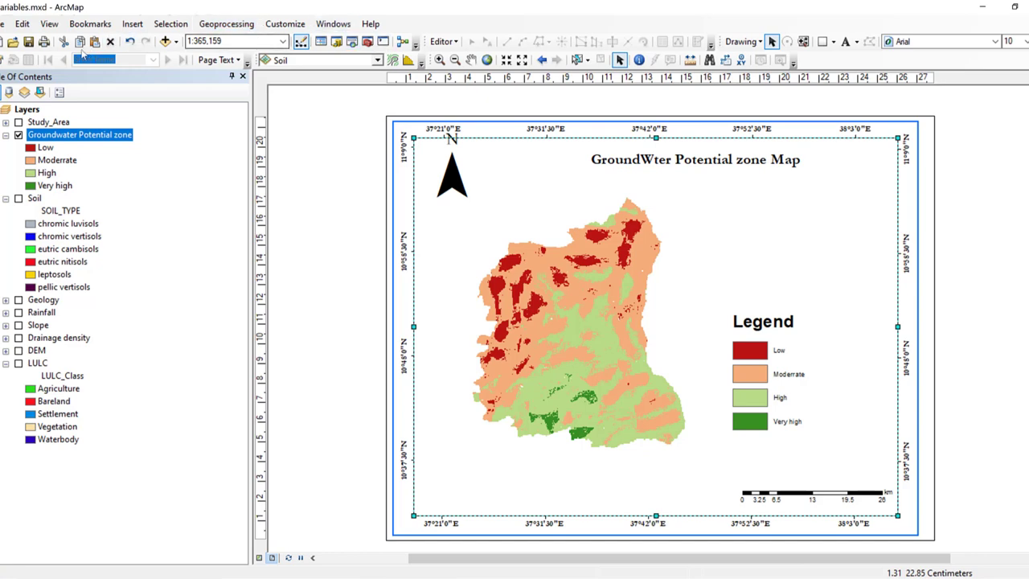
{"action": "left_click", "coordinate": [506, 60]}
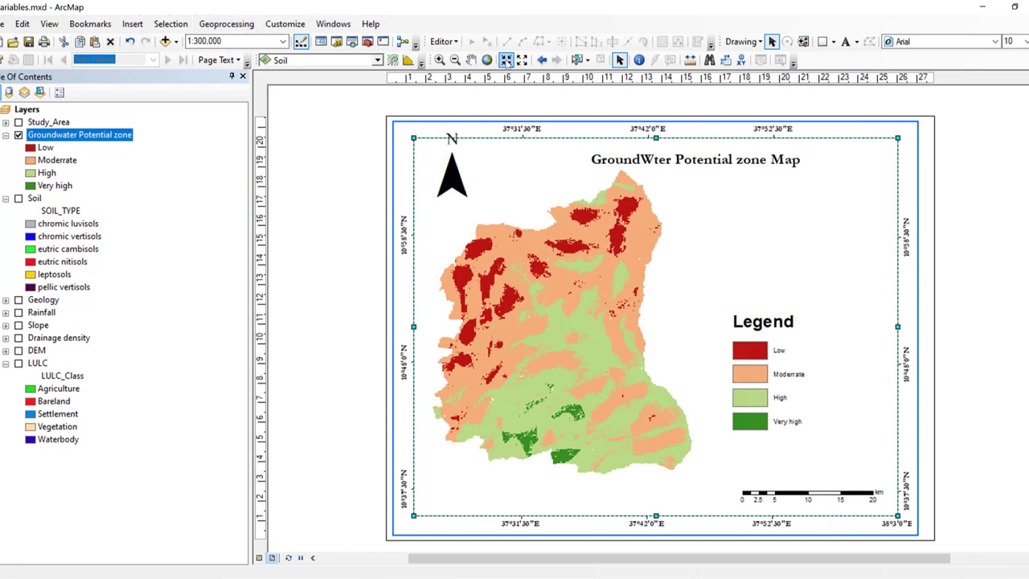
{"action": "left_click", "coordinate": [505, 60]}
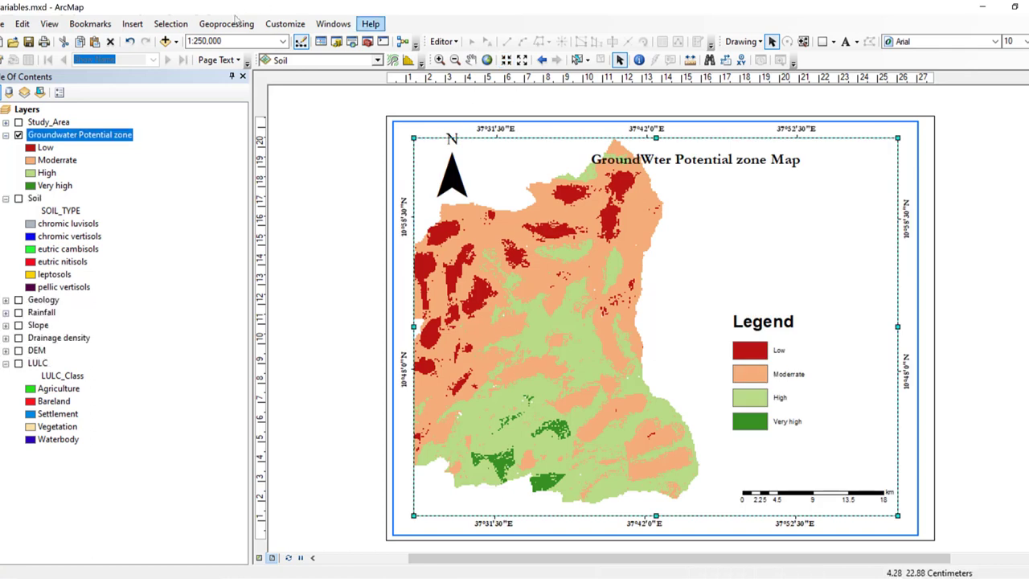
{"action": "left_click", "coordinate": [471, 60]}
{"action": "left_click_drag", "start_coordinate": [586, 297], "coordinate": [642, 312]}
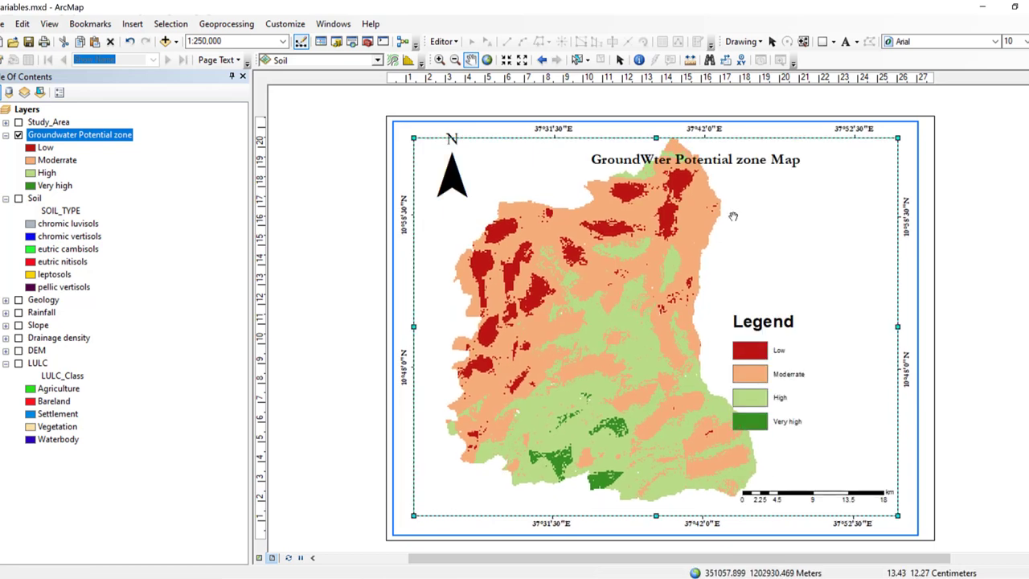
{"action": "left_click_drag", "start_coordinate": [612, 286], "coordinate": [593, 284]}
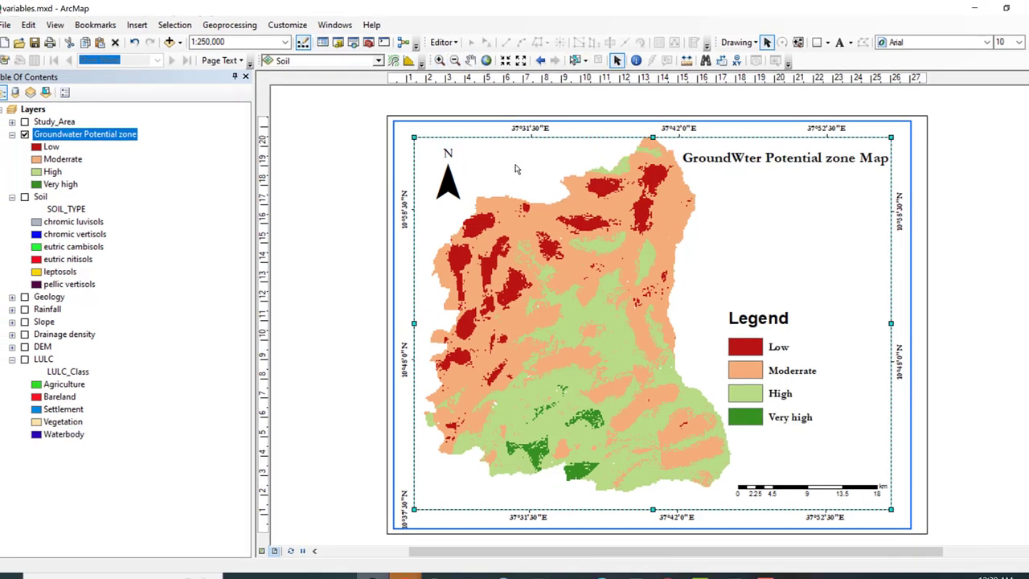
Activate the layout's data frame and shift the groundwater map slightly down, away from the frame's upper edge
{"action": "left_click", "coordinate": [1016, 291]}
{"action": "left_click", "coordinate": [574, 185]}
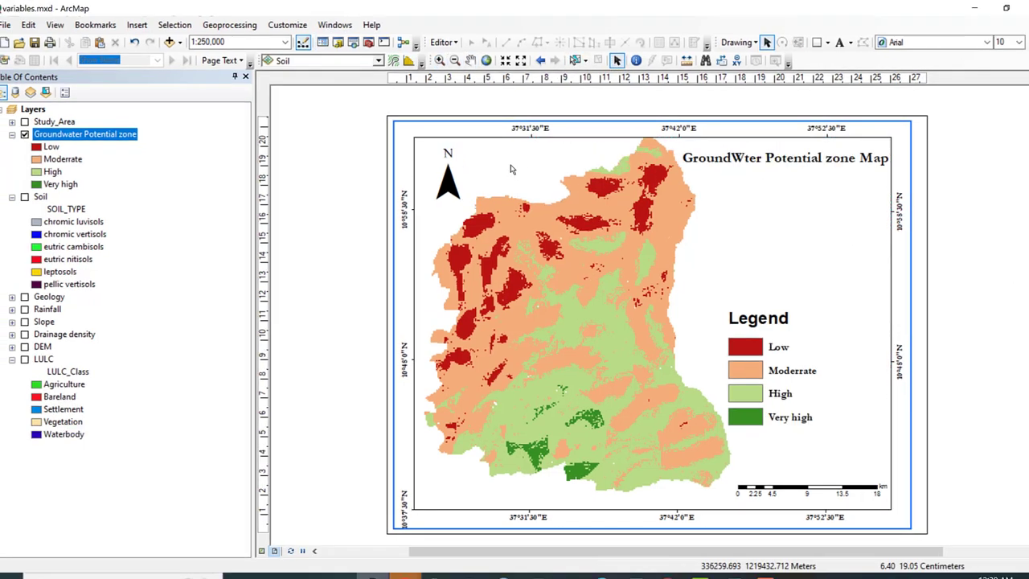
{"action": "double_click", "coordinate": [726, 227]}
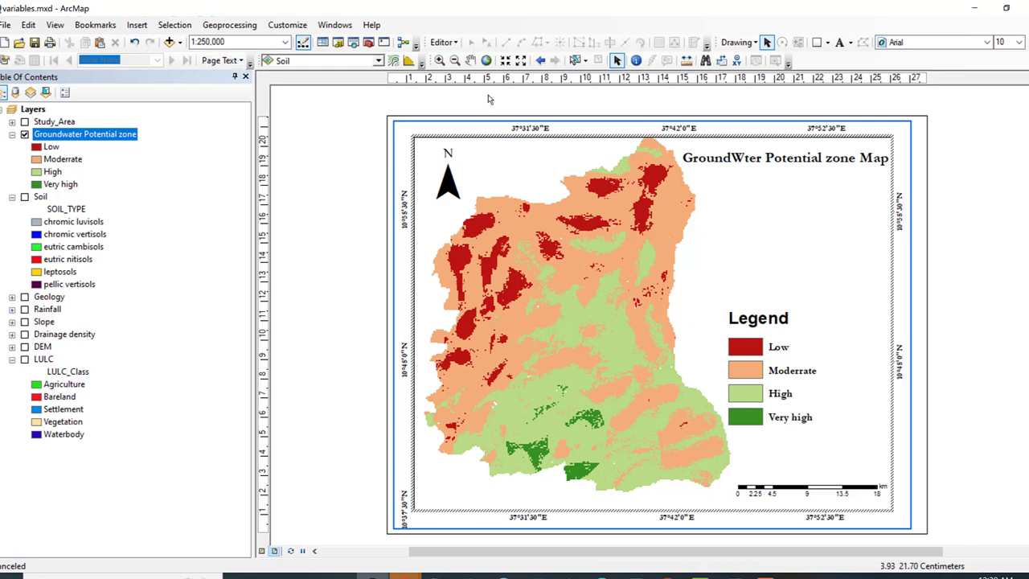
{"action": "left_click", "coordinate": [471, 61]}
{"action": "left_click_drag", "start_coordinate": [604, 222], "coordinate": [604, 231]}
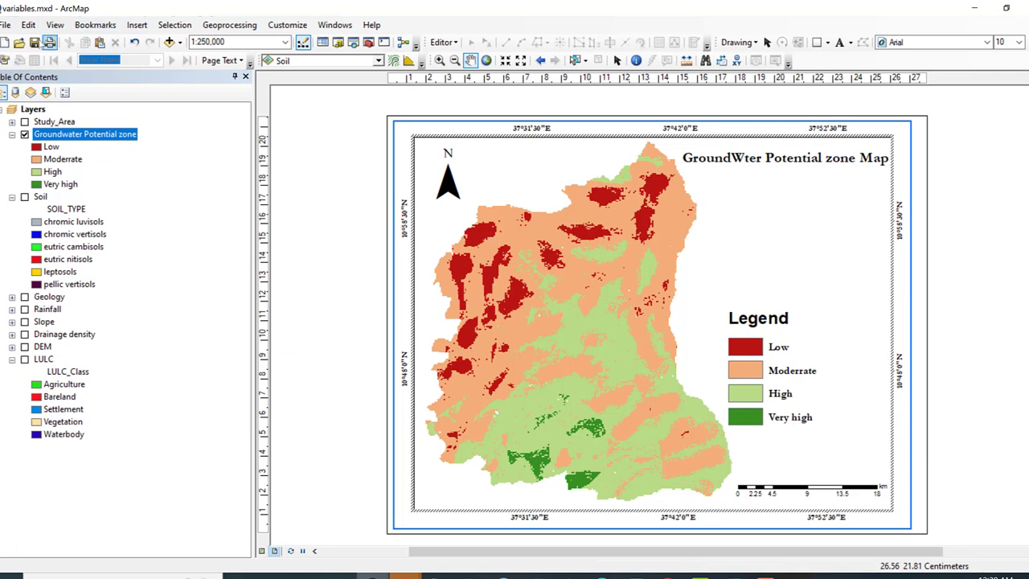
Export the map layout as the JPEG GroundwaterPZ at 600 dpi into the GroundWater folder
{"action": "left_click", "coordinate": [6, 25]}
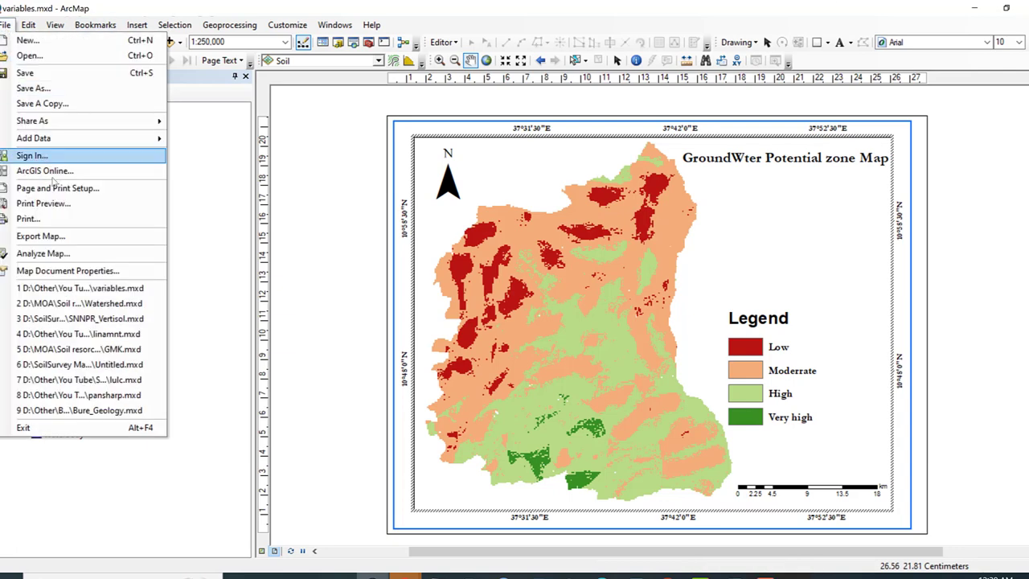
{"action": "left_click", "coordinate": [48, 236]}
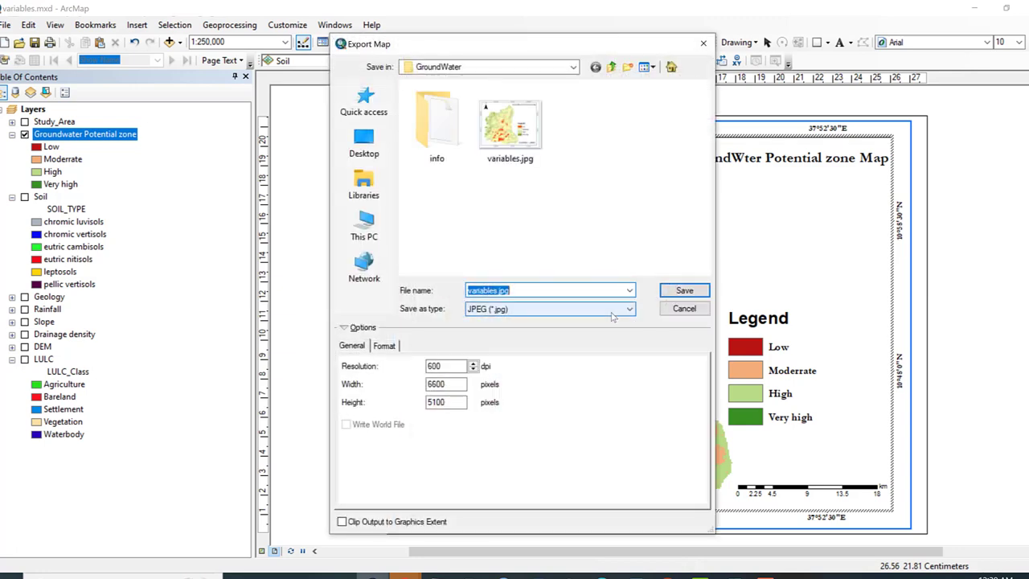
{"action": "type", "text": "Groundwater"}
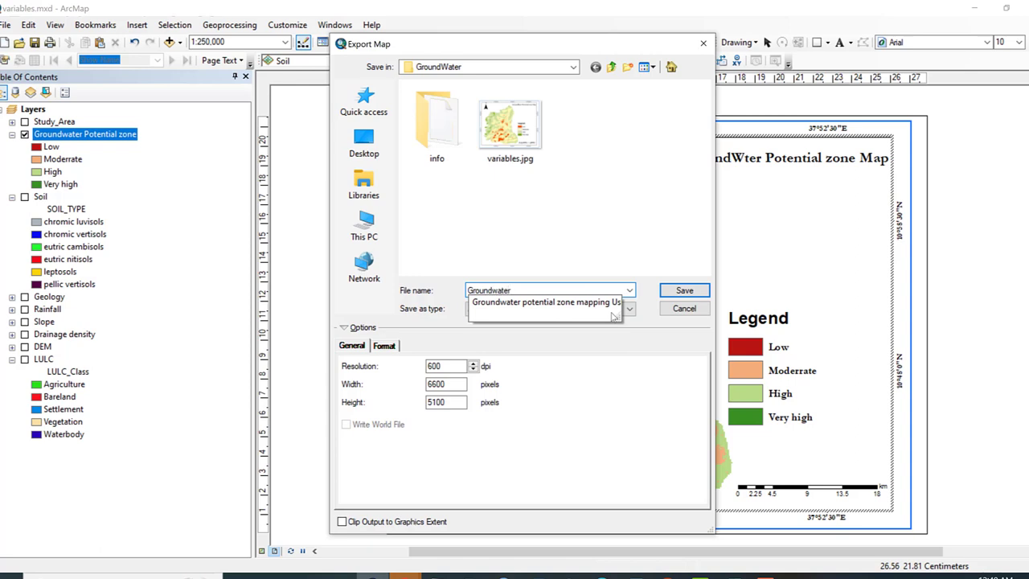
{"action": "type", "text": "PZ"}
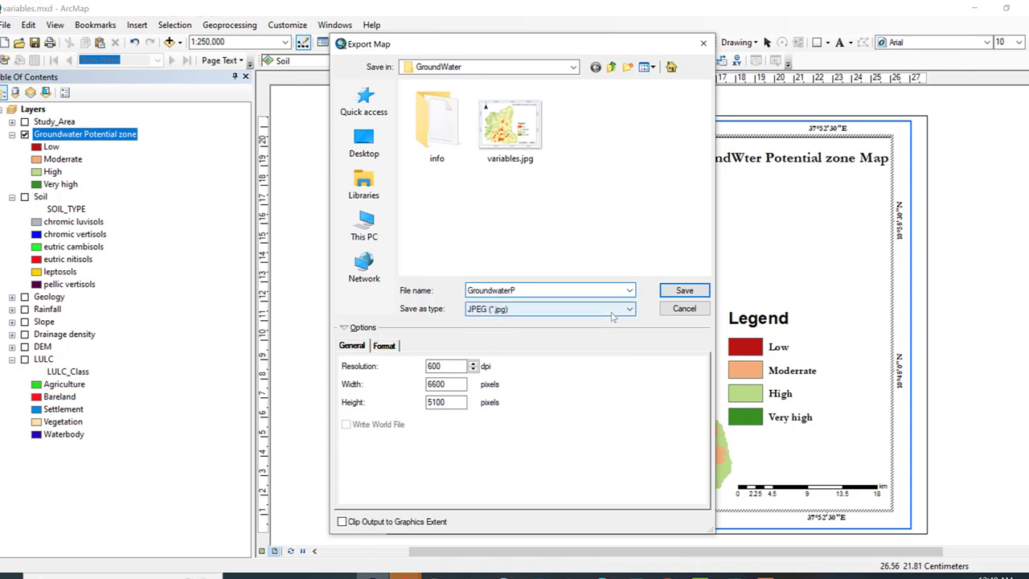
{"action": "left_click", "coordinate": [684, 291]}
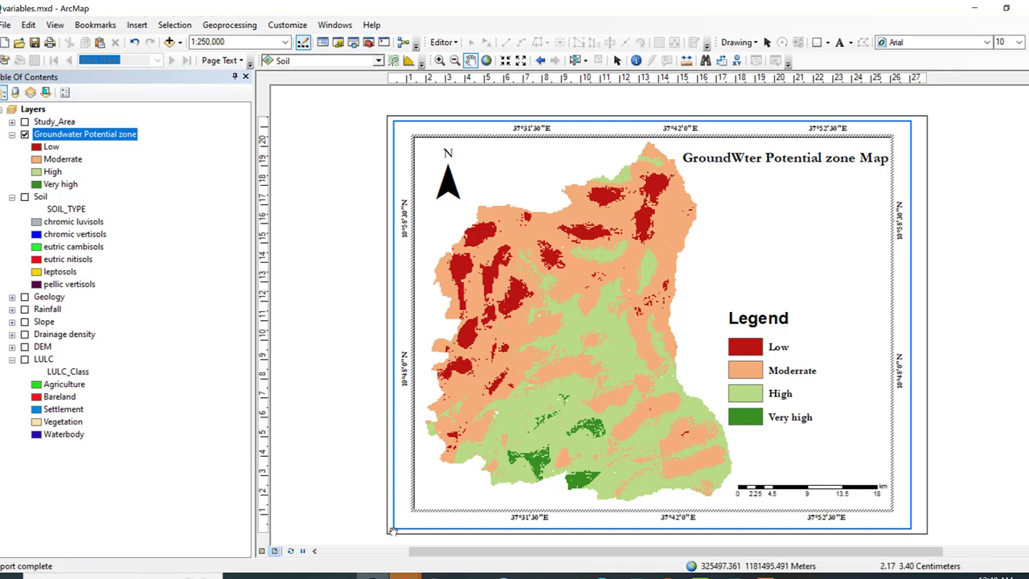
Switch to File Explorer, open the recent file GroundwaterPZ.jpg in the image viewer and inspect the exported map
{"action": "left_click", "coordinate": [274, 575]}
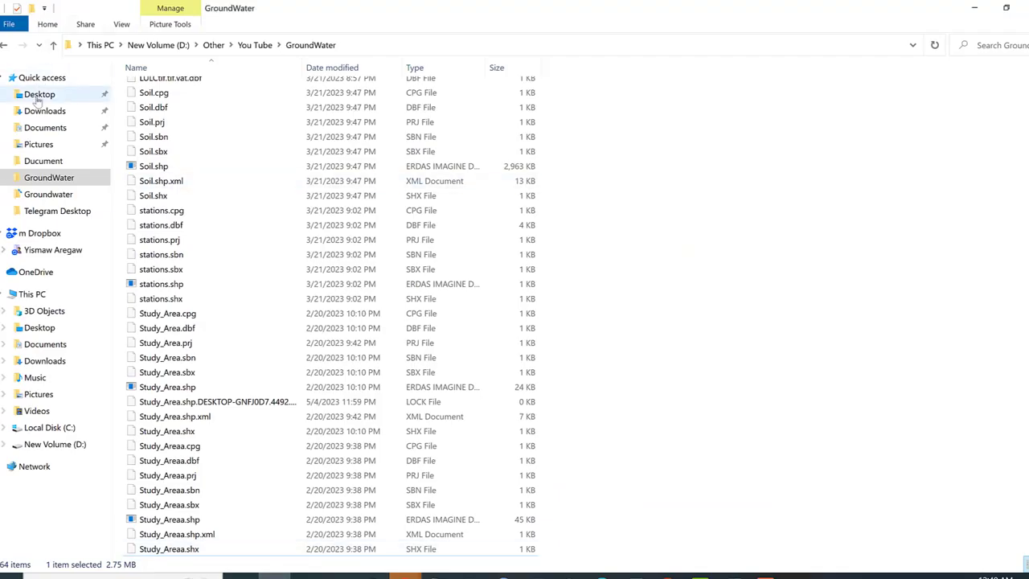
{"action": "left_click", "coordinate": [40, 78]}
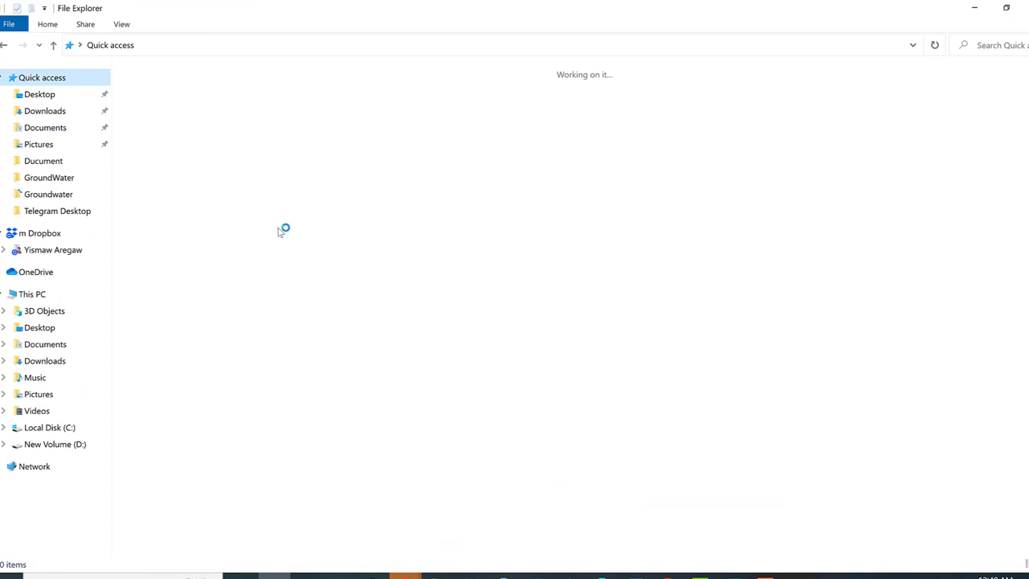
{"action": "left_click", "coordinate": [206, 216]}
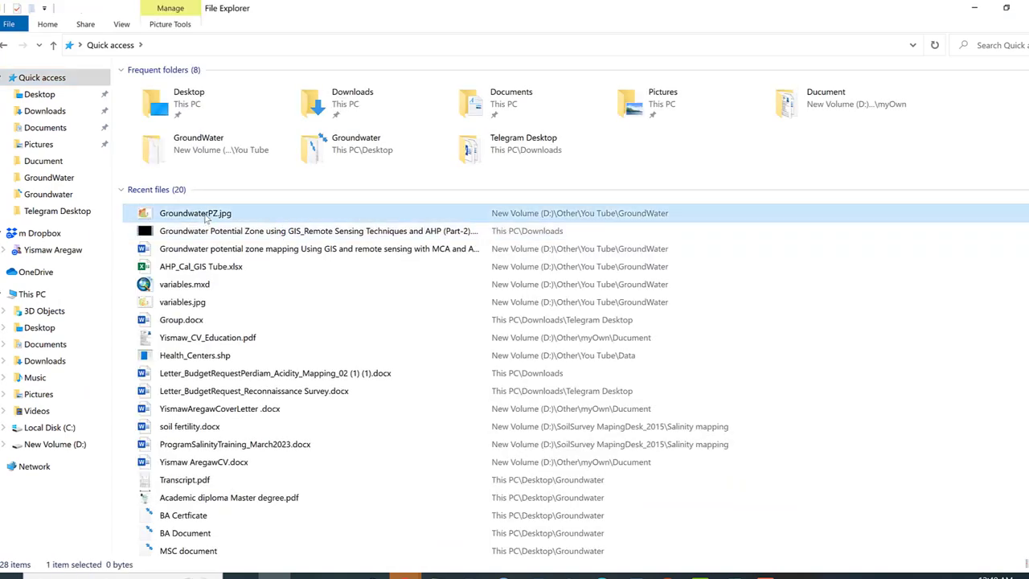
{"action": "double_click", "coordinate": [206, 215]}
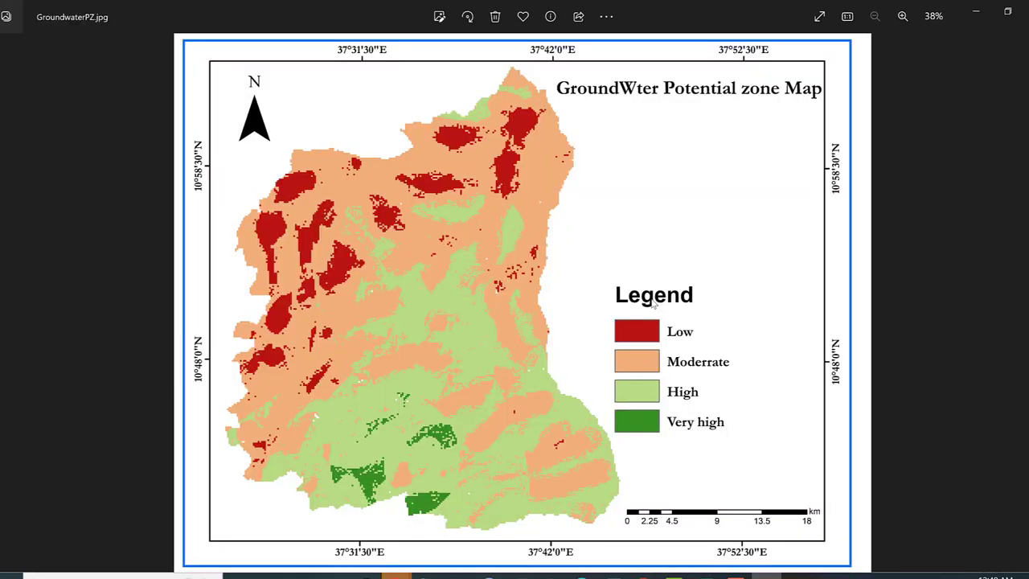
{"action": "scroll", "coordinate": [654, 303], "scroll_direction": "up", "scroll_amount": 1}
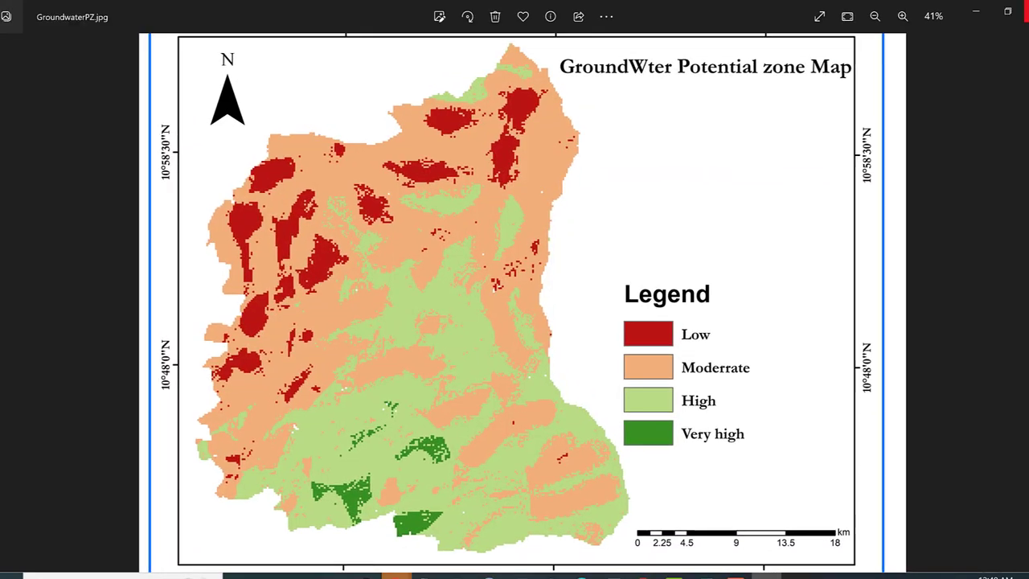